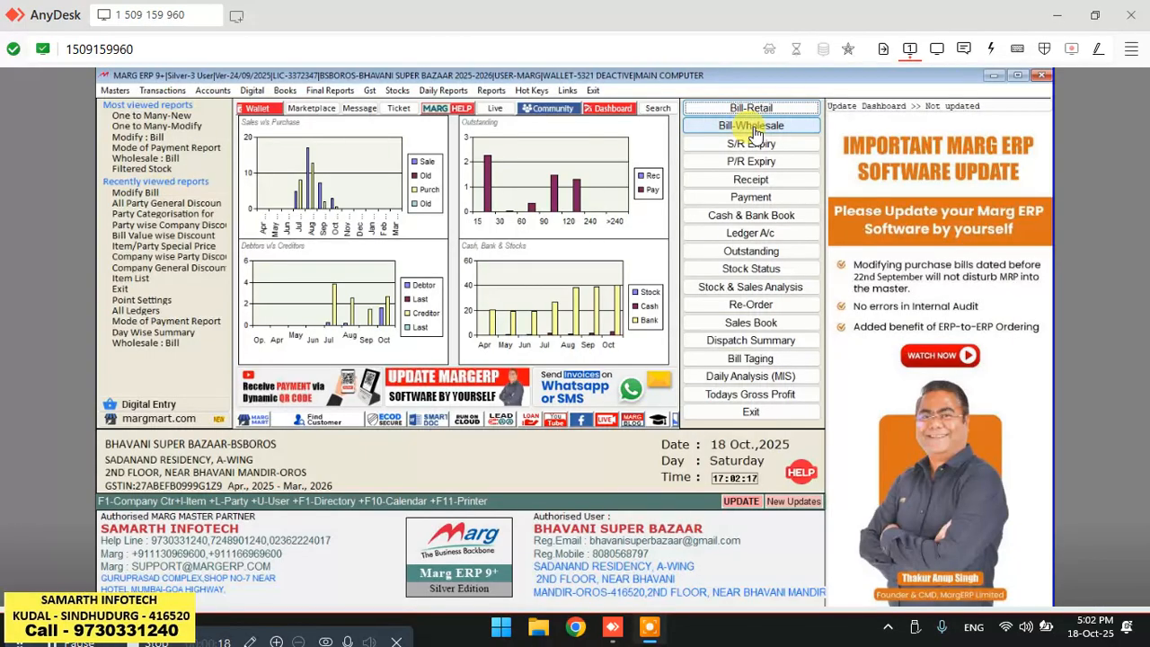
# Start a wholesale sale bill and open its party ledger list.
pyautogui.click(753, 127)
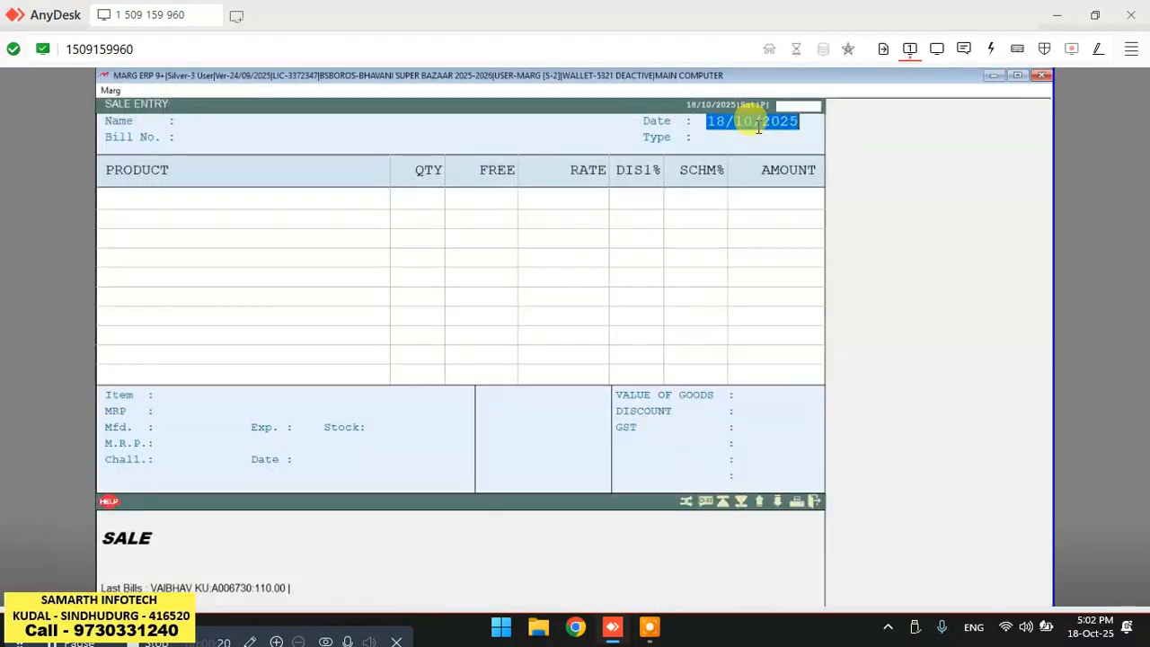
pyautogui.press('Return')
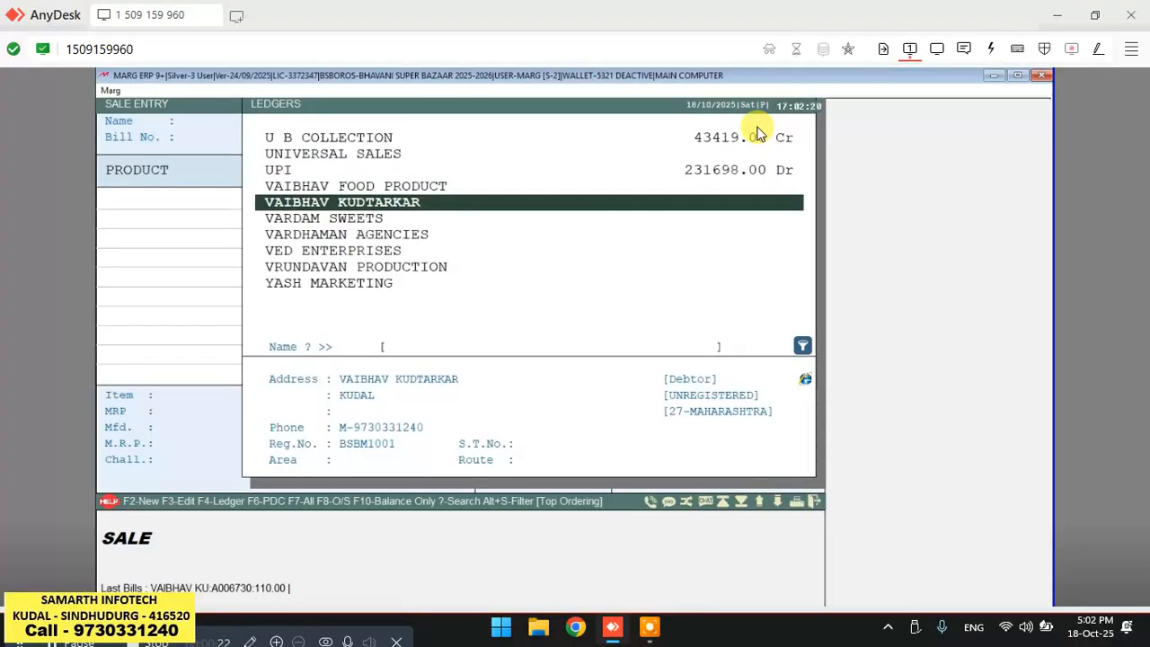
pyautogui.click(758, 135)
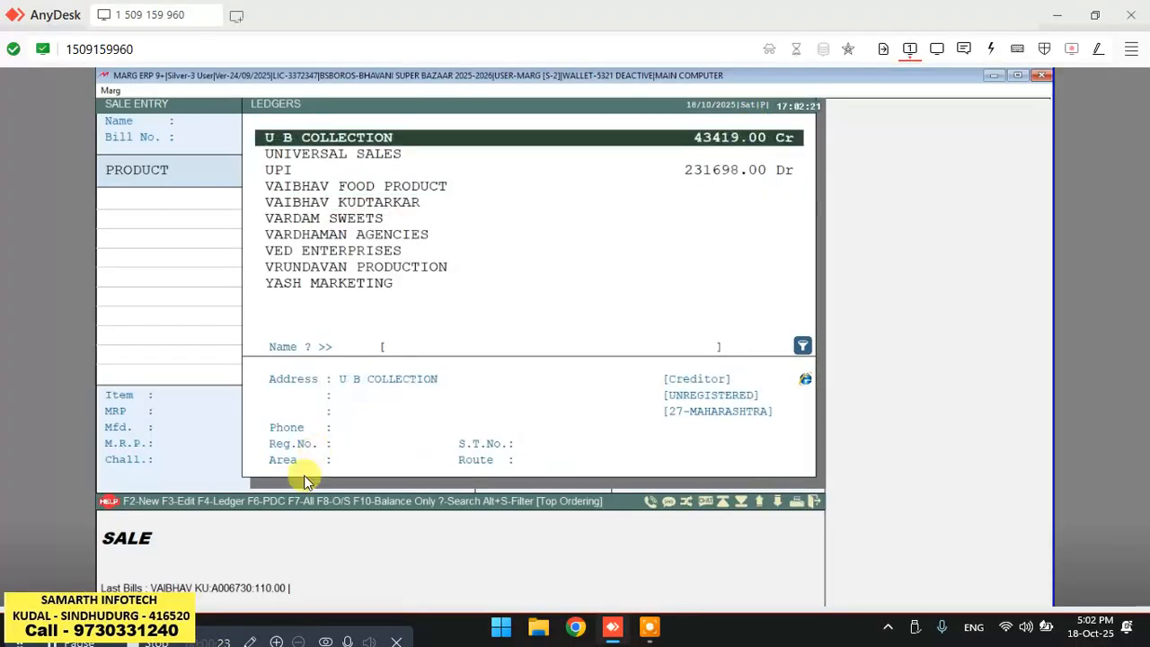
pyautogui.click(151, 506)
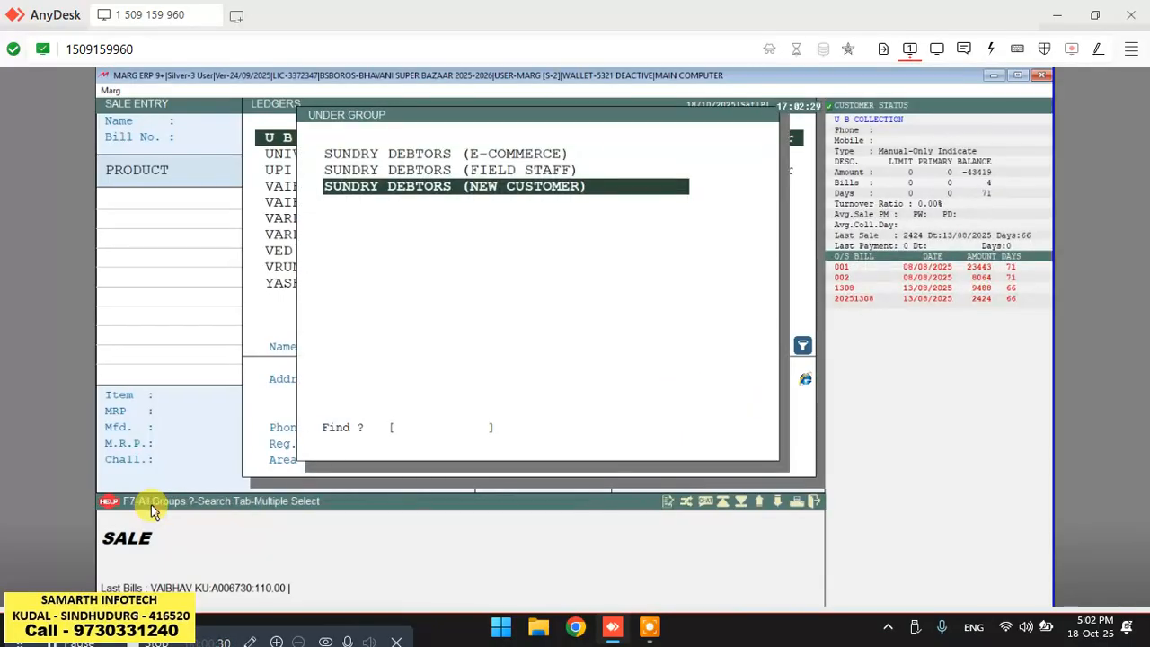
pyautogui.press('Return')
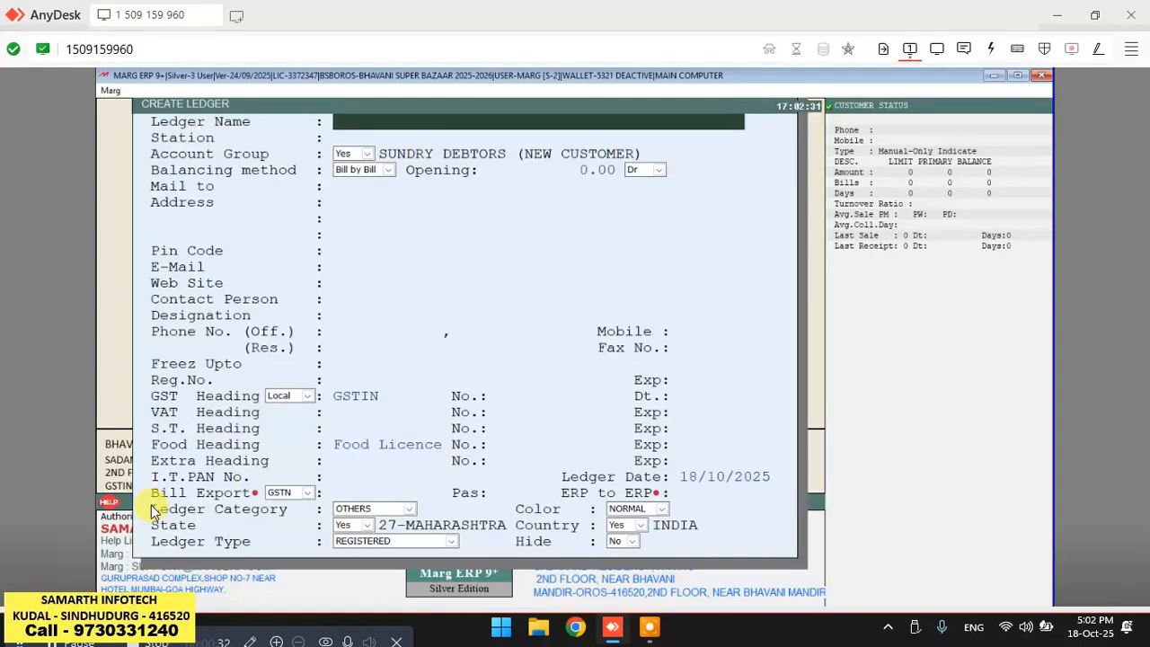
pyautogui.press('Escape')
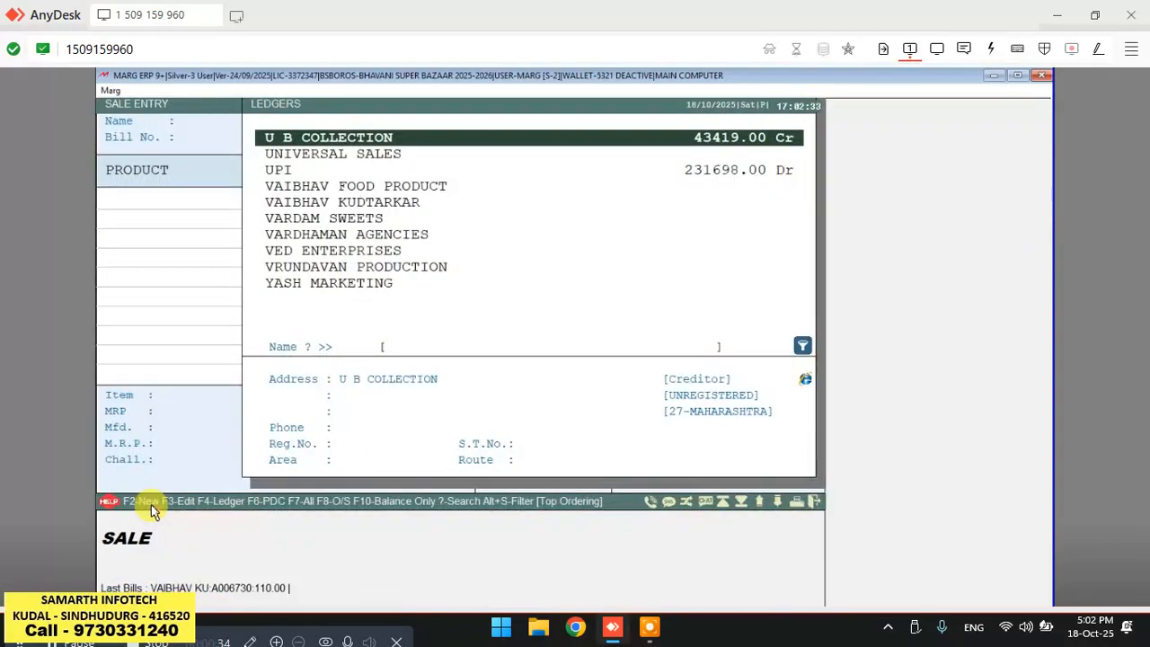
# Search the party list for VAI and browse the matching ledgers before leaving the bill.
pyautogui.write('VA')
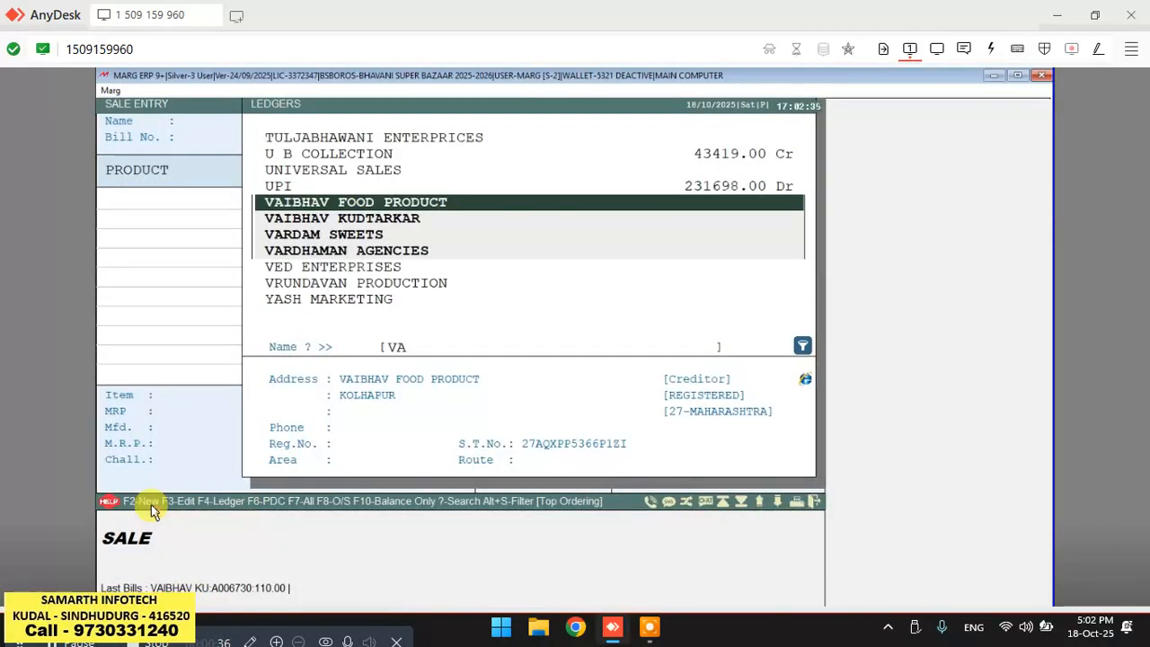
pyautogui.write('I')
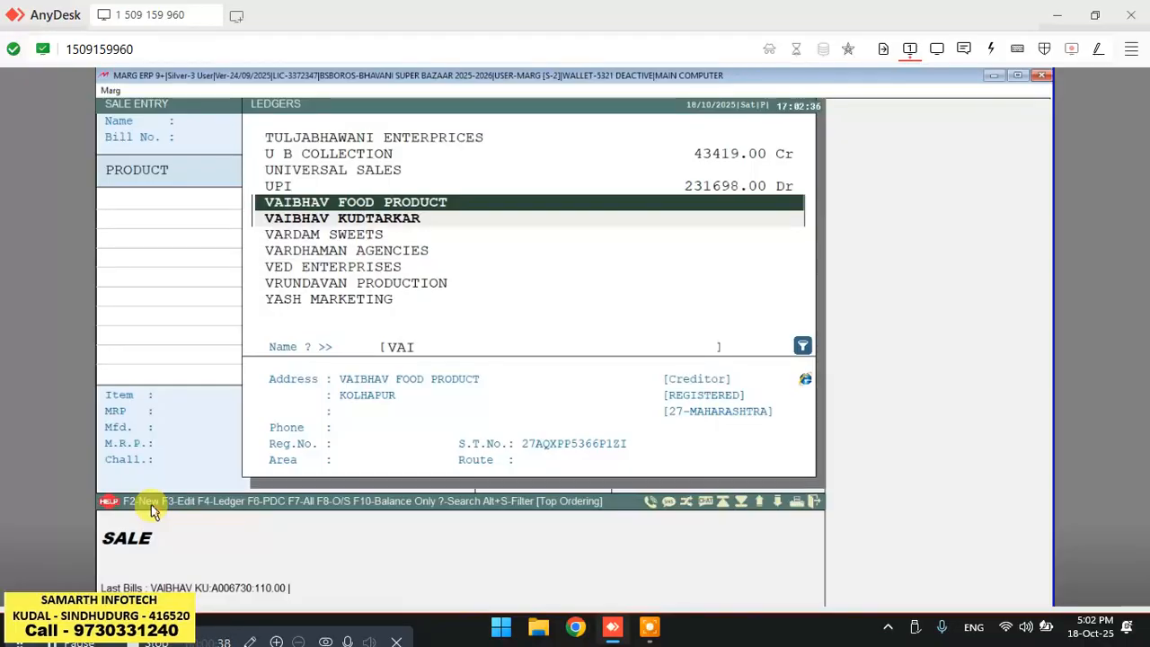
pyautogui.press('Down')
pyautogui.press('Up')
pyautogui.press('Down')
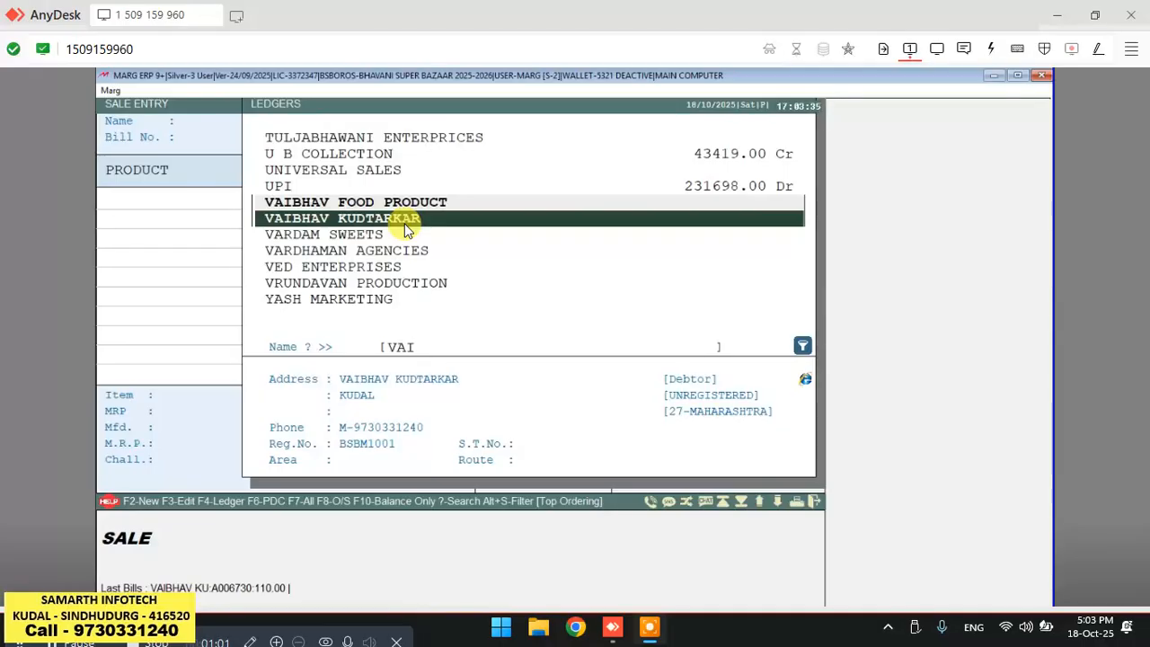
pyautogui.click(434, 124)
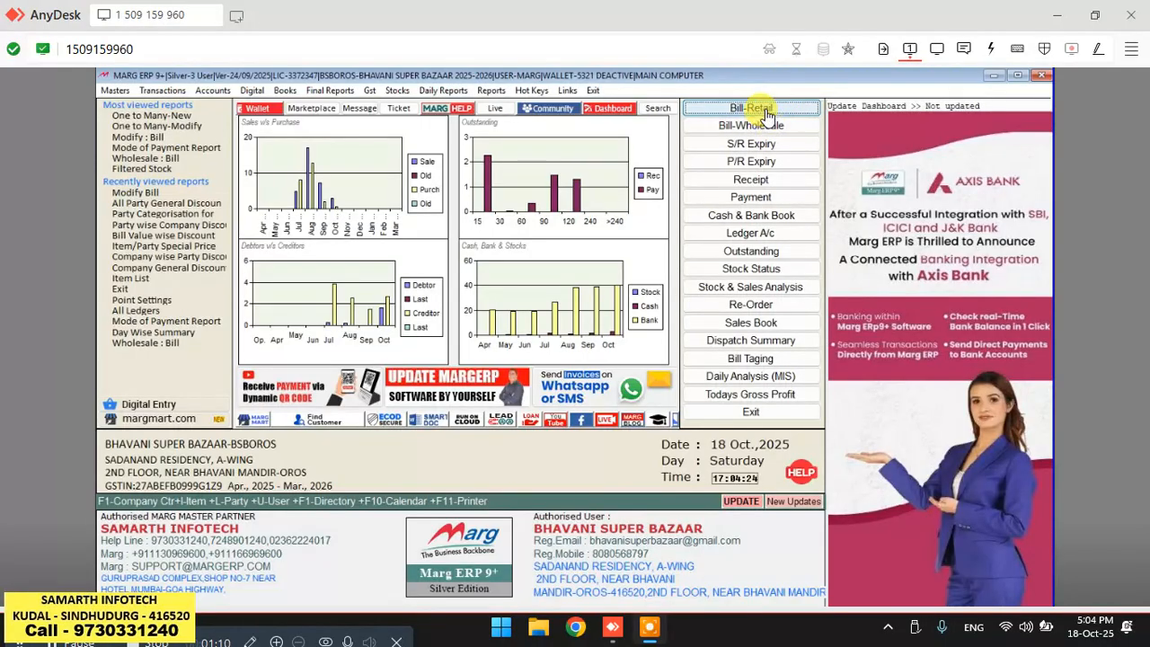
# Start a retail sale bill and open its party ledger list.
pyautogui.click(760, 110)
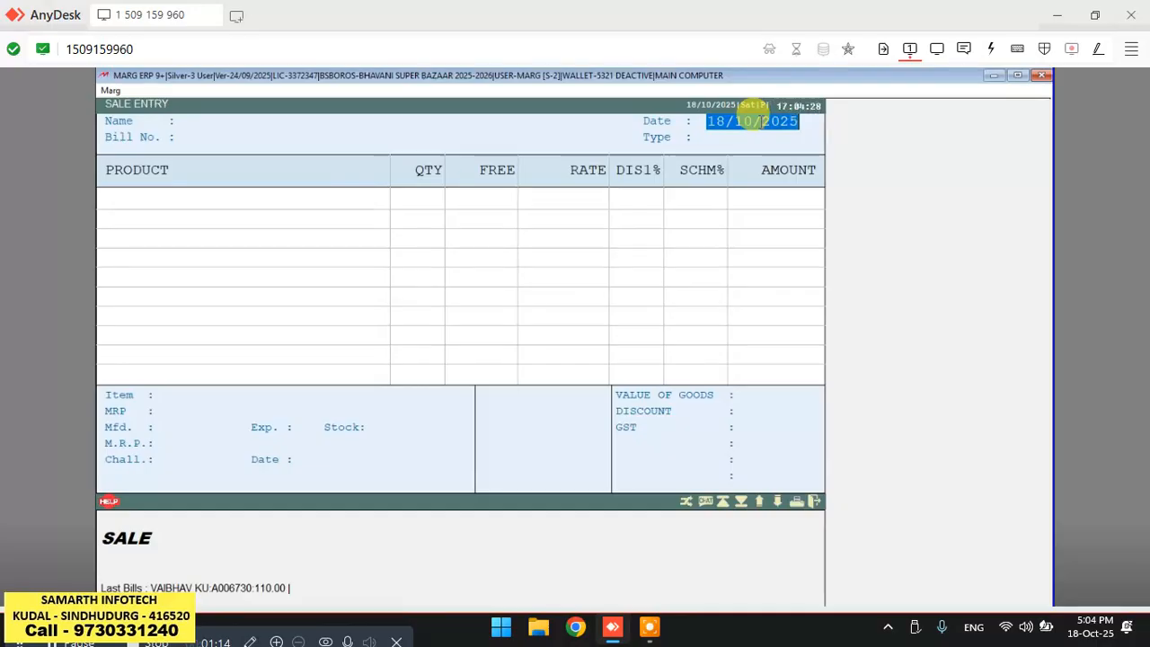
pyautogui.press('Return')
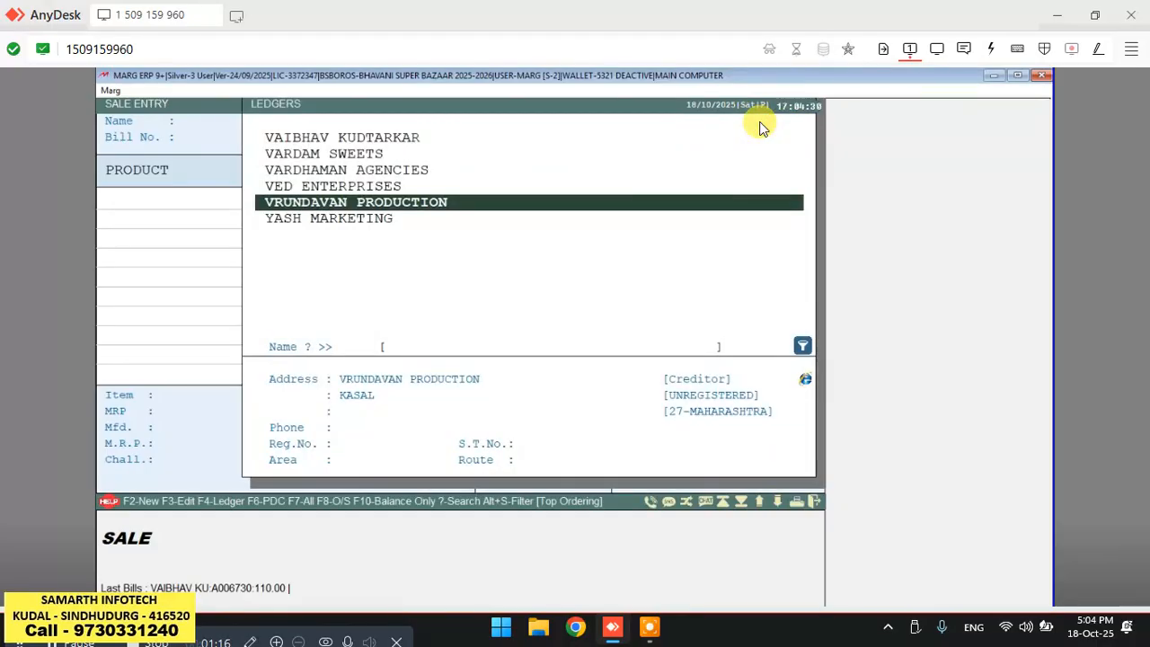
pyautogui.write('VA')
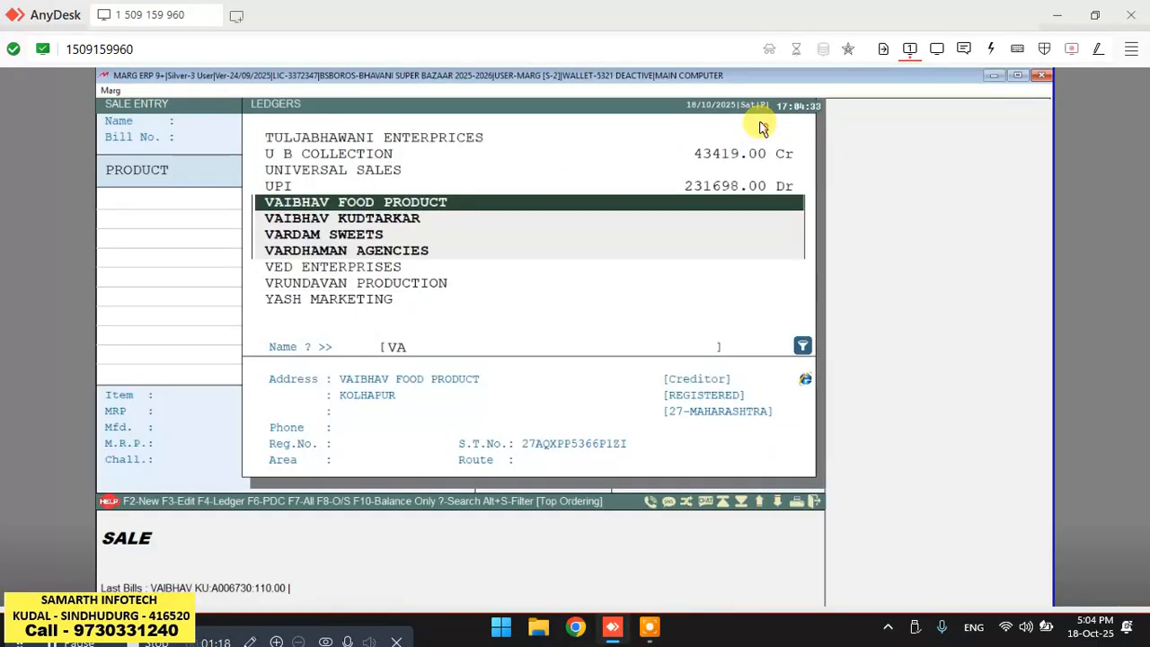
pyautogui.press('BackSpace')
pyautogui.press('BackSpace')
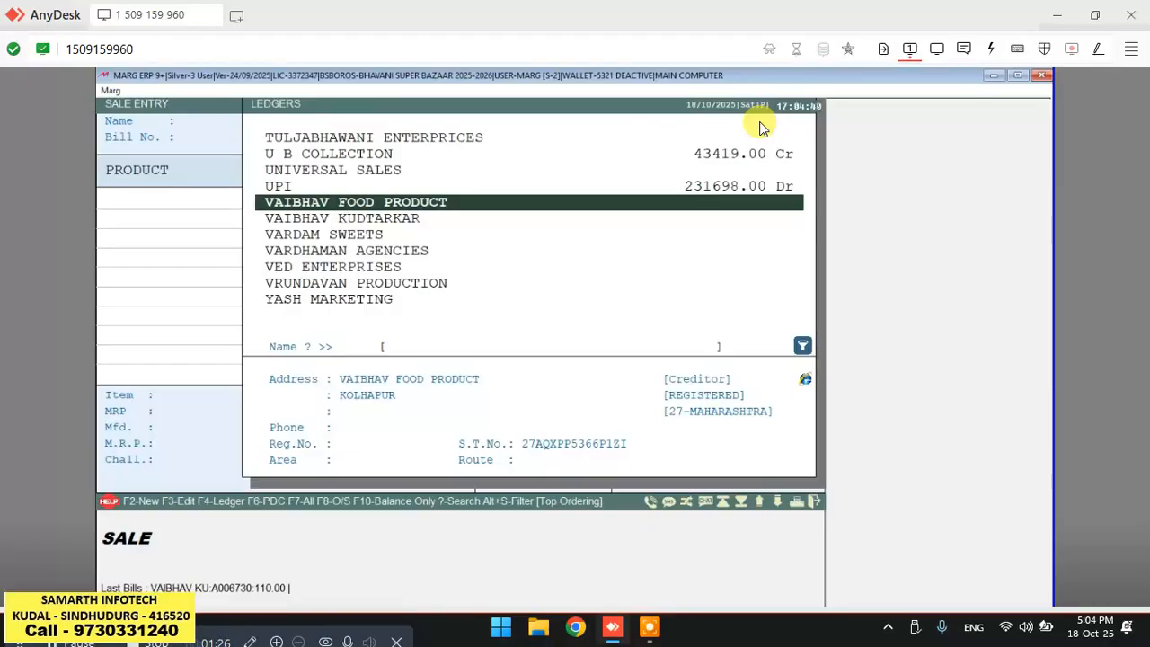
# Search the ledgers by the customer's registration number.
pyautogui.press('?')
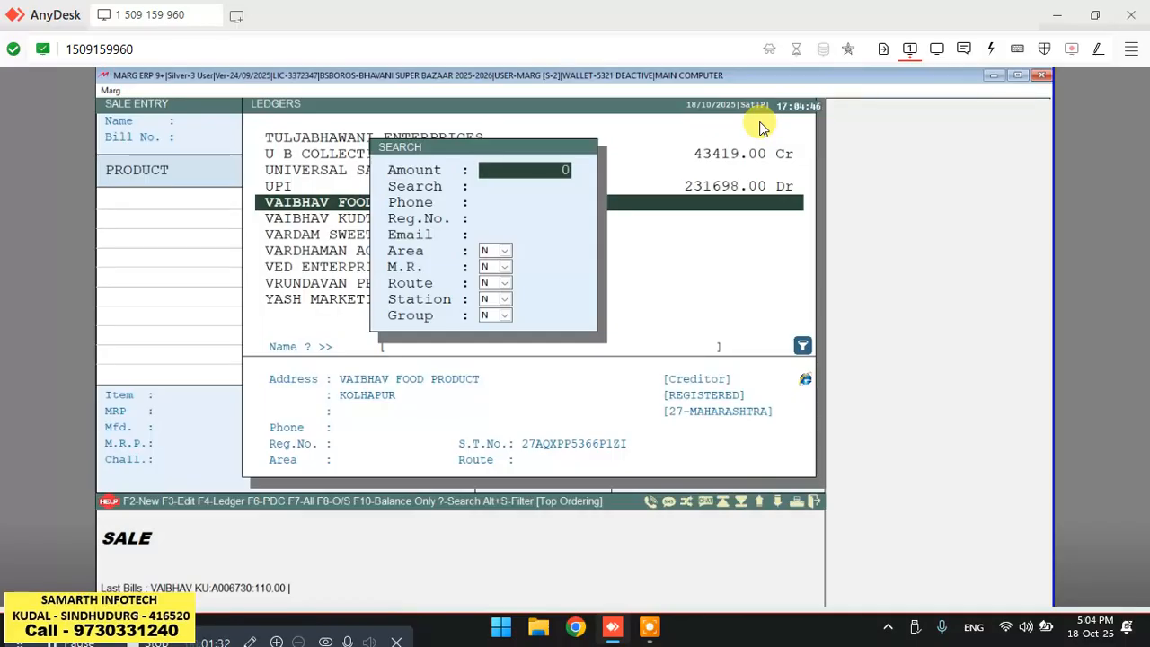
pyautogui.press('Return')
pyautogui.press('Return')
pyautogui.press('Return')
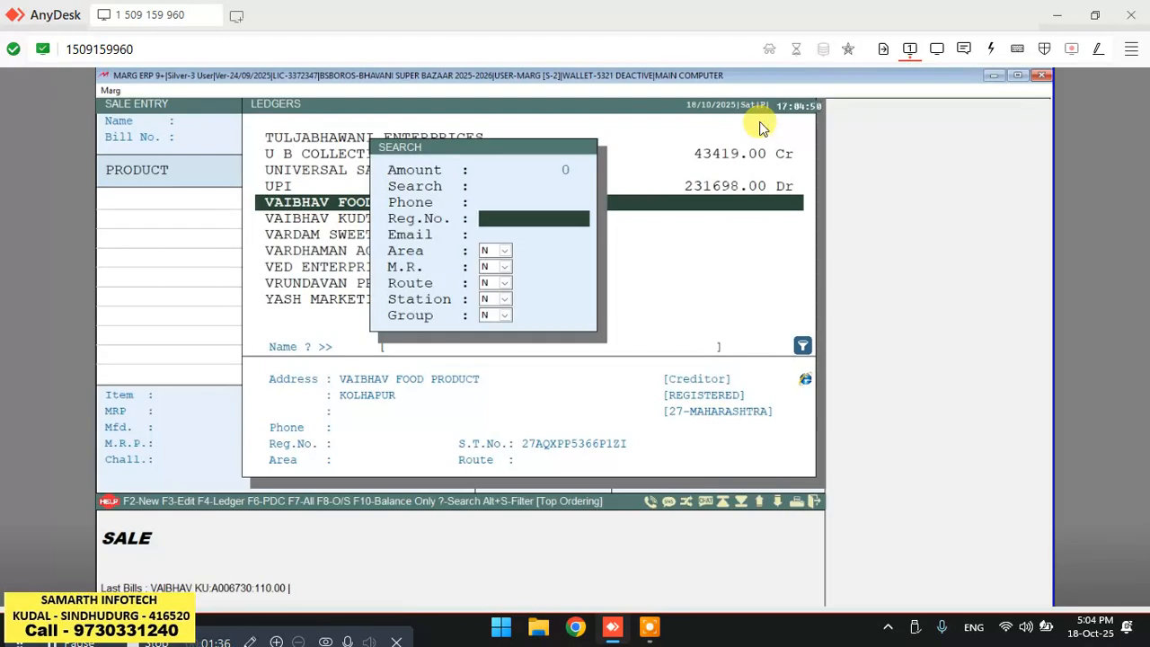
pyautogui.write('BSBM1001')
pyautogui.press('Return')
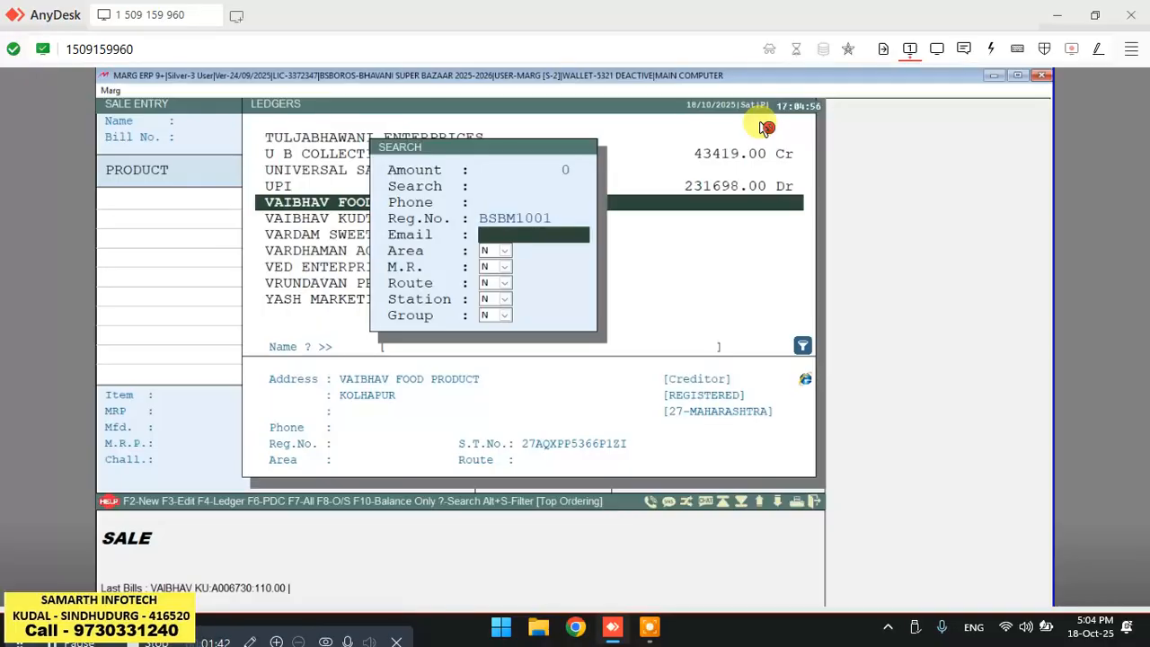
pyautogui.press('Return')
pyautogui.press('Return')
pyautogui.press('Return')
pyautogui.press('Return')
pyautogui.press('Return')
pyautogui.press('Return')
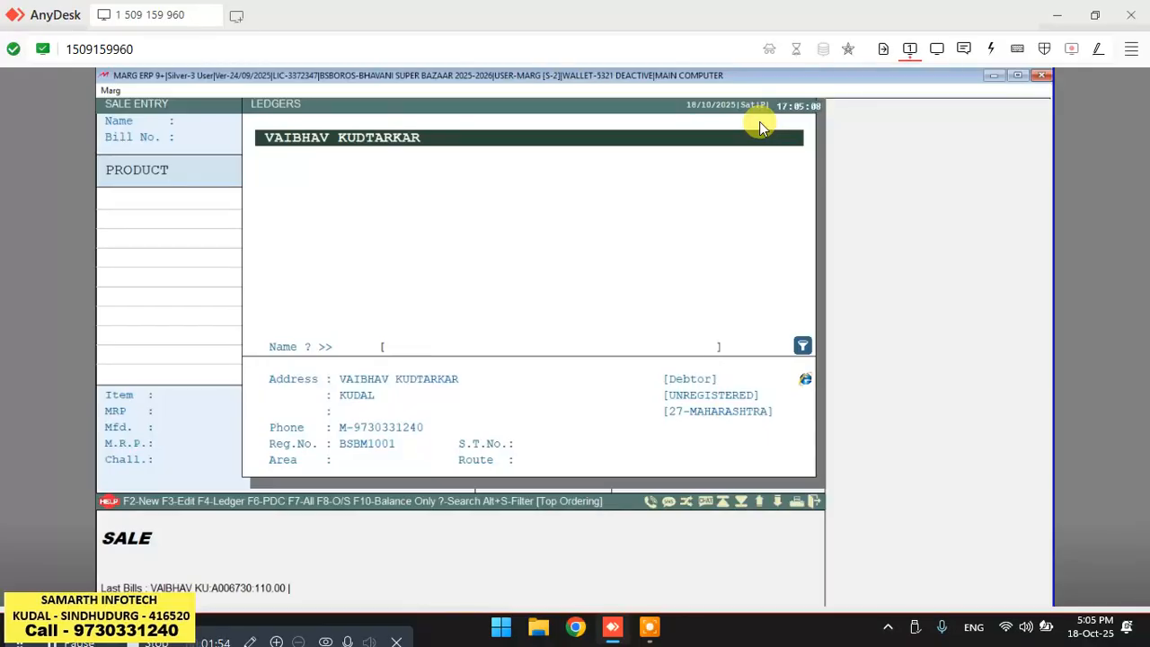
# Clear the ledger filter and find the customer's ledger by searching VA.
pyautogui.press('?')
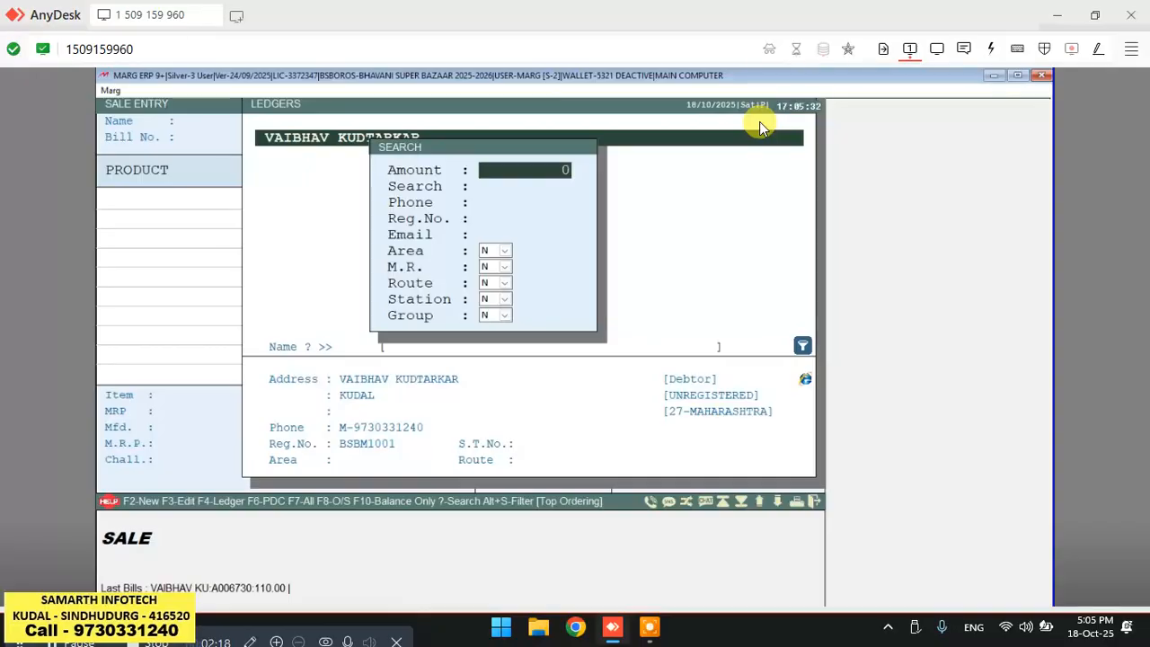
pyautogui.click(761, 124)
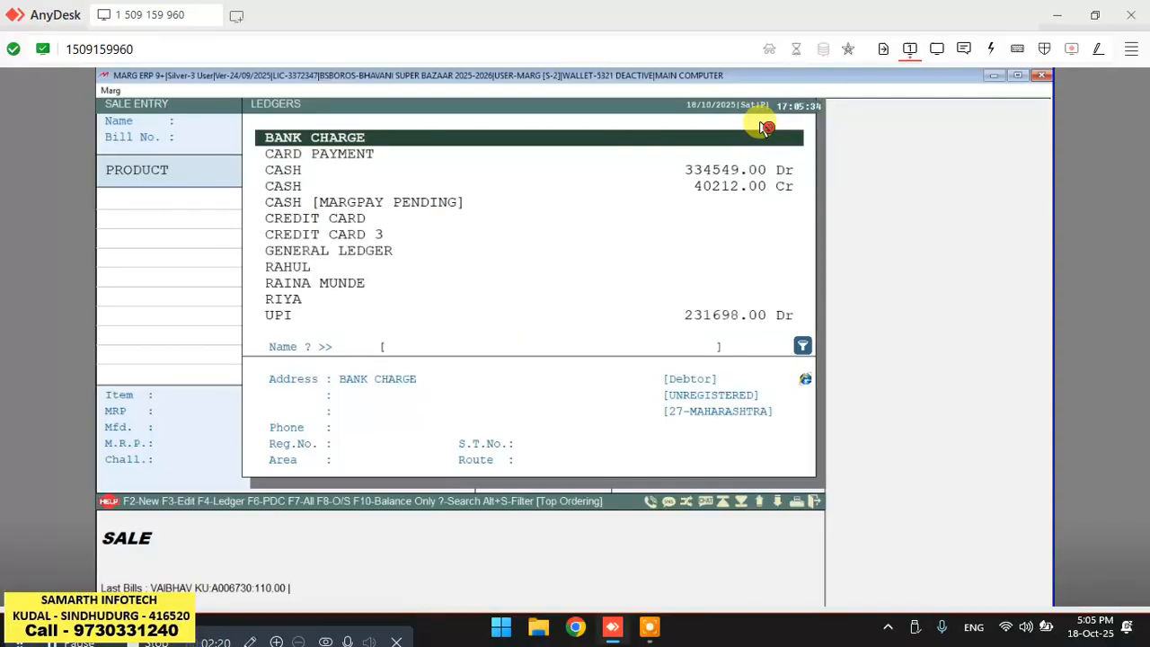
pyautogui.click(760, 126)
pyautogui.write('VA')
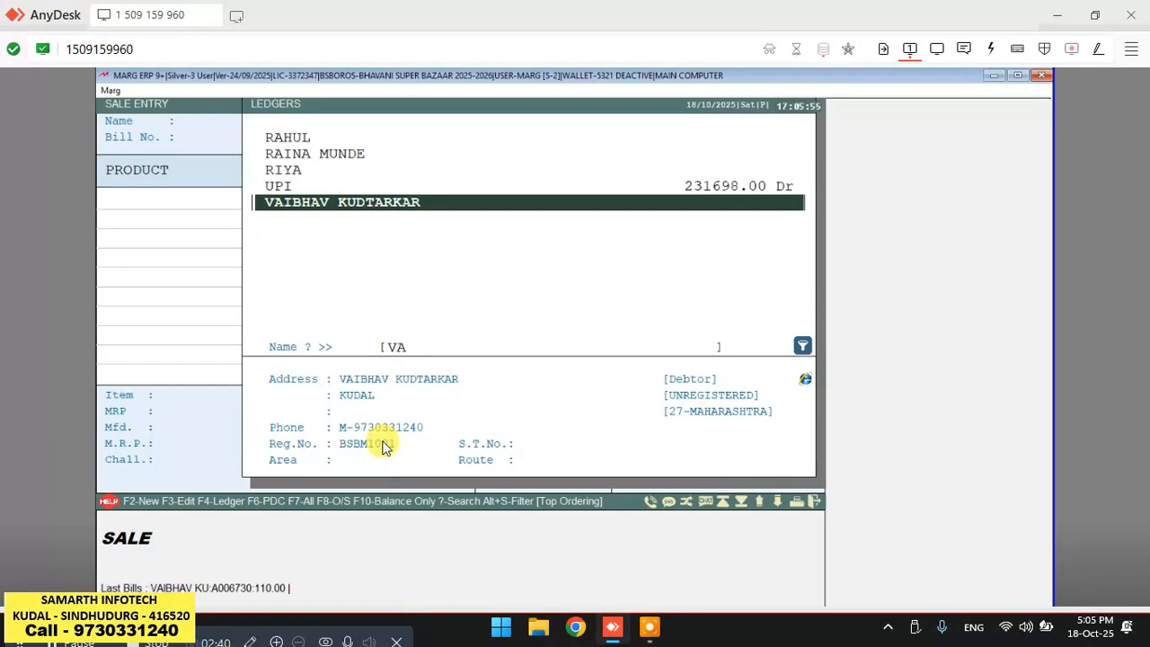
# Open the customer's ledger detail for modification and leave it unchanged.
pyautogui.press('F3')
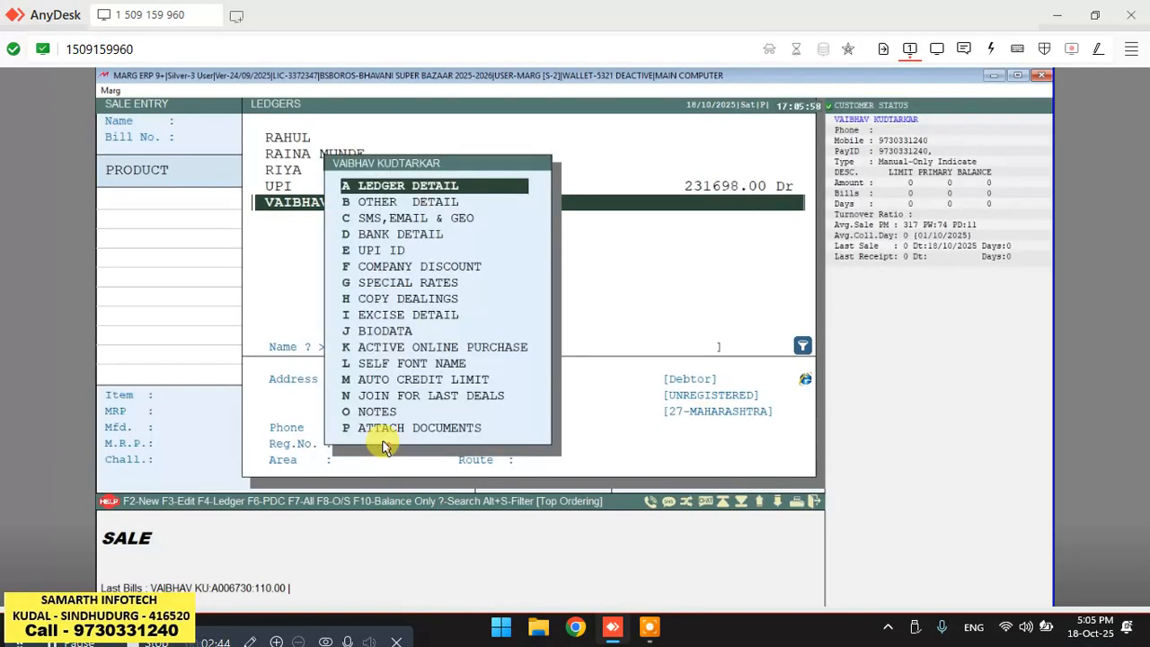
pyautogui.press('Return')
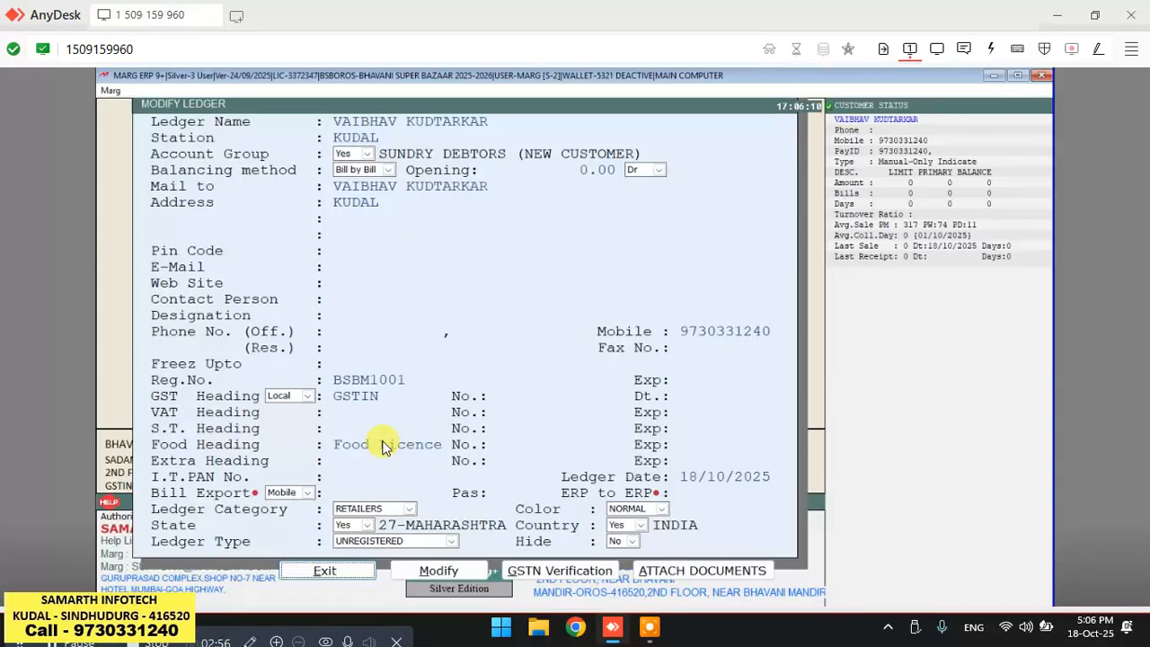
pyautogui.press('Right')
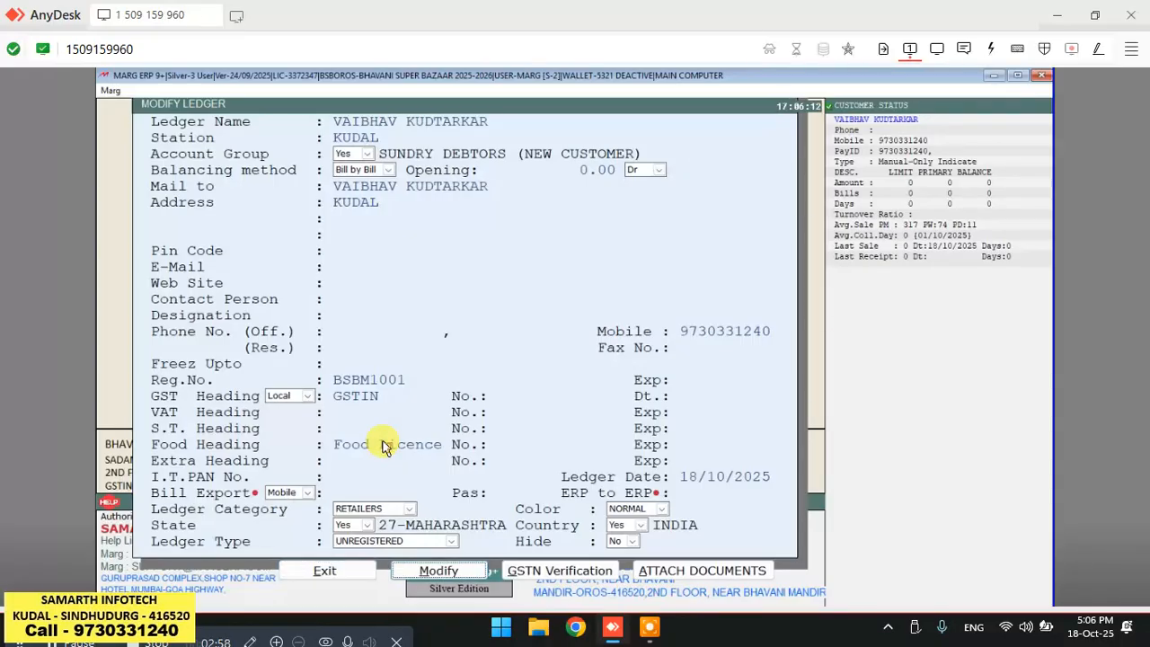
pyautogui.press('Return')
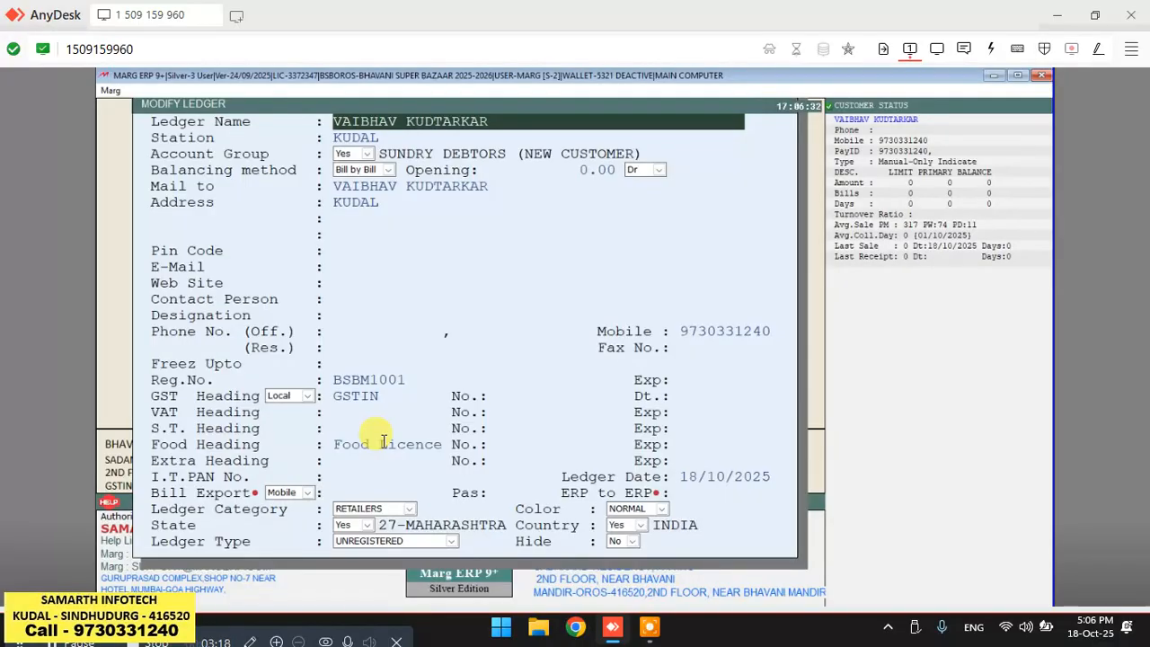
pyautogui.press('Escape')
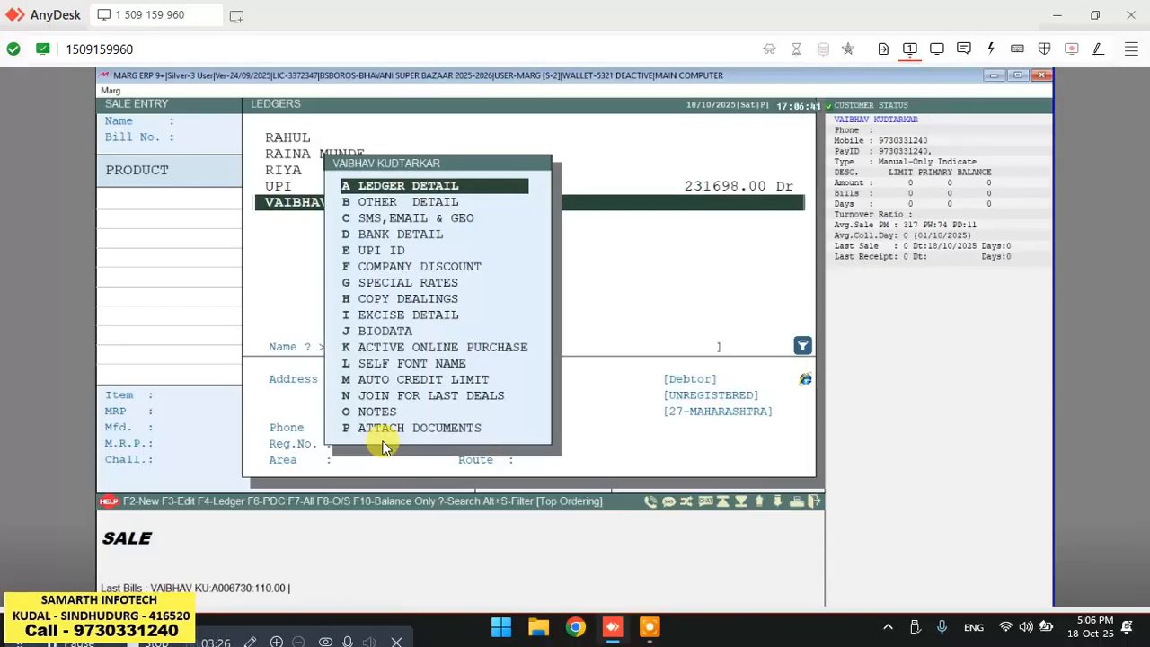
# Set a 5% bill discount in the customer ledger's other details.
pyautogui.press('Down')
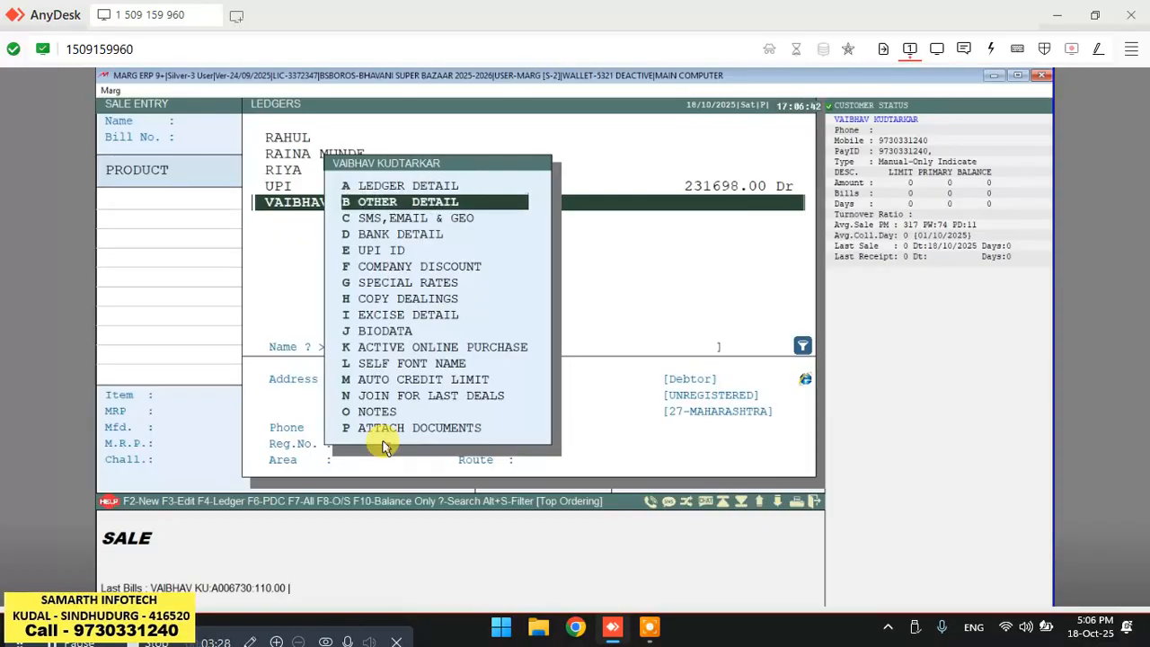
pyautogui.press('Return')
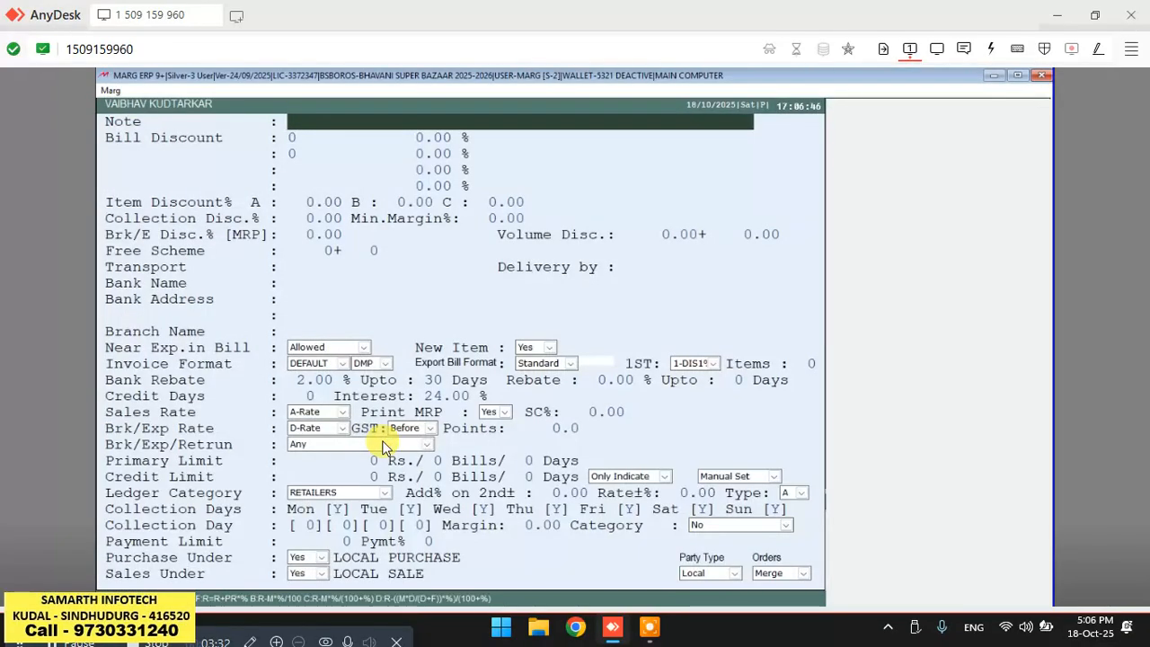
pyautogui.press('Return')
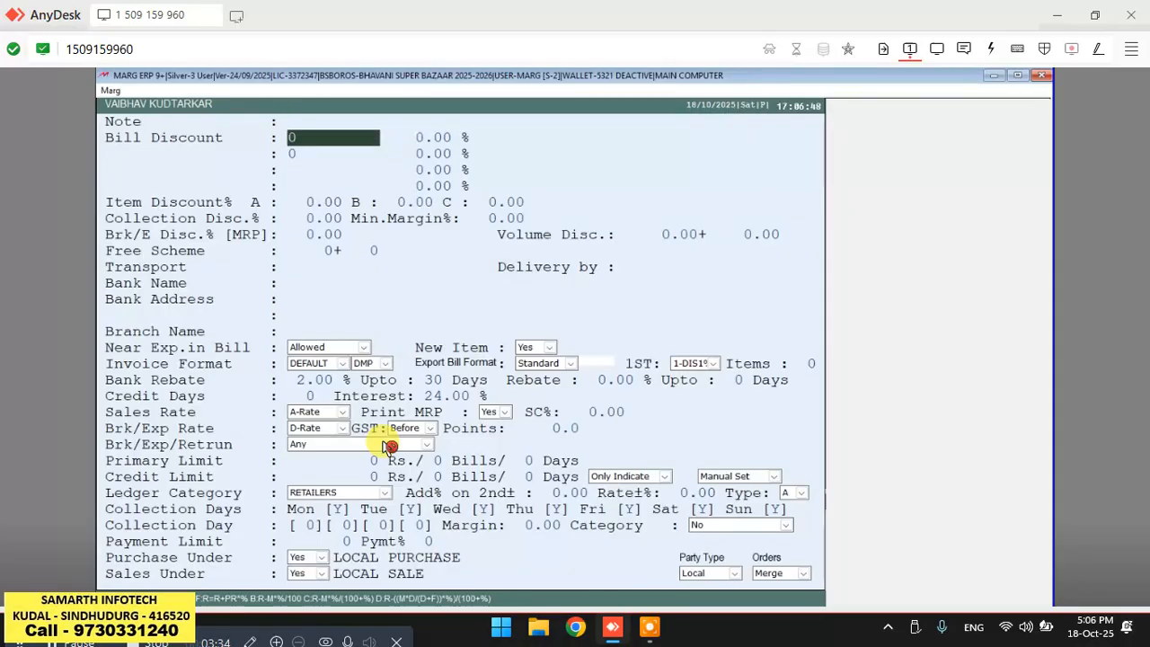
pyautogui.click(386, 446)
pyautogui.press('Return')
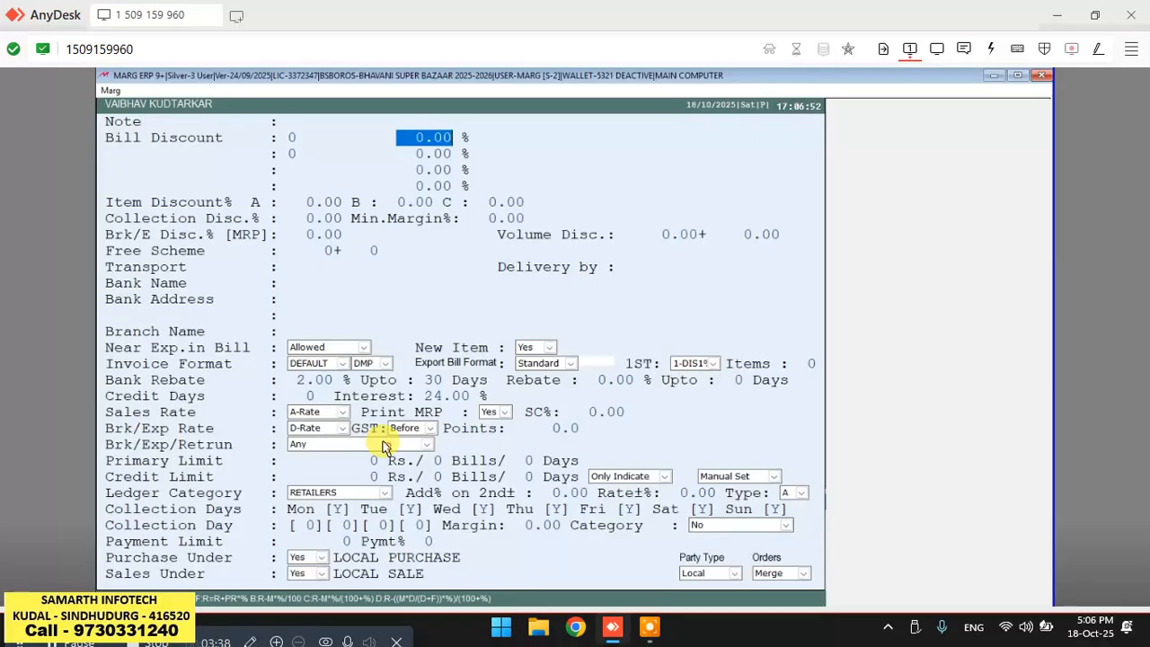
pyautogui.write('5 .')
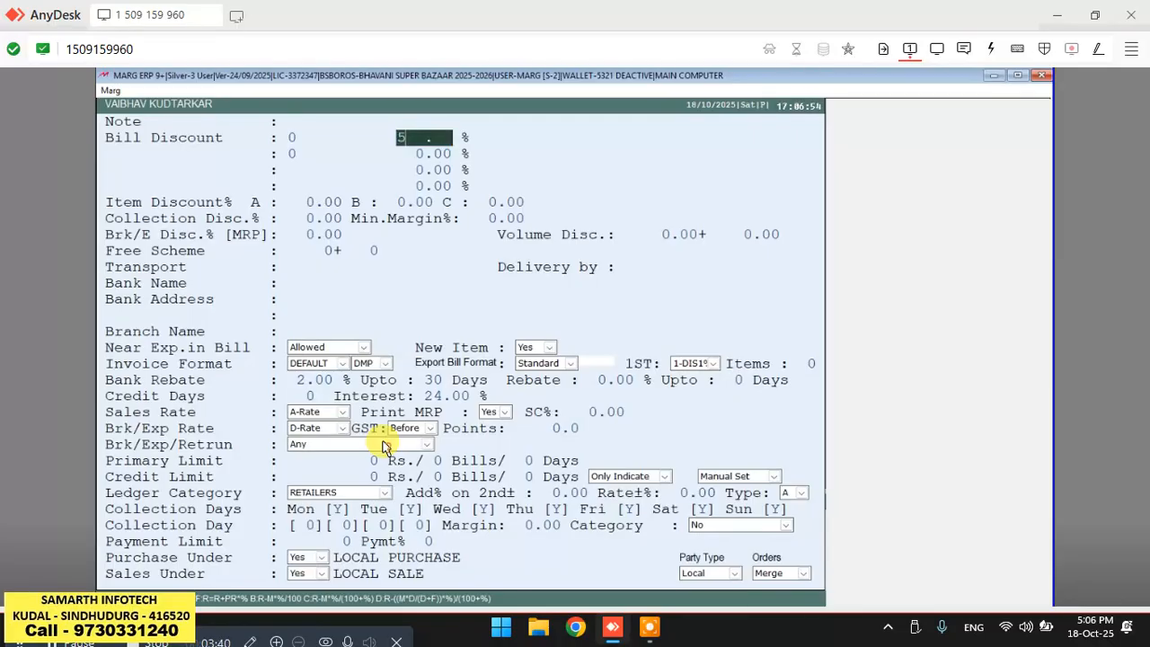
pyautogui.press('Return')
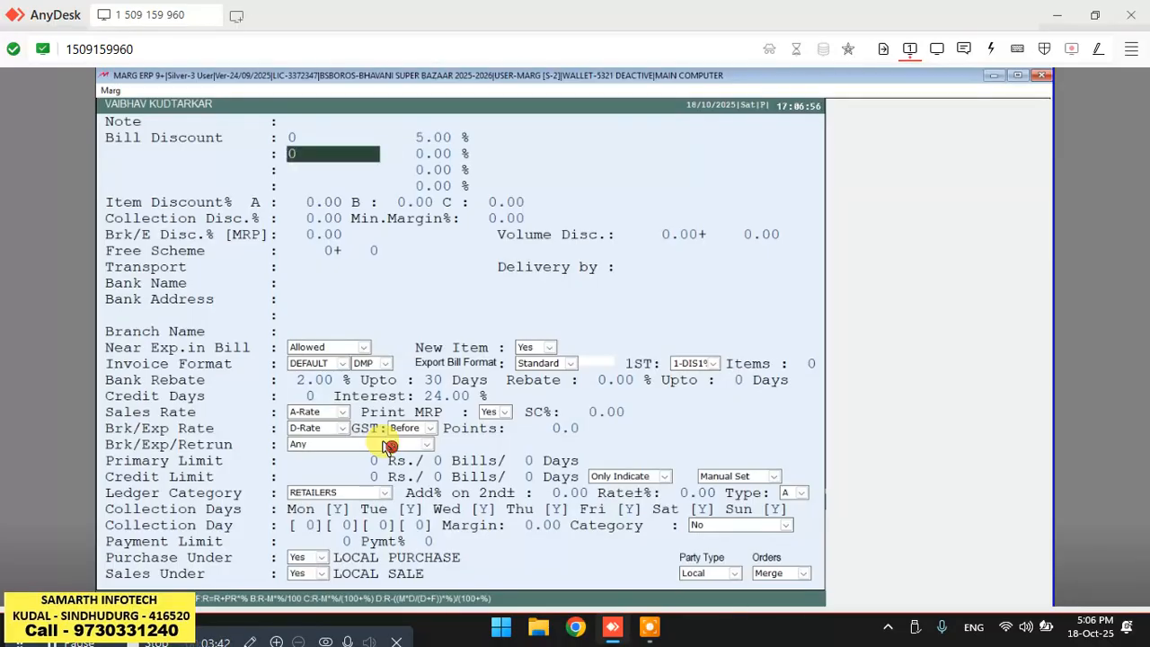
pyautogui.press('Escape')
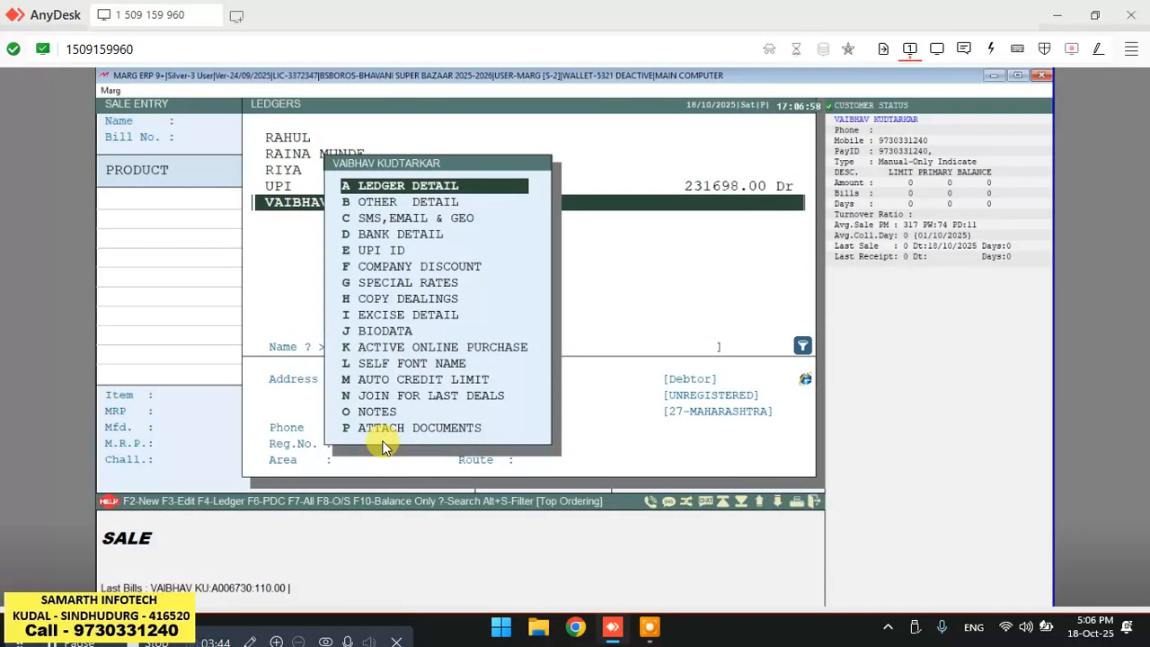
# Select the customer as the party for the retail sale bill.
pyautogui.click(385, 447)
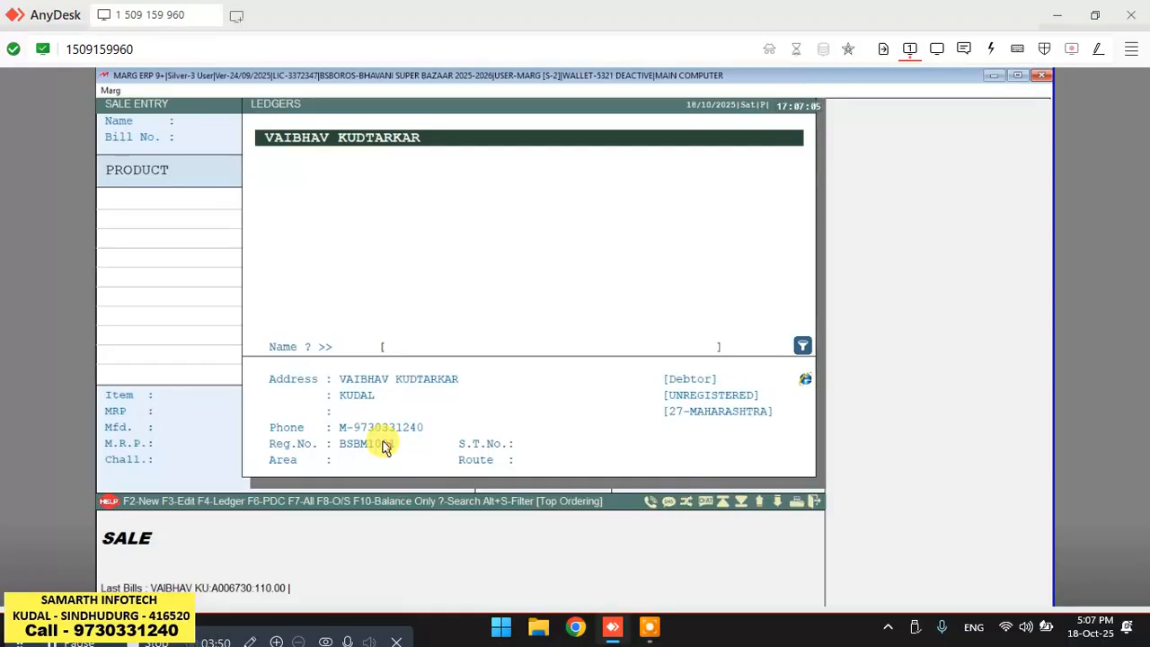
pyautogui.click(384, 447)
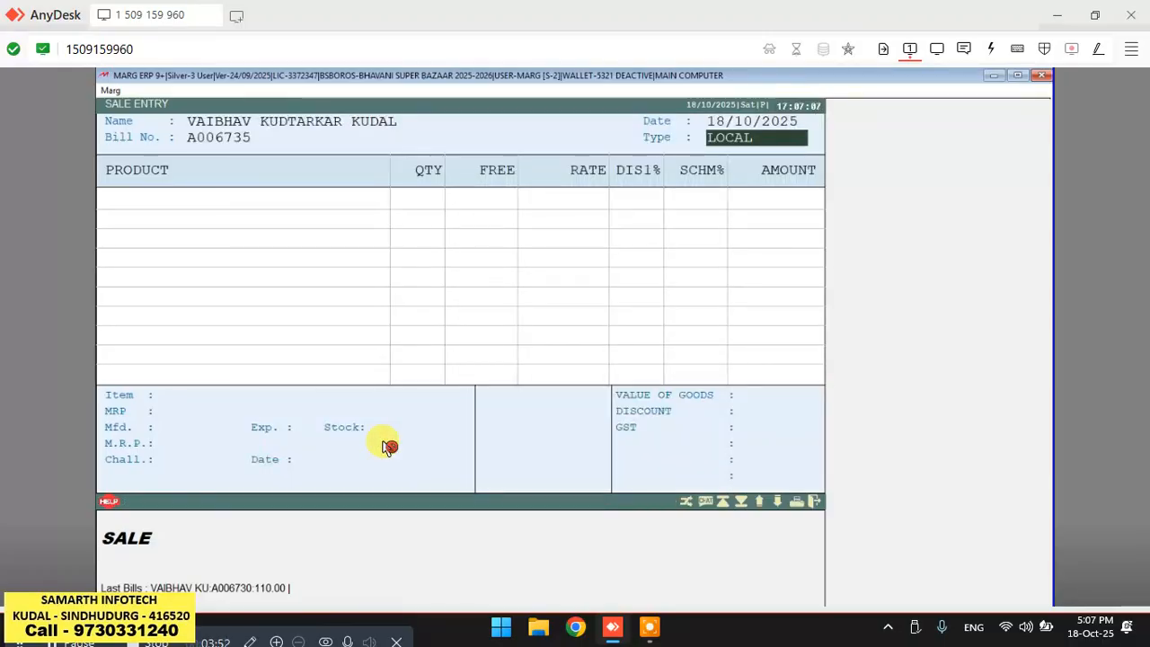
# Add Ariel Colour Care 1.5KG to the bill with quantity 1 by searching the items for ARI.
pyautogui.press('Return')
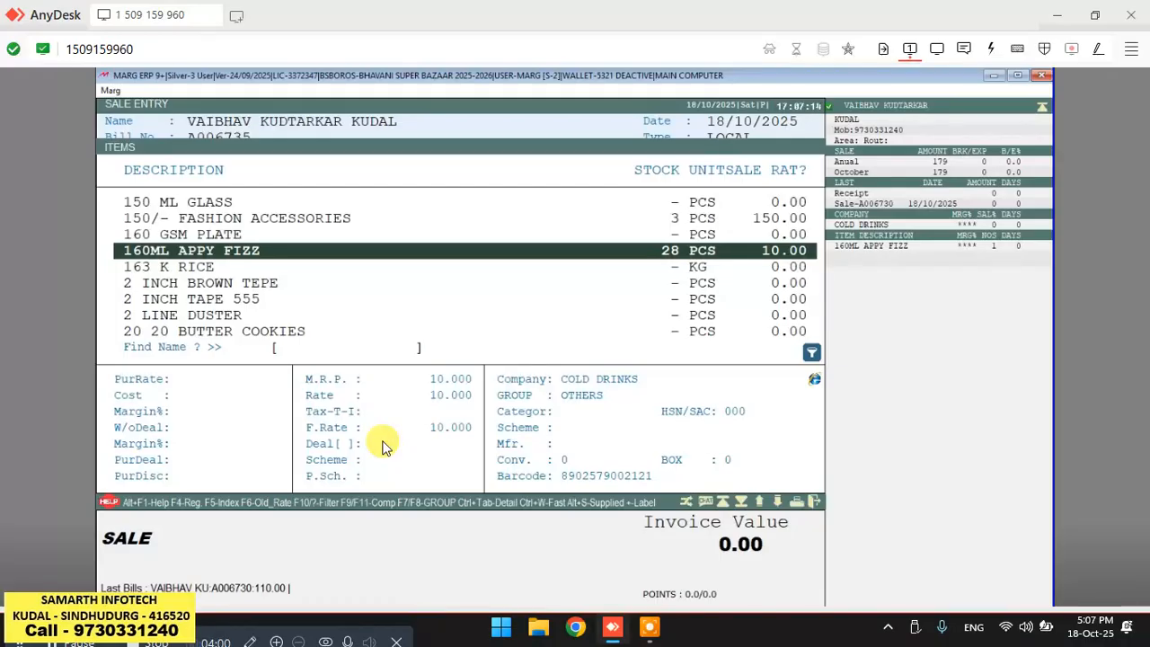
pyautogui.write('ARI')
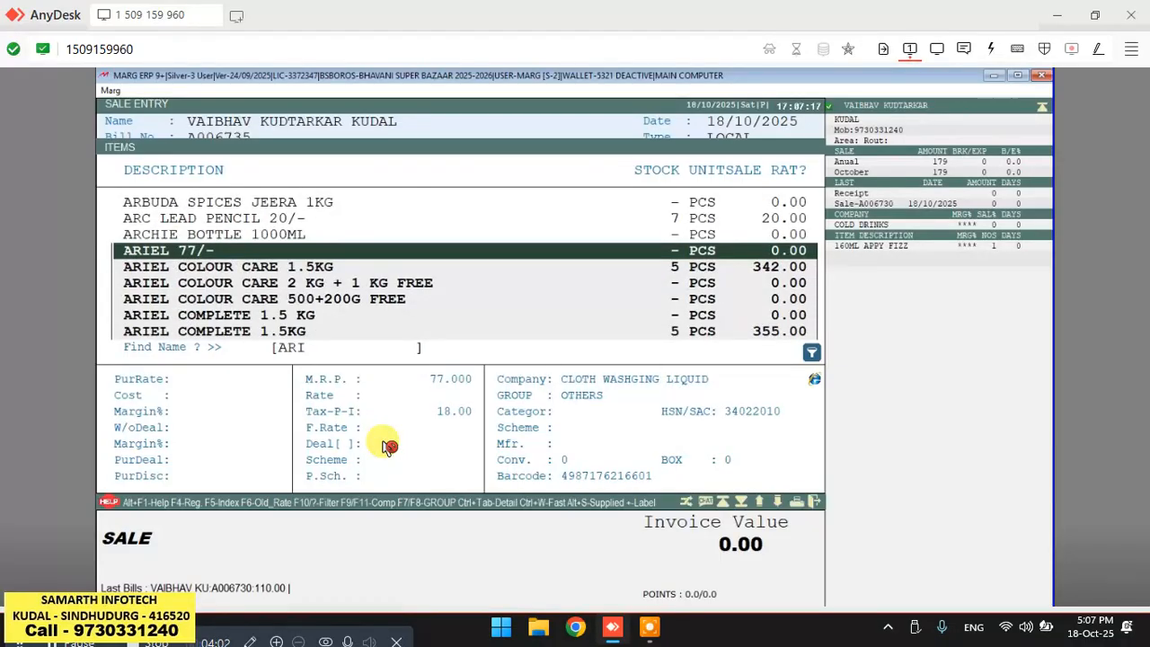
pyautogui.press('Down')
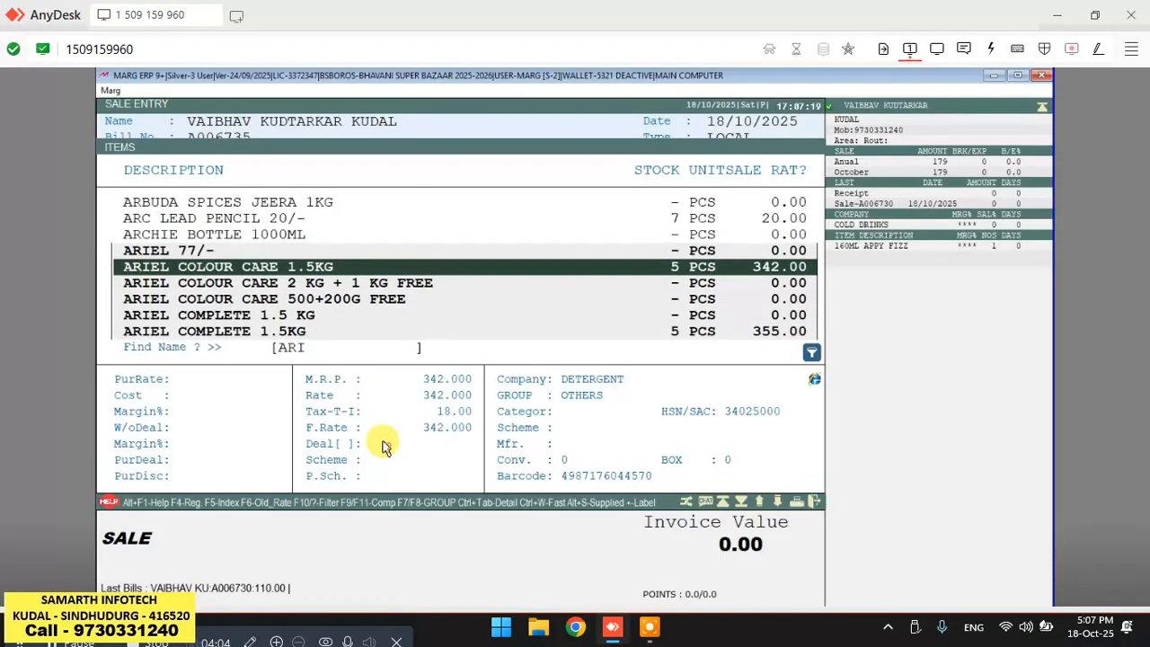
pyautogui.press('Return')
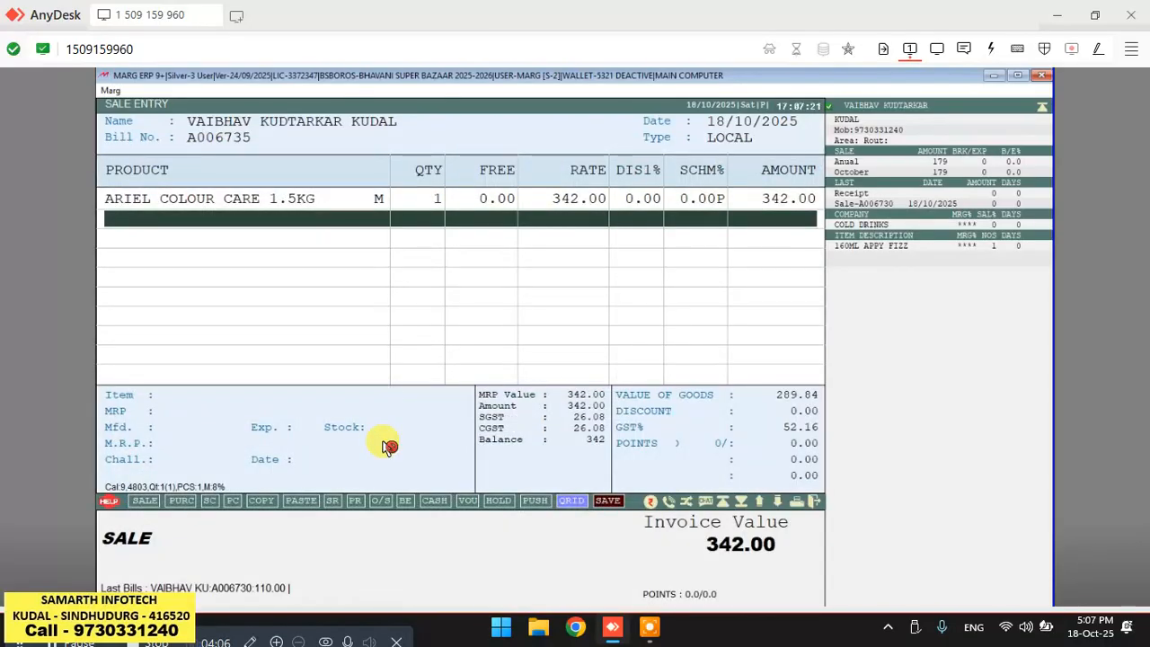
# Add Ariel Complete 1.5KG as the second item on the bill.
pyautogui.press('Return')
pyautogui.press('Down')
pyautogui.press('Down')
pyautogui.press('Down')
pyautogui.press('Down')
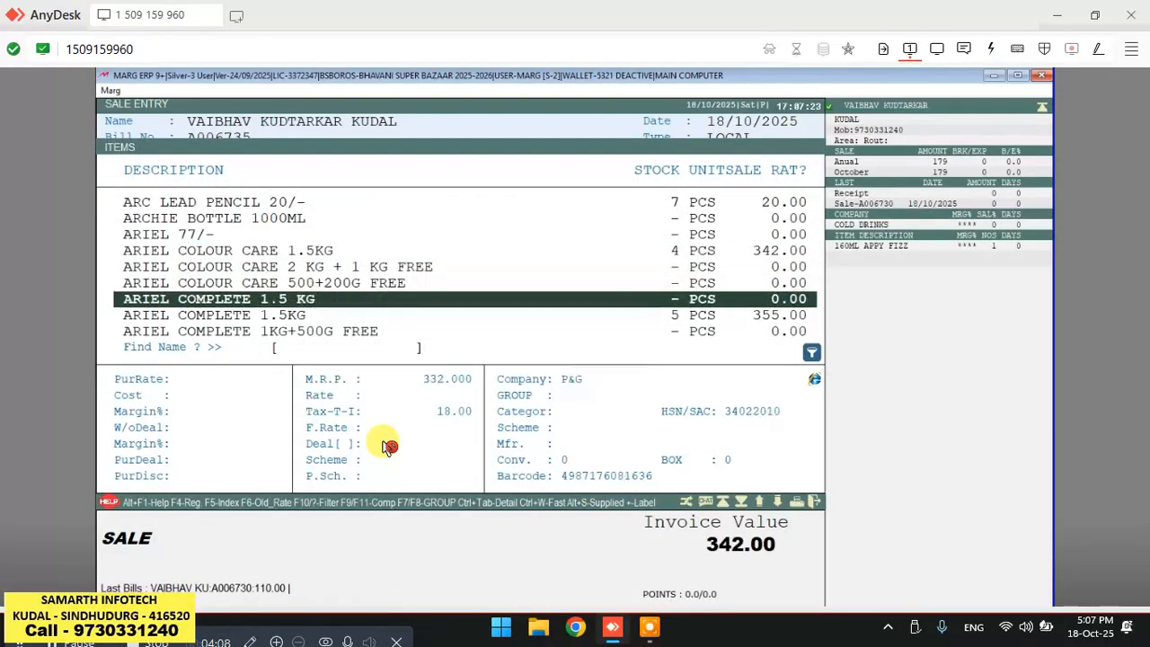
pyautogui.press('Return')
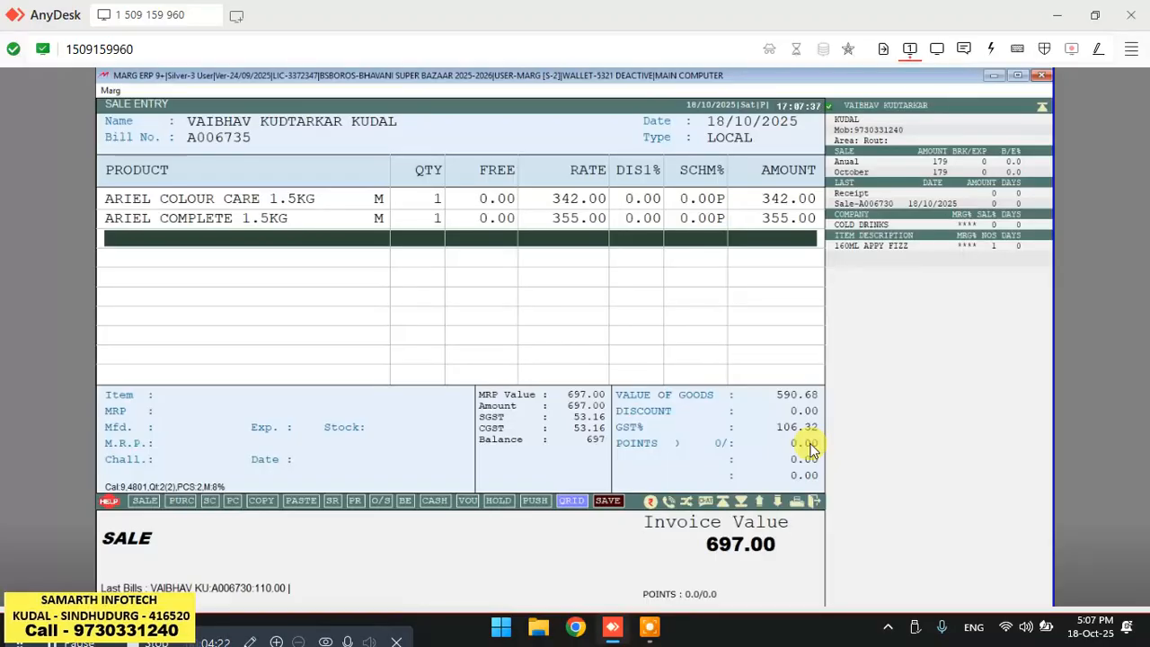
# Finish item entry, decline loading schemes, and accept the 5% bill discount through the footer fields.
pyautogui.press('Escape')
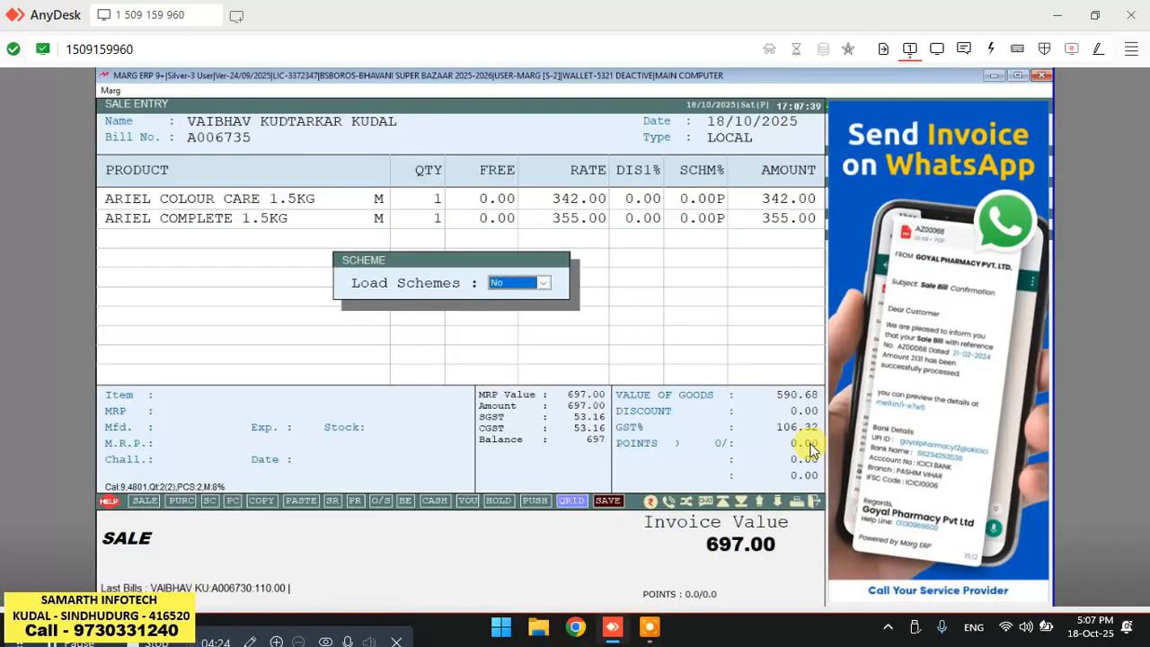
pyautogui.press('Return')
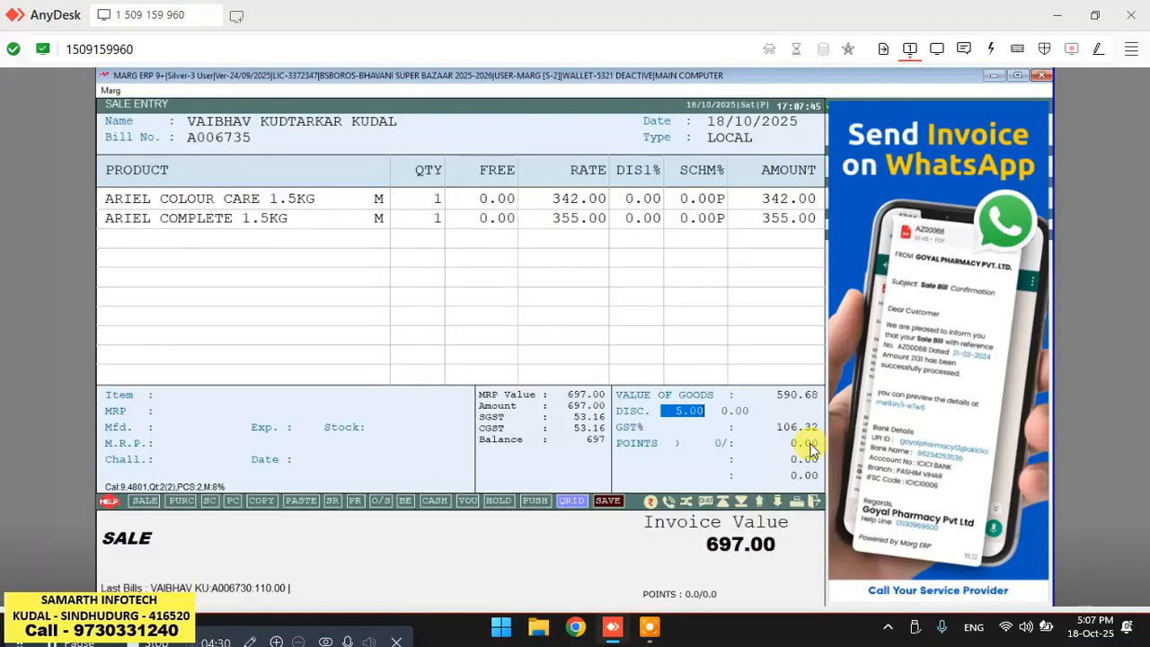
pyautogui.press('Return')
pyautogui.press('Return')
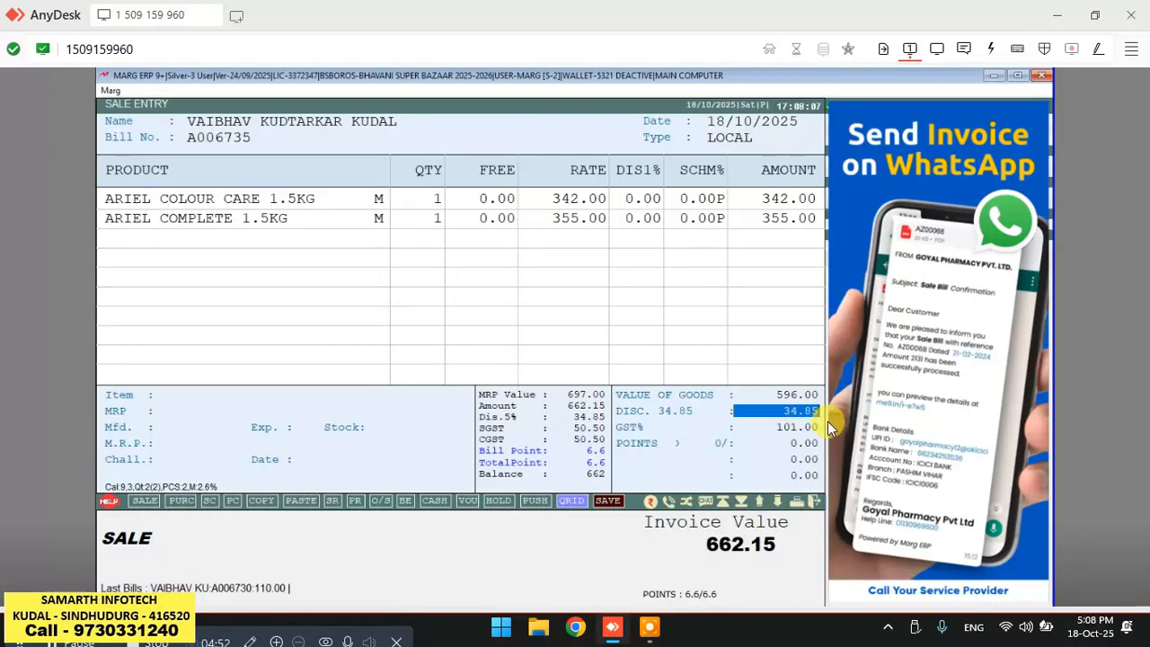
pyautogui.press('Return')
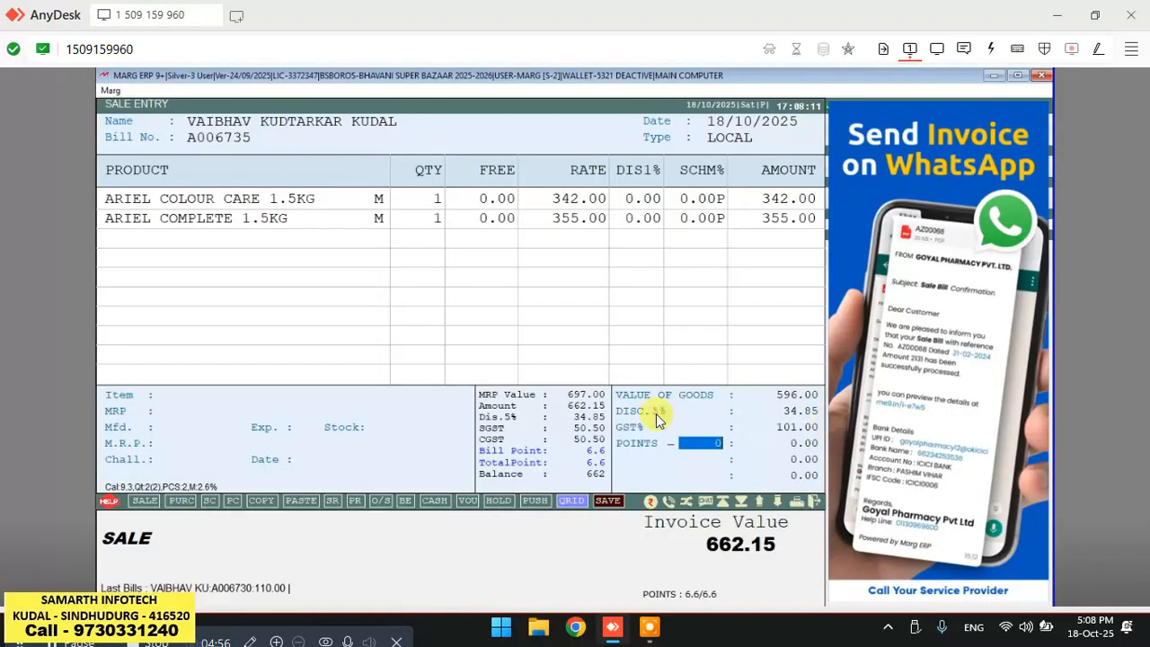
pyautogui.press('Return')
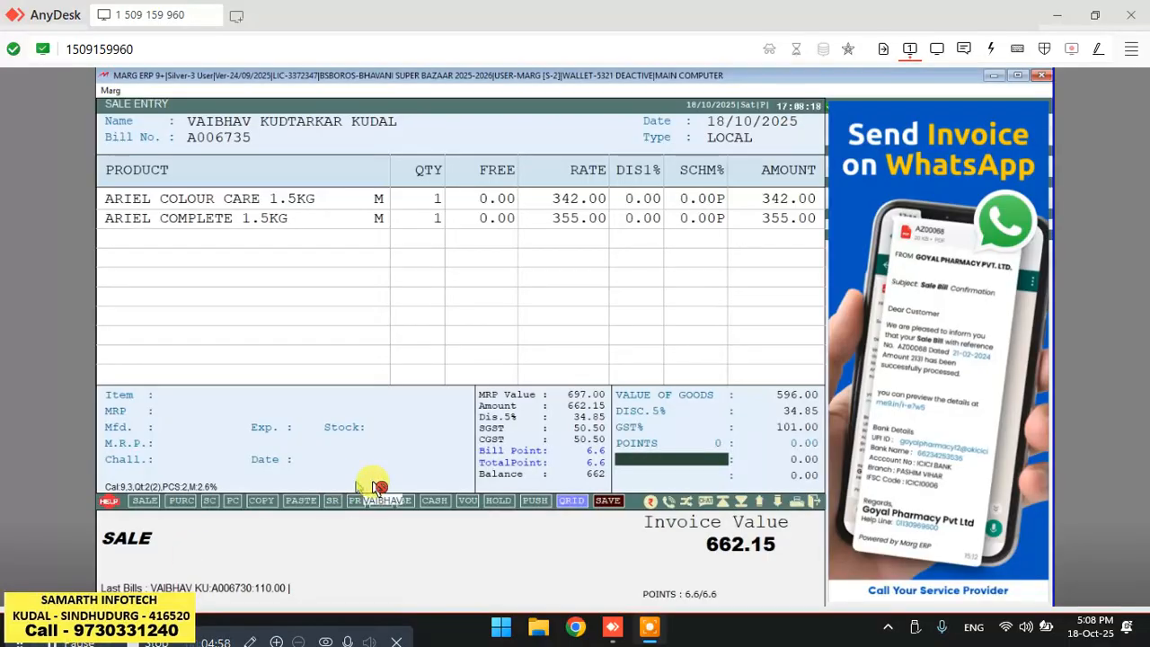
pyautogui.press('Return')
pyautogui.press('Return')
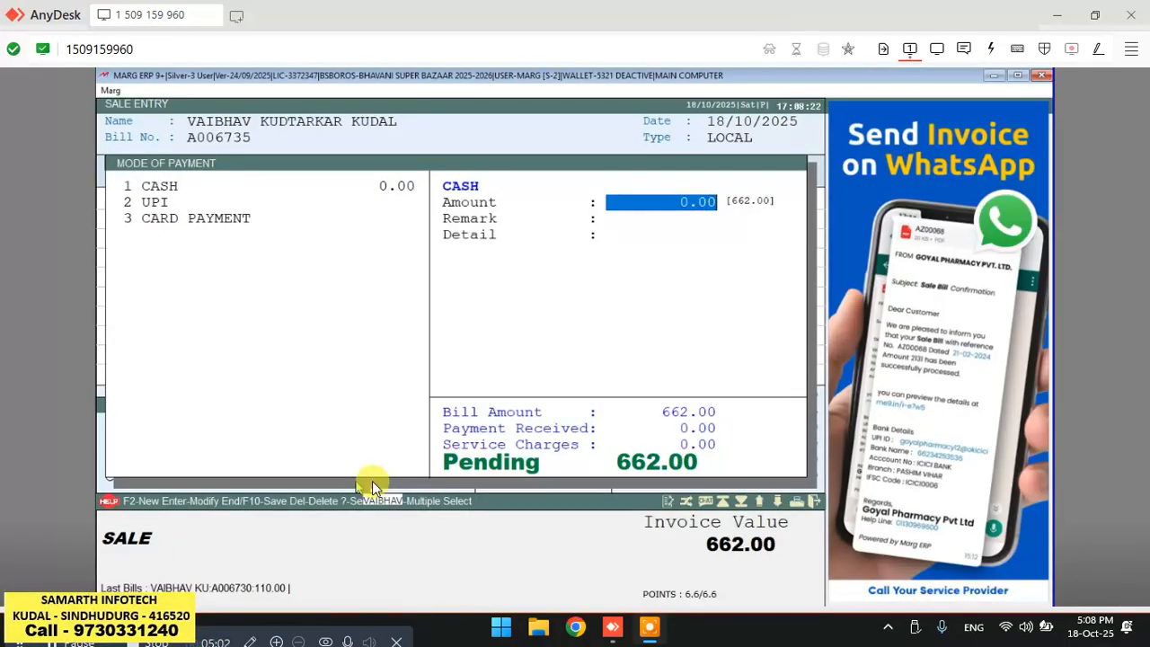
# Receive 662 in cash as the payment and confirm the actual cash amount.
pyautogui.write('662')
pyautogui.press('Return')
pyautogui.press('Return')
pyautogui.press('Return')
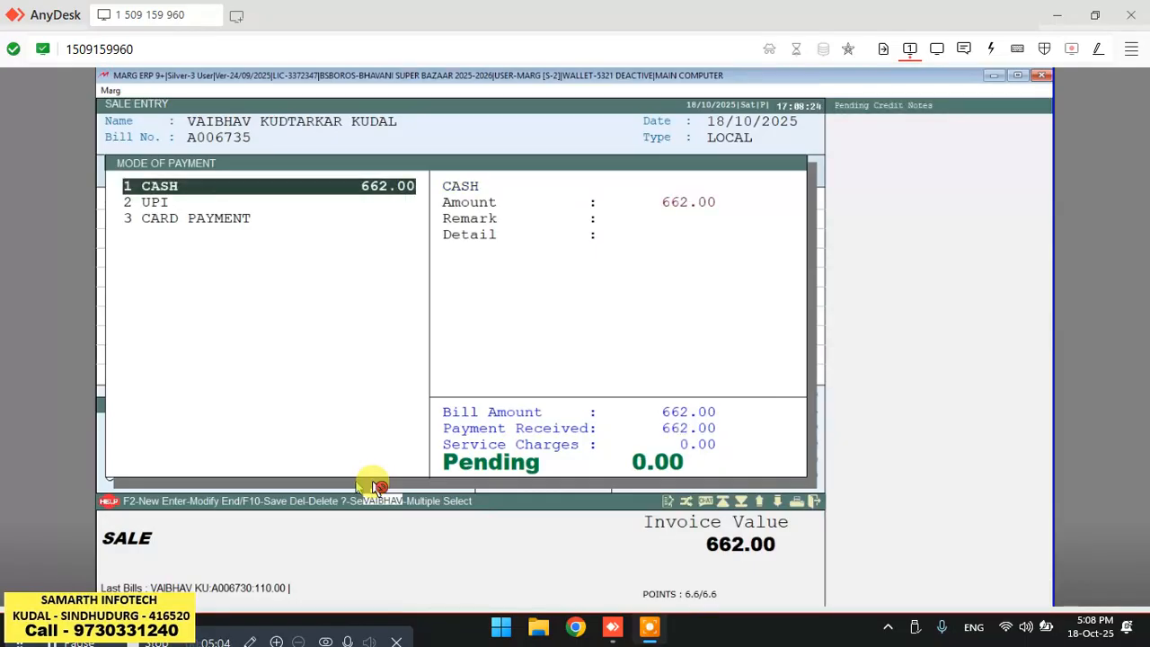
pyautogui.press('Return')
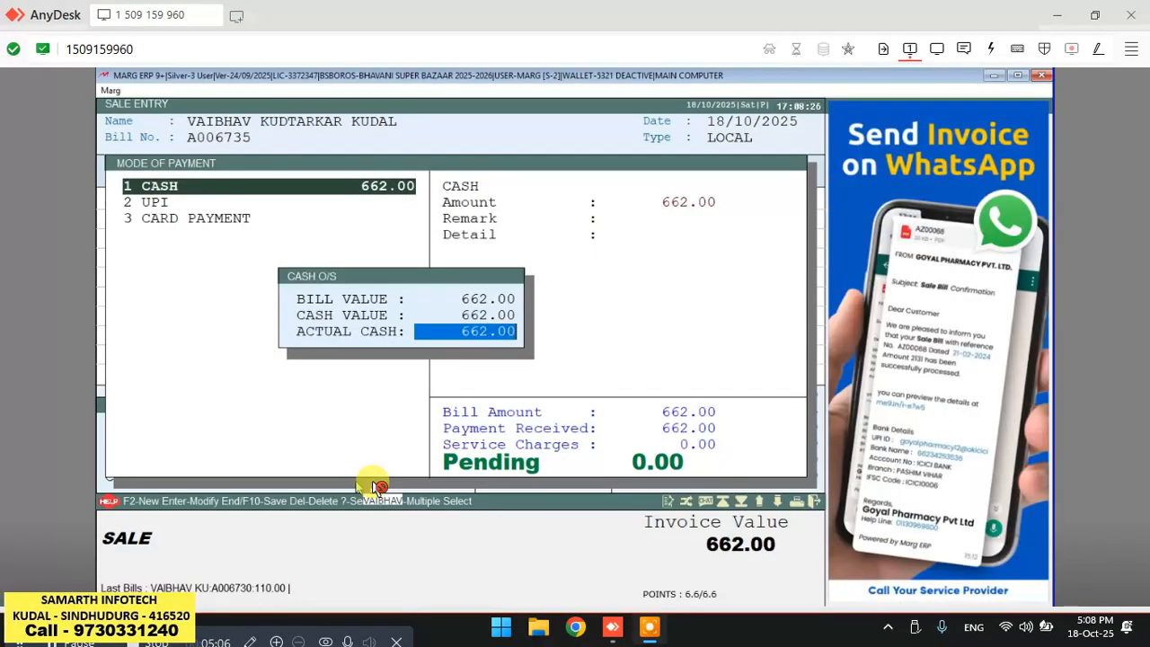
pyautogui.press('Return')
pyautogui.press('Return')
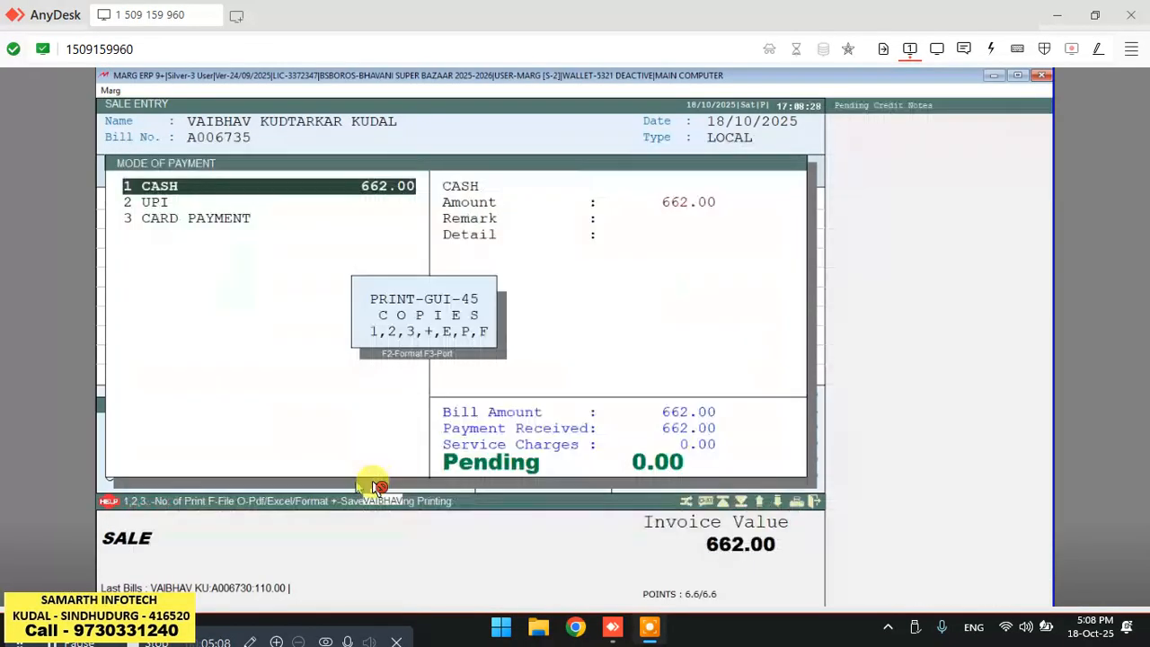
# Save the bill without printing or sending a message, and return to the main menu.
pyautogui.press('Escape')
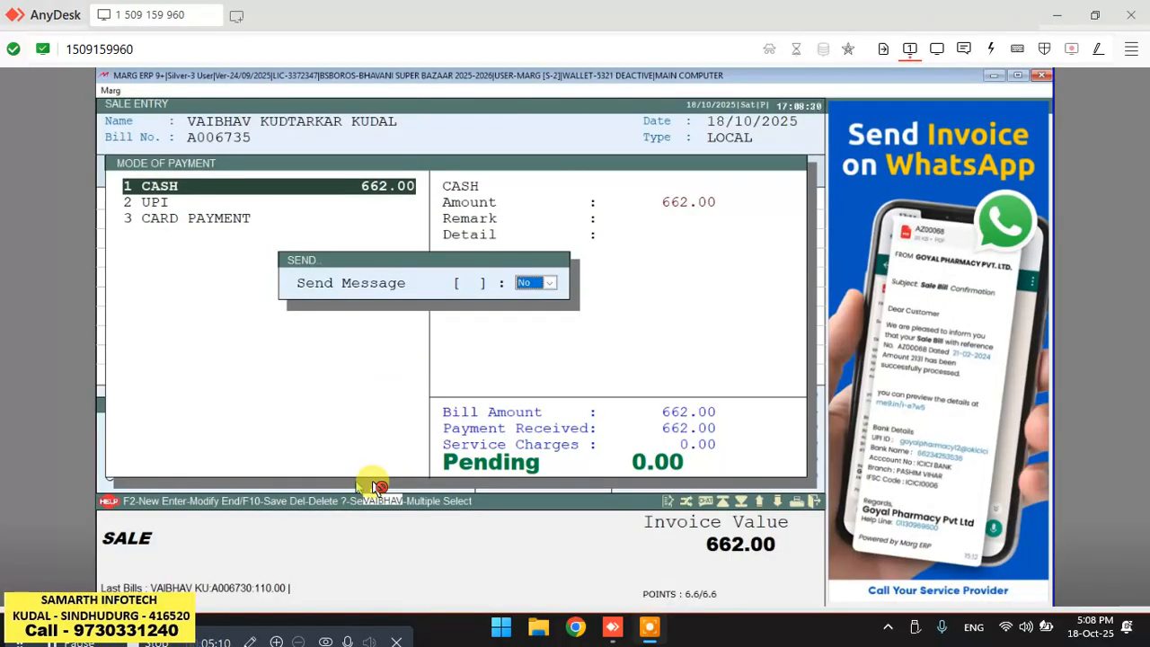
pyautogui.press('Return')
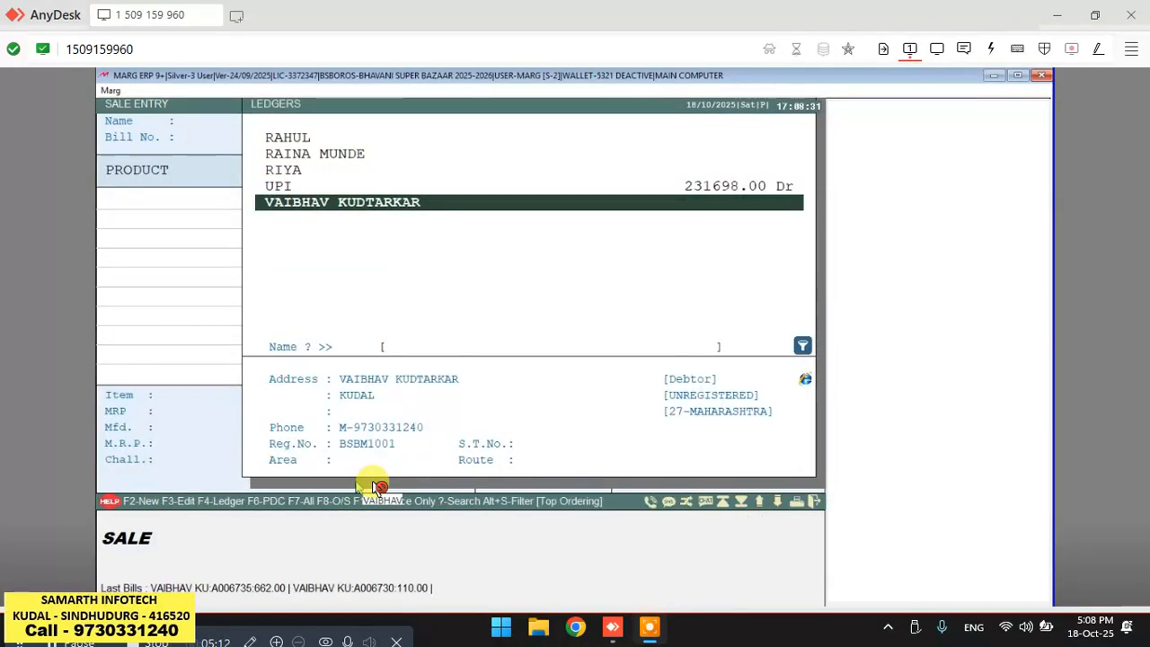
pyautogui.press('Escape')
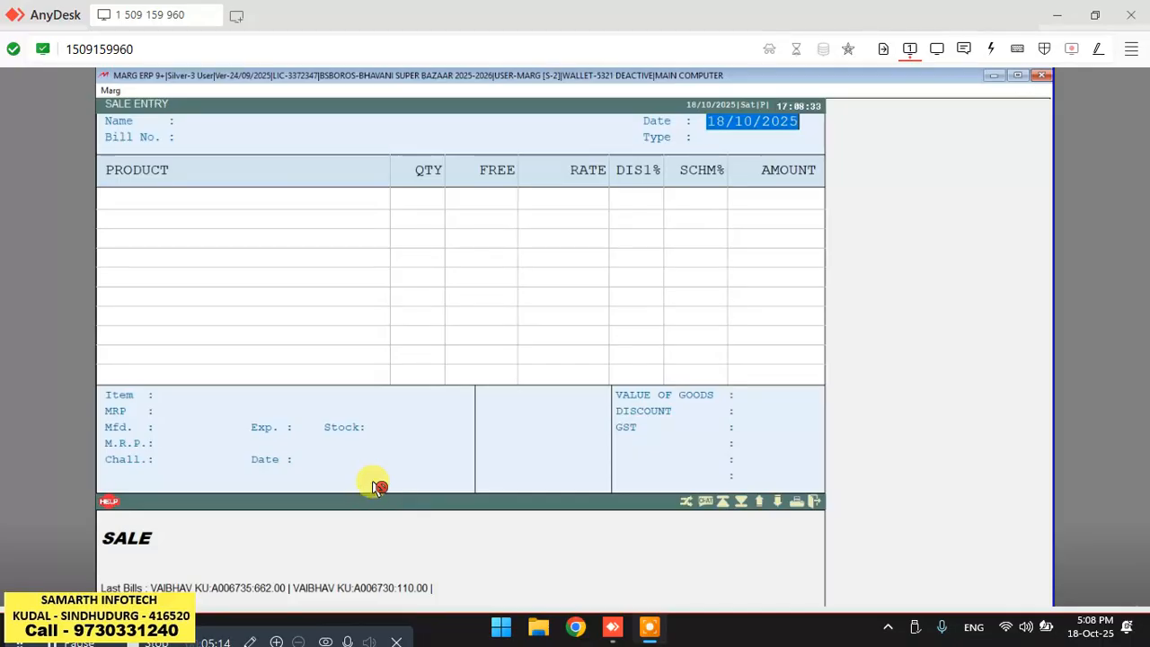
pyautogui.press('Escape')
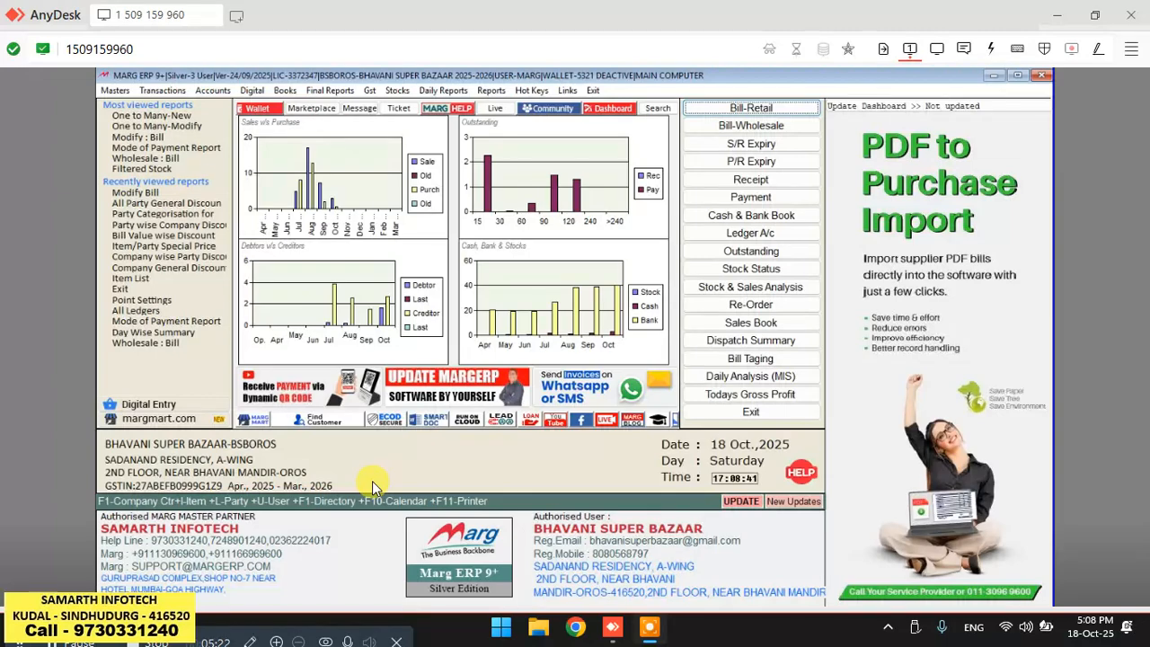
# Open a new wholesale sale bill and its party ledger list.
pyautogui.press('Down')
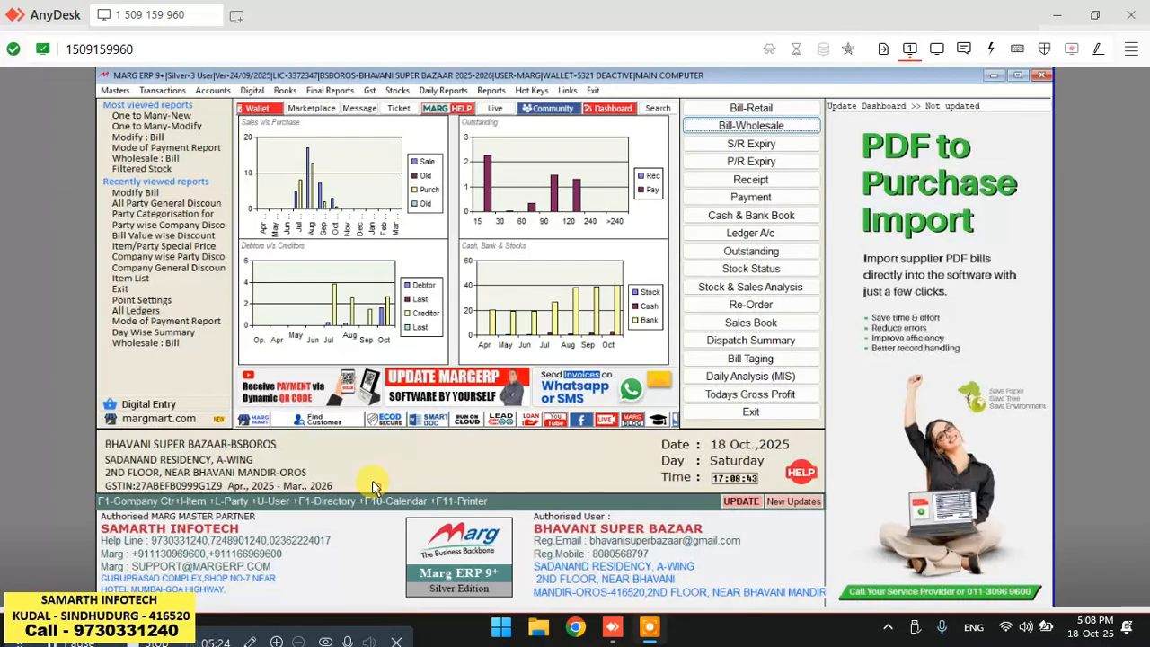
pyautogui.press('Return')
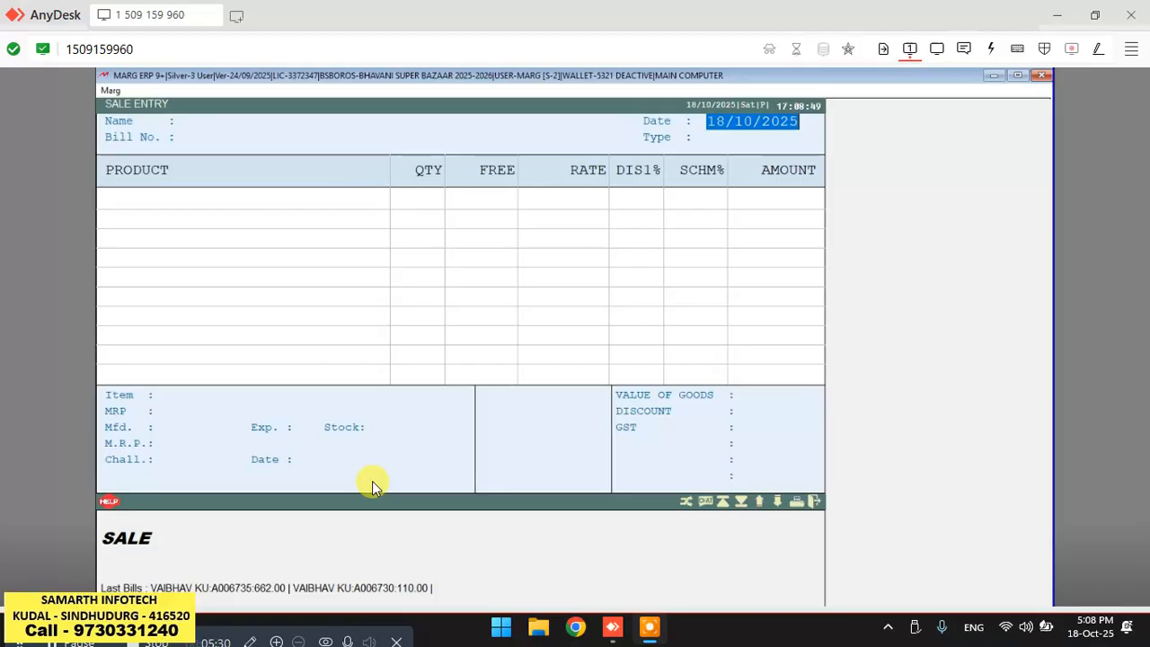
pyautogui.click(373, 482)
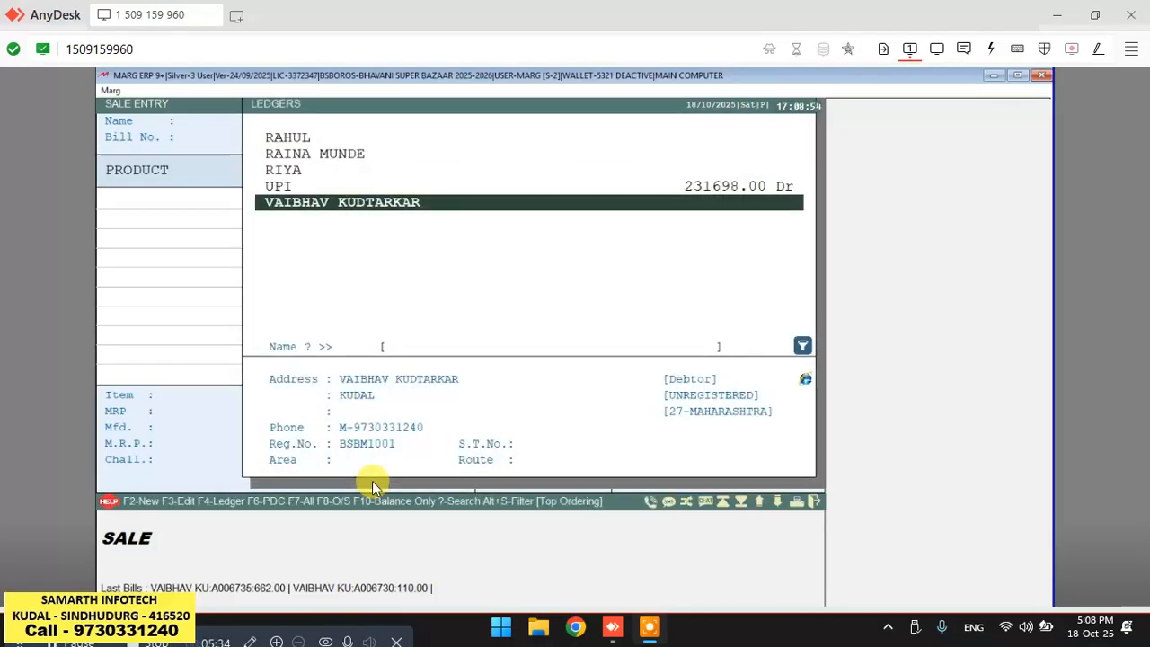
# Create a new ledger under Sundry Debtors (New Customer) with the customer's full name and save it.
pyautogui.press('F2')
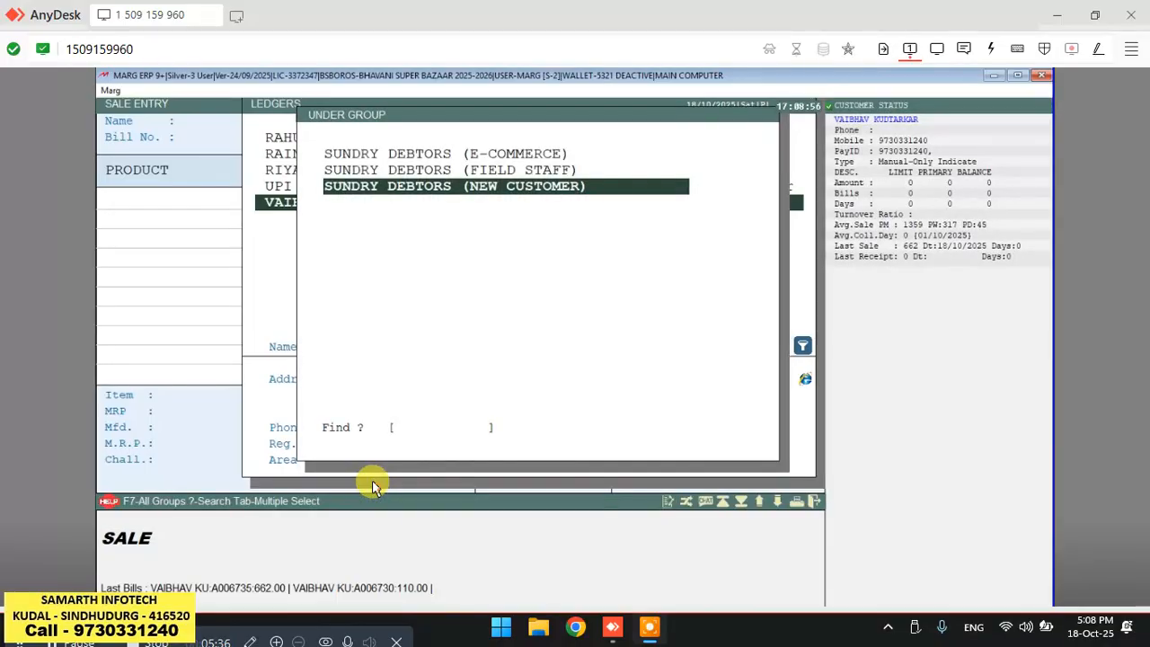
pyautogui.press('Return')
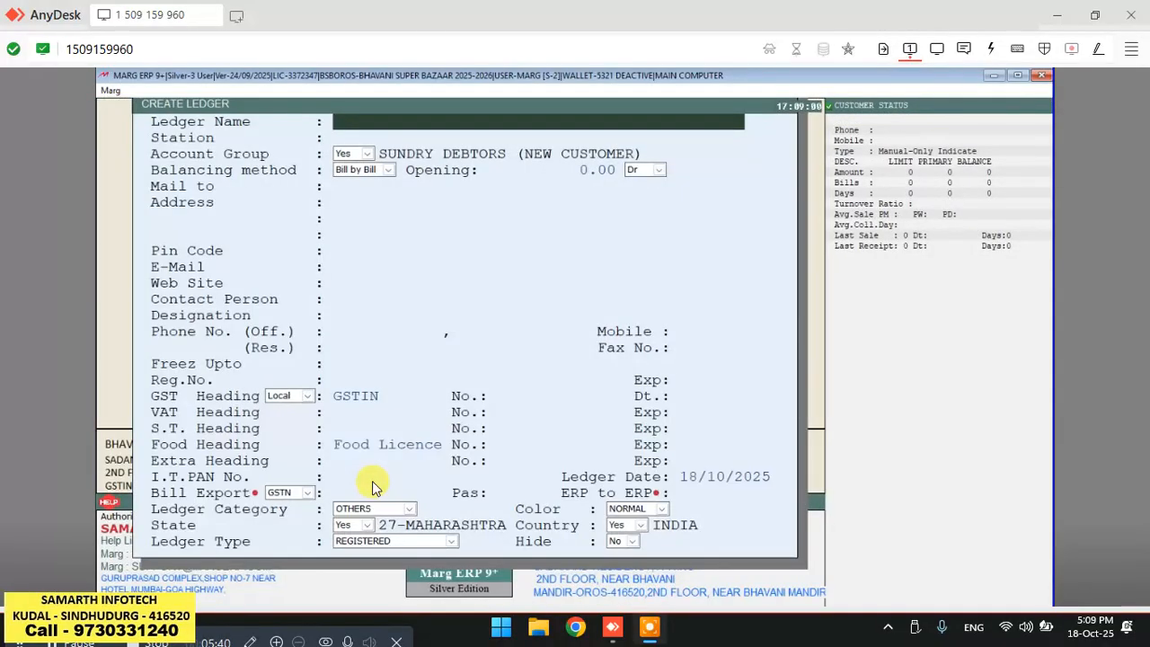
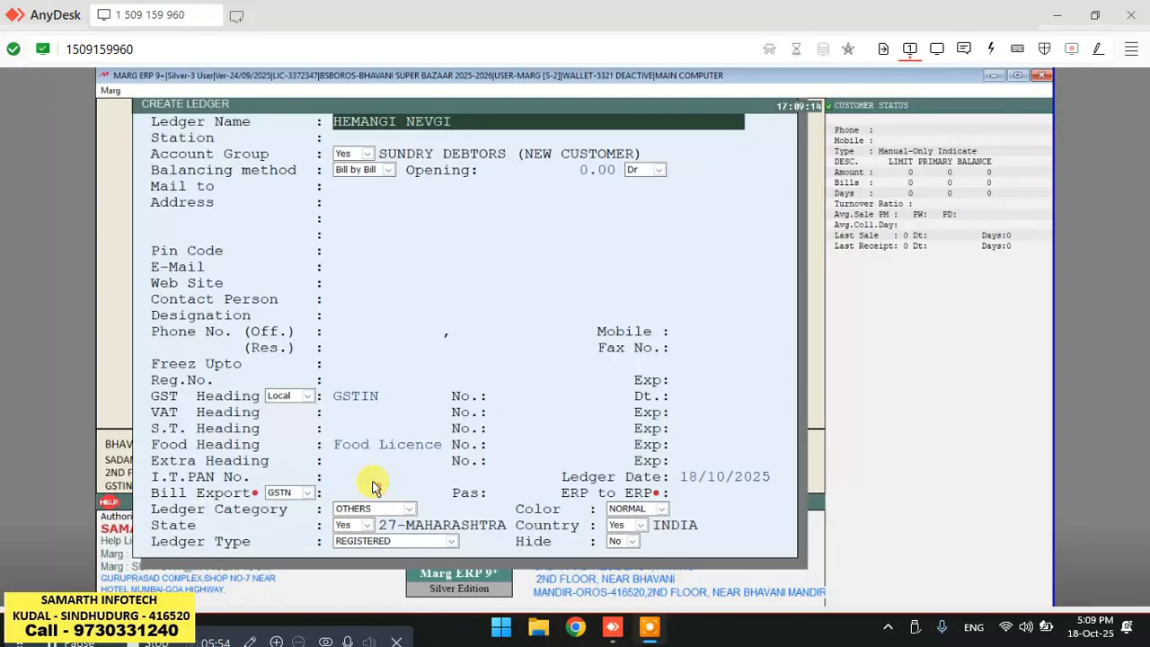
pyautogui.press('Escape')
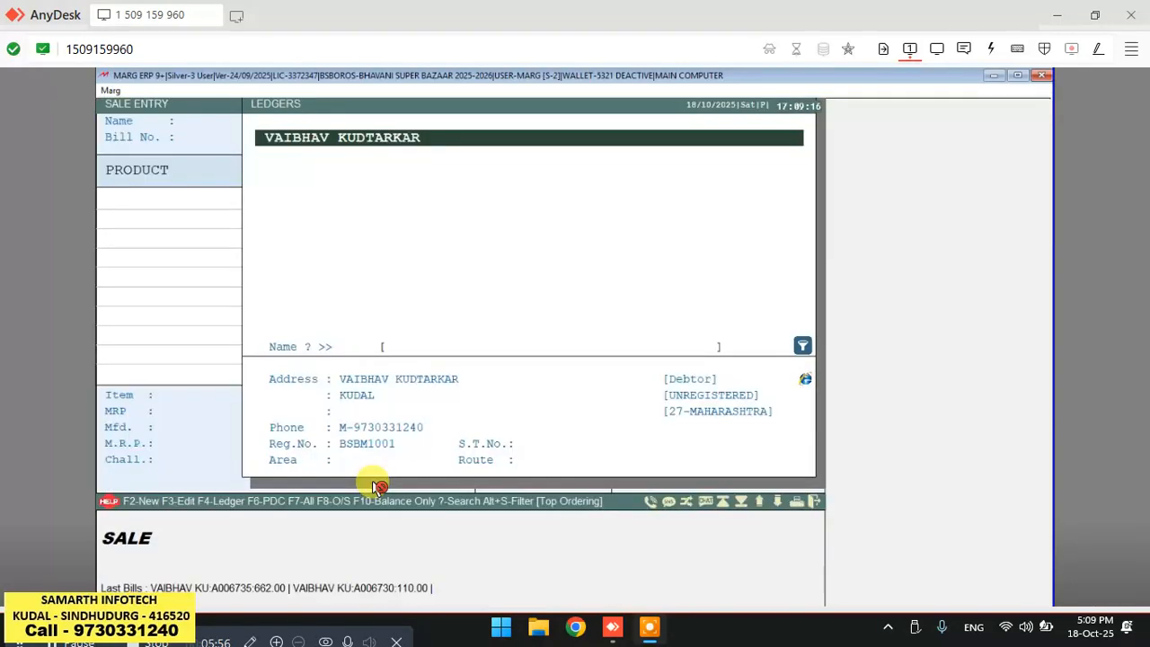
# Try to search the party ledger list for the new customer, then close the list.
pyautogui.write('m')
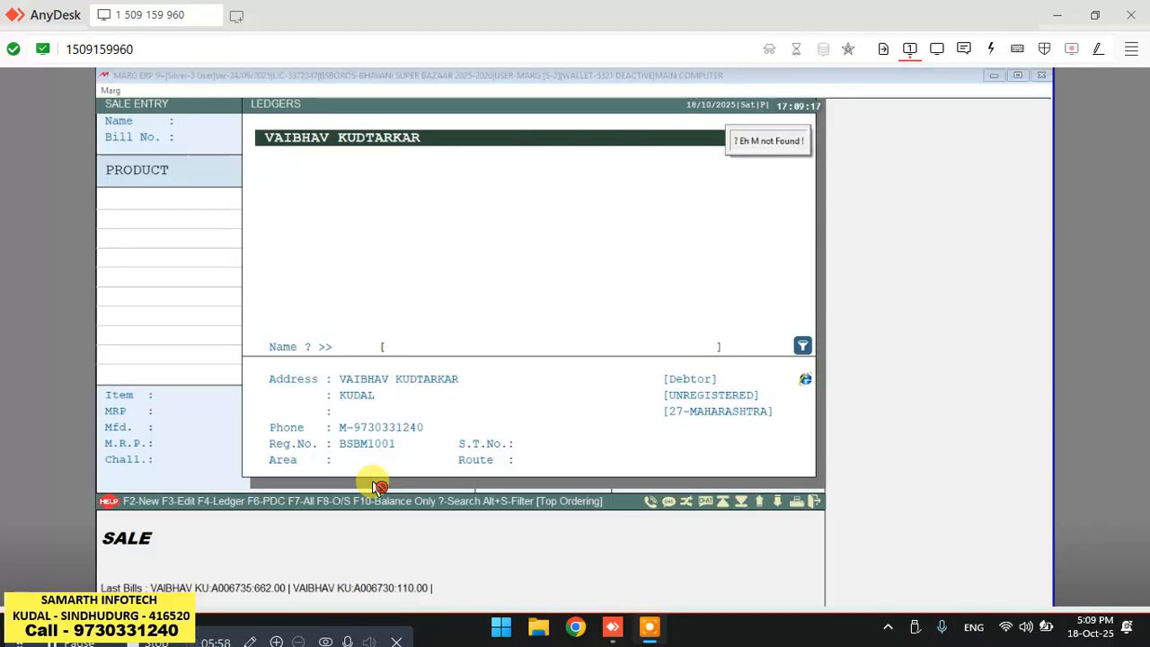
pyautogui.write('ha')
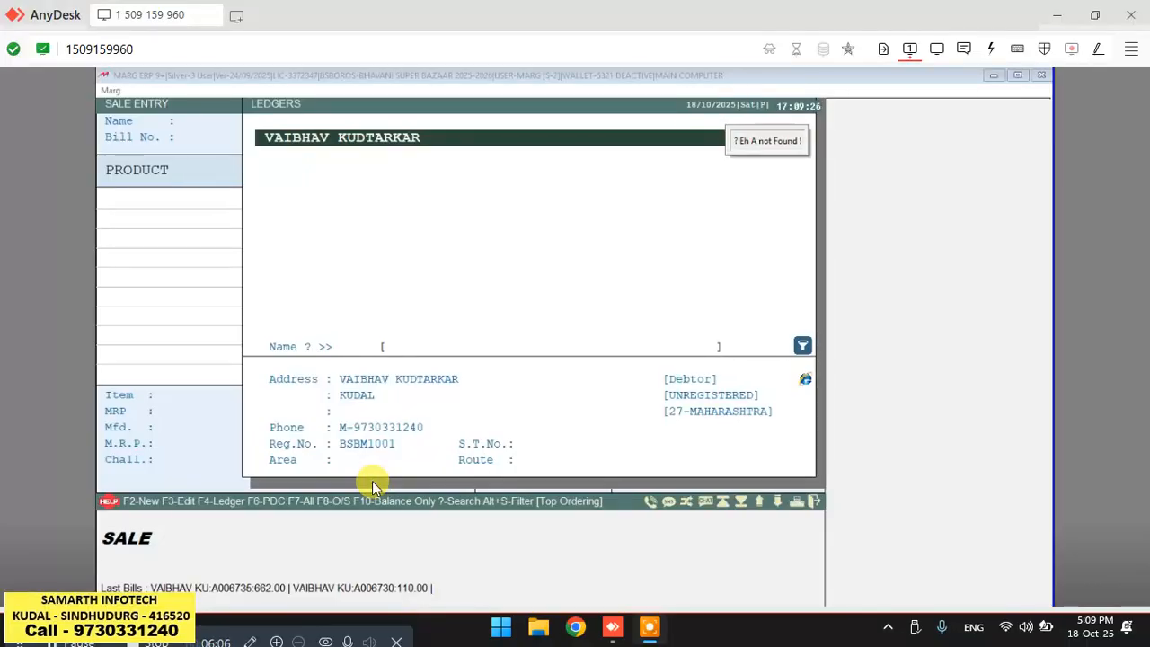
pyautogui.write('h')
pyautogui.click(374, 483)
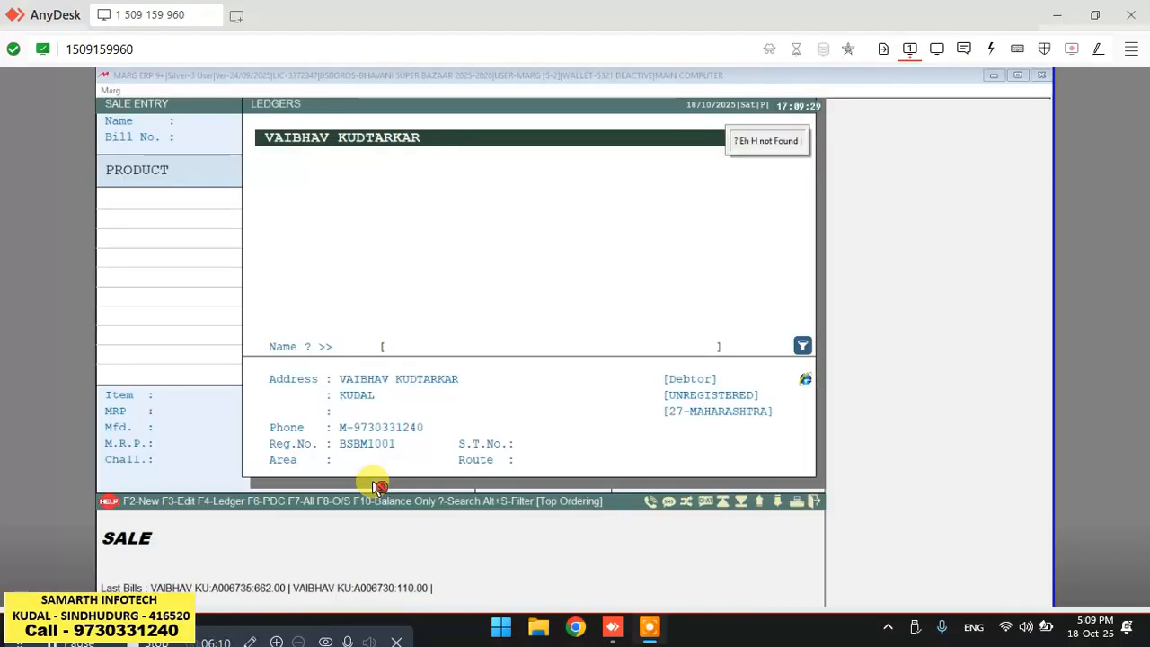
pyautogui.press('Escape')
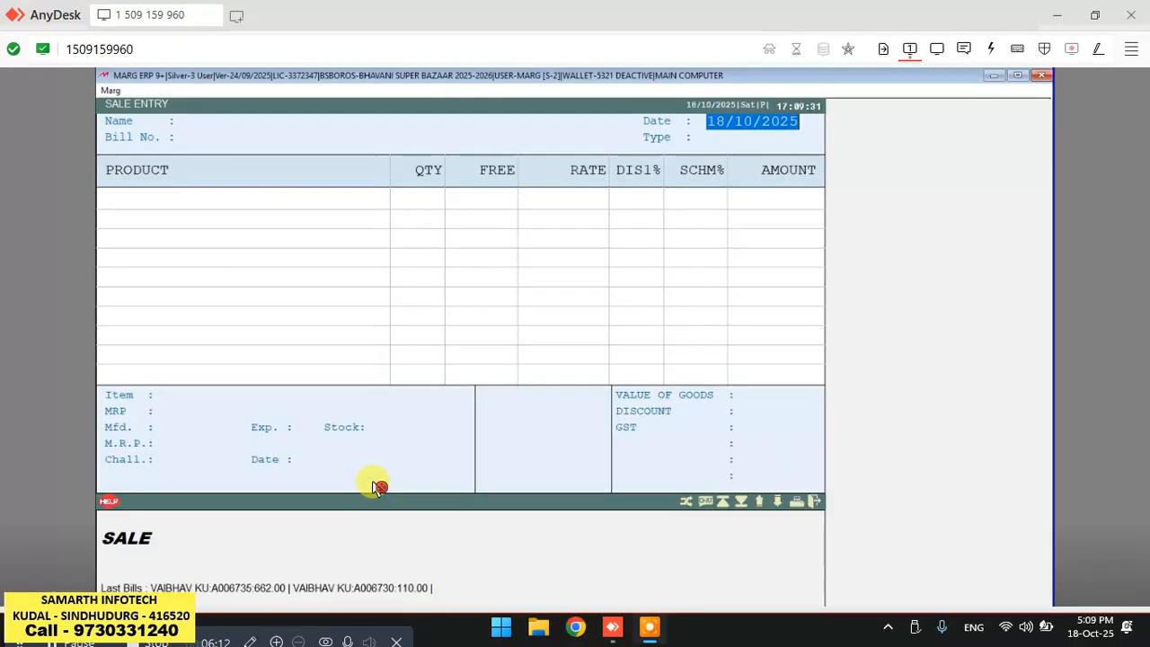
# Reopen the party ledger list and search from the top for the new customer's ledger with HE.
pyautogui.press('Return')
pyautogui.write('e')
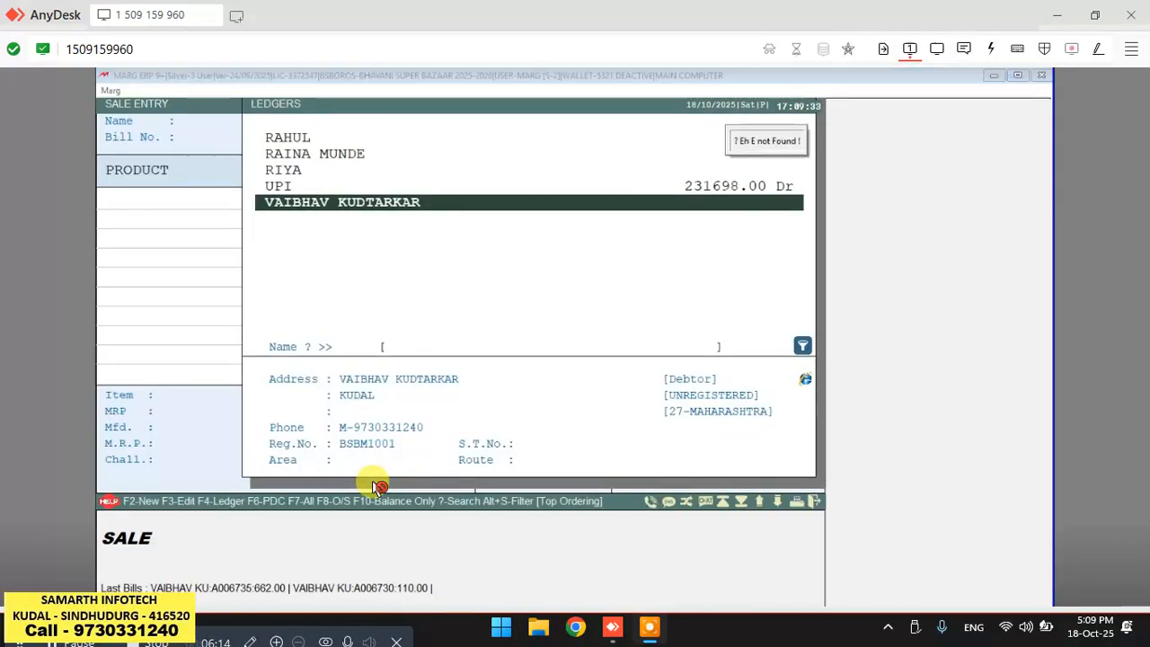
pyautogui.write('h')
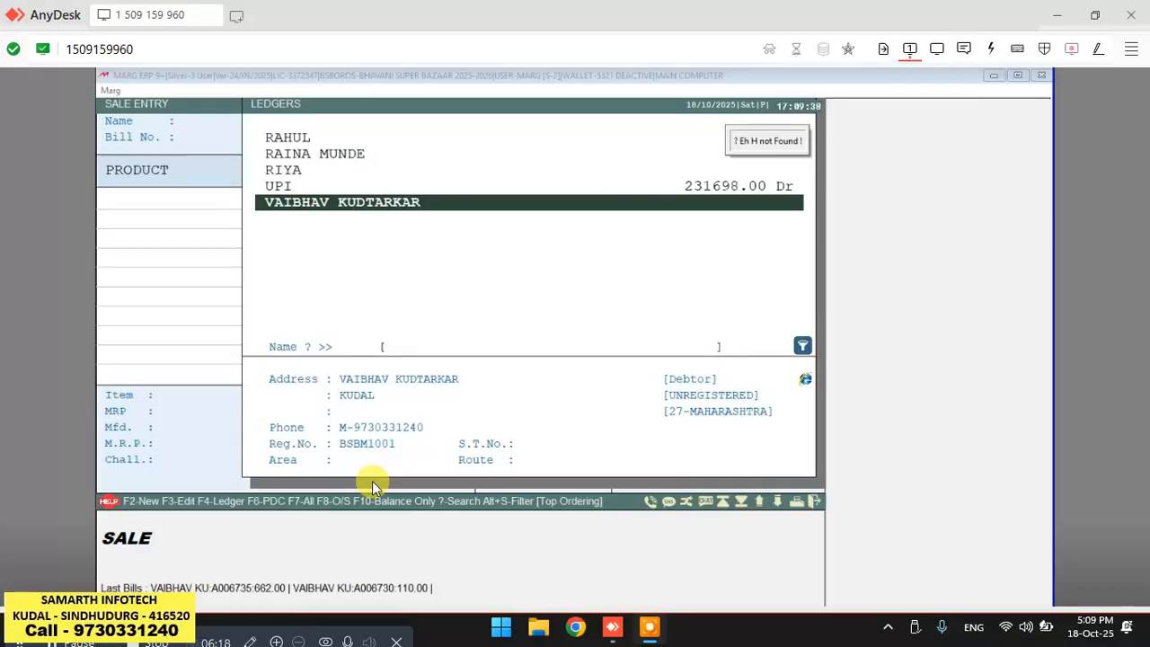
pyautogui.press('Home')
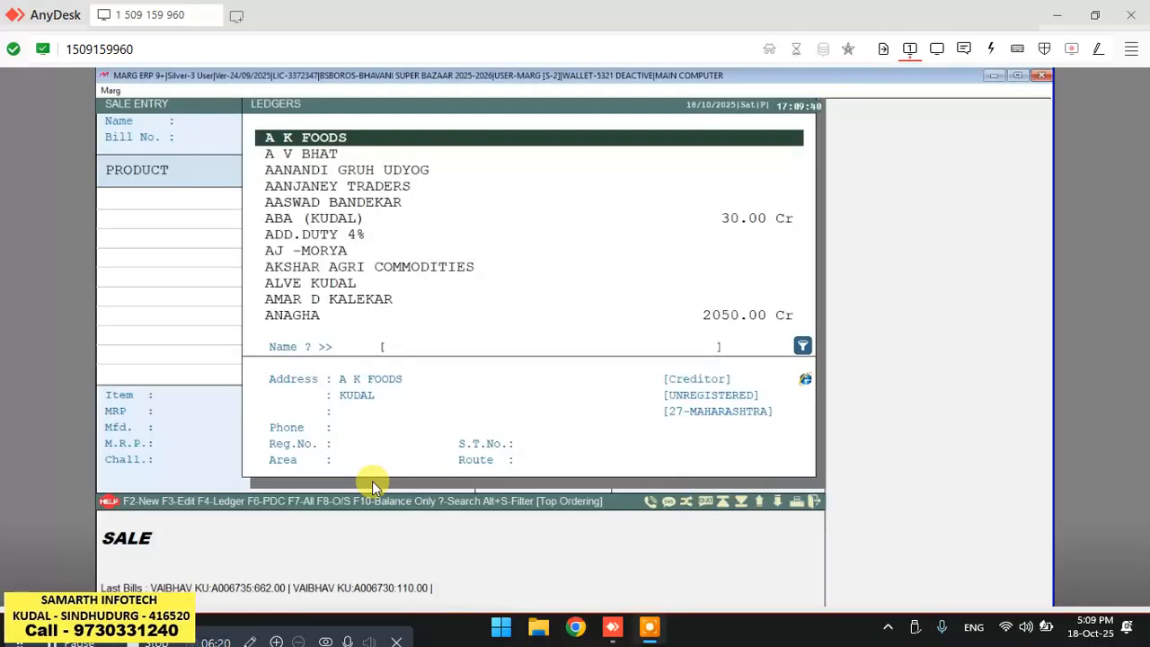
pyautogui.write('HE')
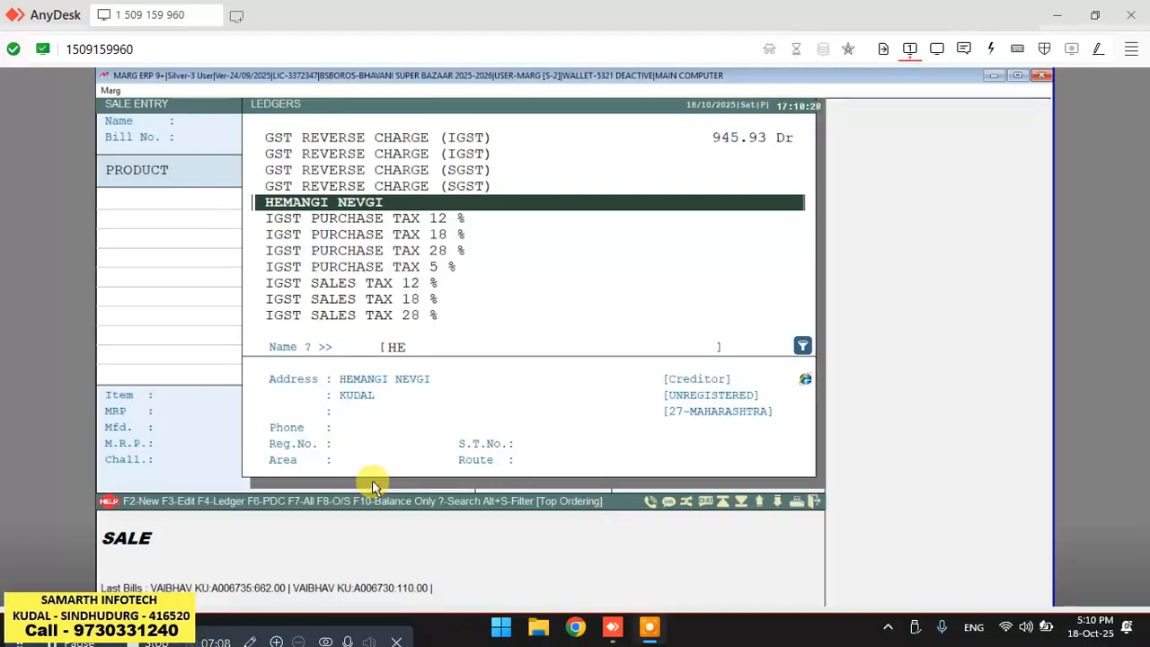
# Clear the search and start a new ledger under the Sundry Debtors (New Customer) group.
pyautogui.press('Home')
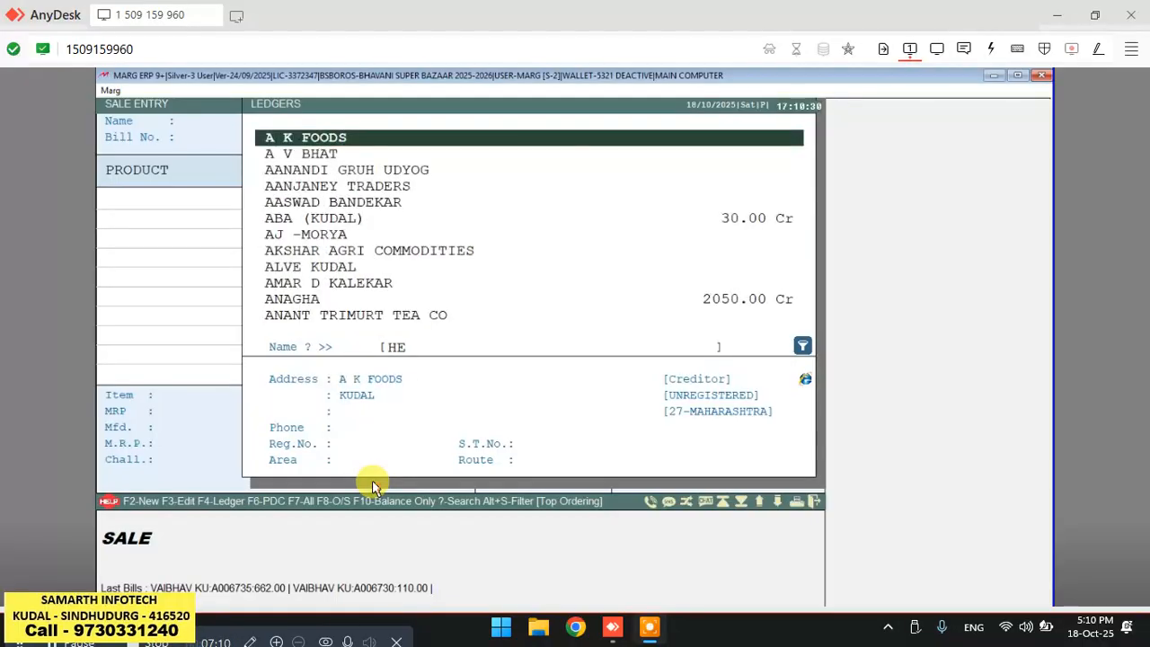
pyautogui.press('pageup')
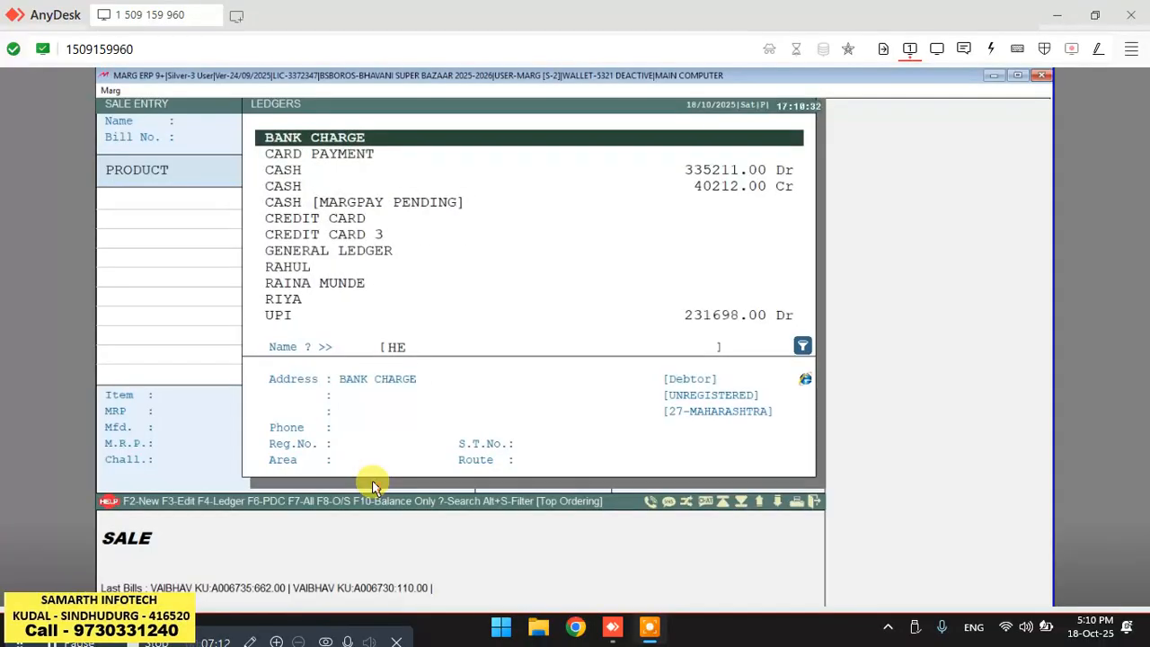
pyautogui.press('BackSpace')
pyautogui.press('BackSpace')
pyautogui.press('F2')
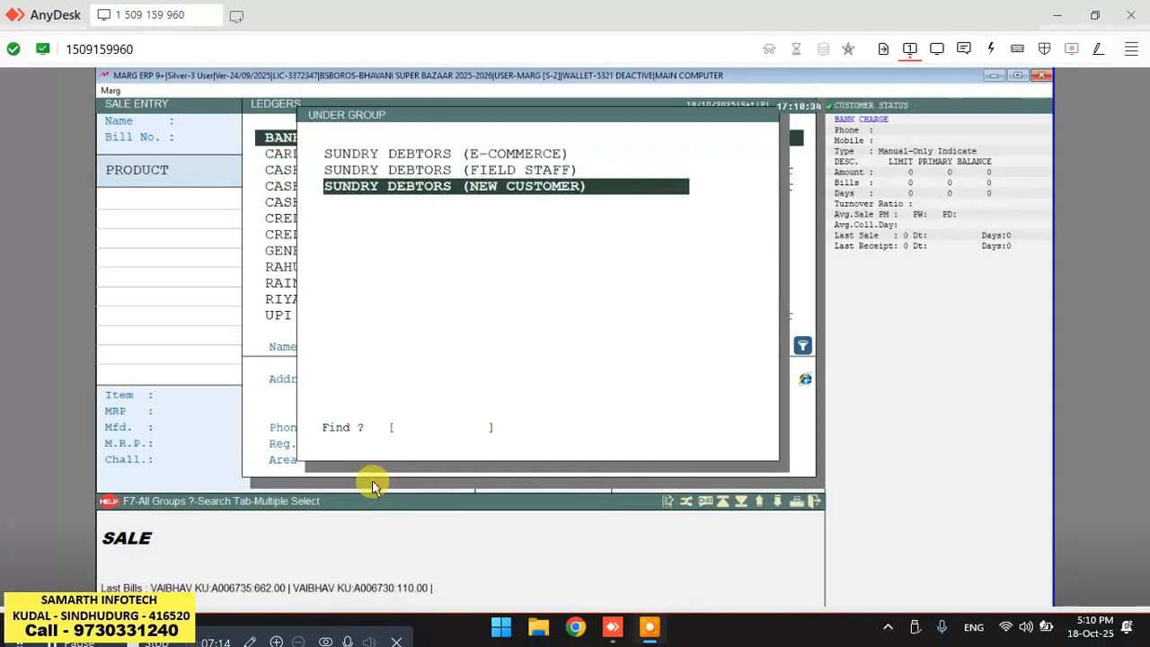
pyautogui.press('Return')
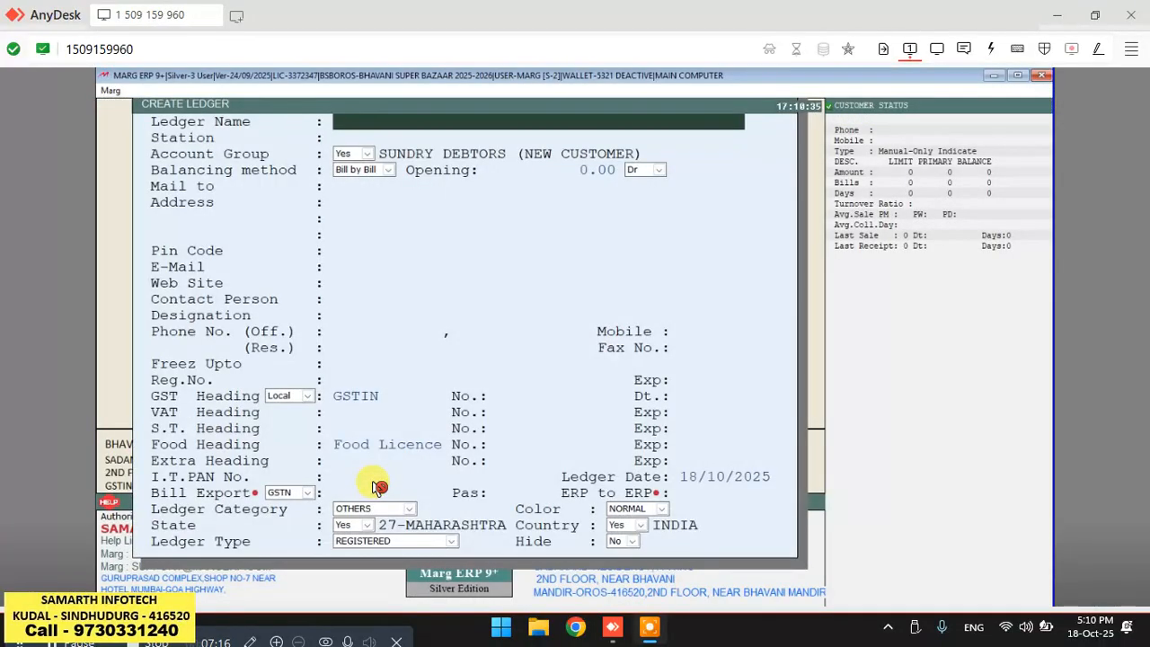
# Enter the customer's full name, with the title MRS, as the new ledger's name.
pyautogui.write('MS SE')
pyautogui.press('BackSpace')
pyautogui.press('BackSpace')
pyautogui.press('BackSpace')
pyautogui.press('BackSpace')
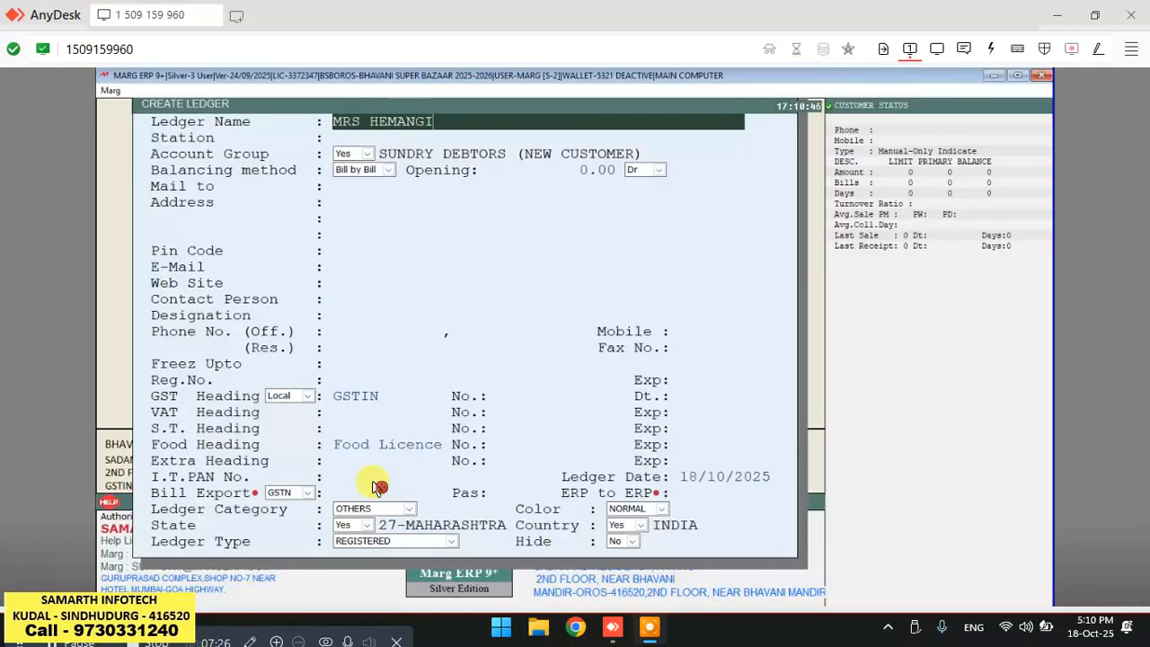
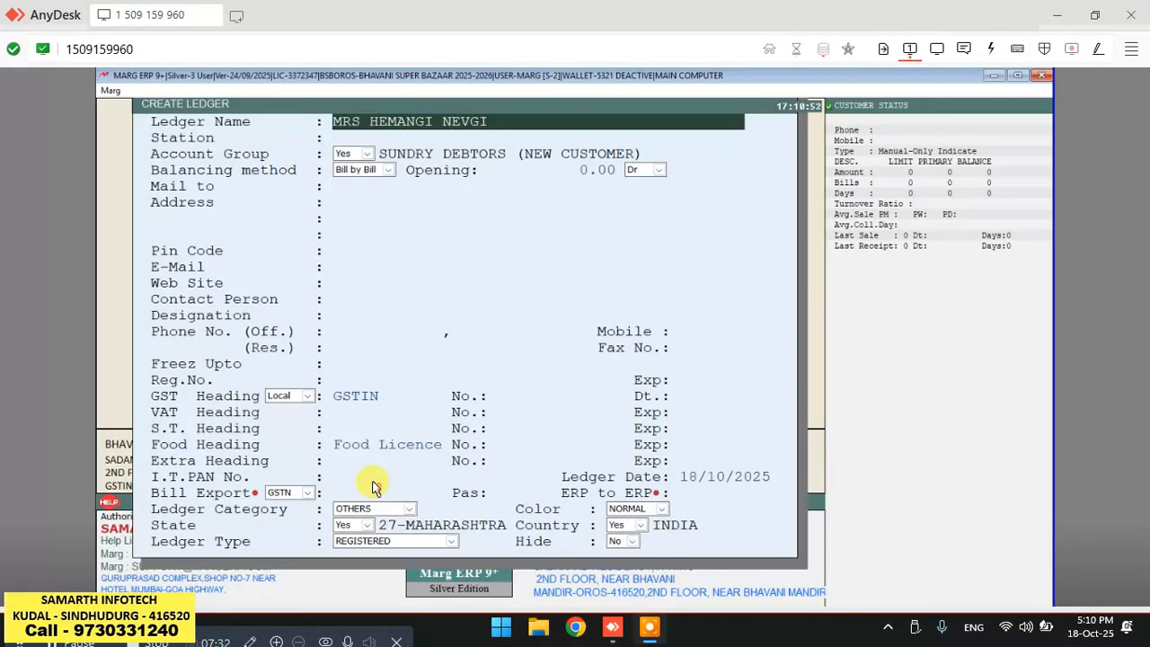
pyautogui.press('Return')
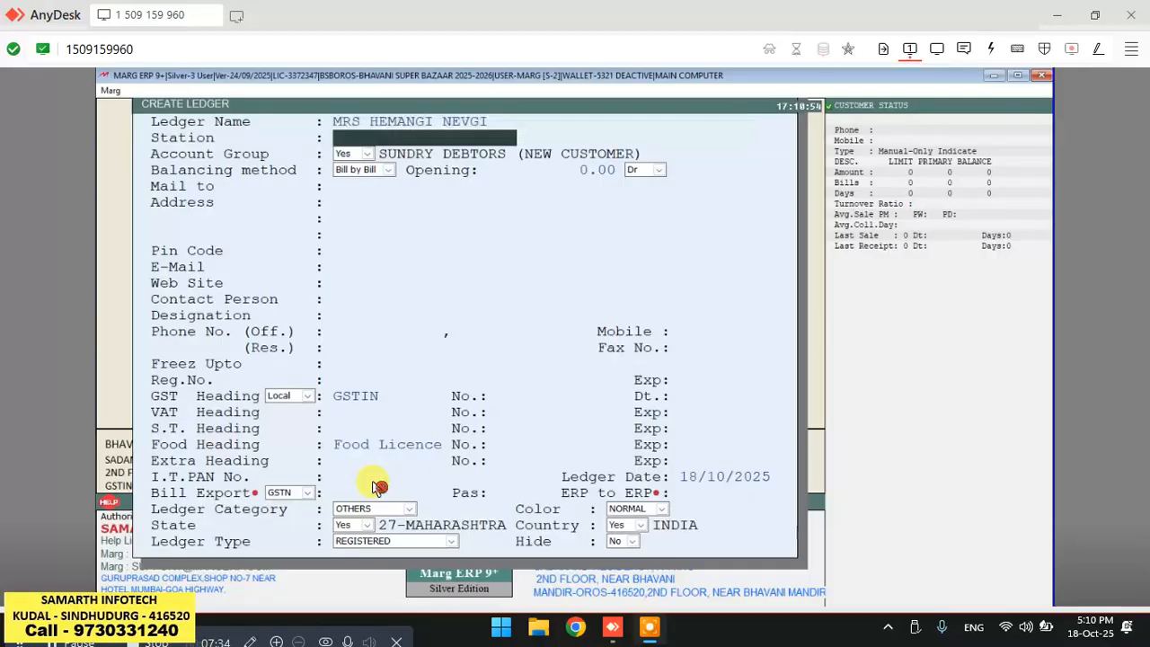
# Fill in the customer's town as both the station and the first address line.
pyautogui.write('KUDAL')
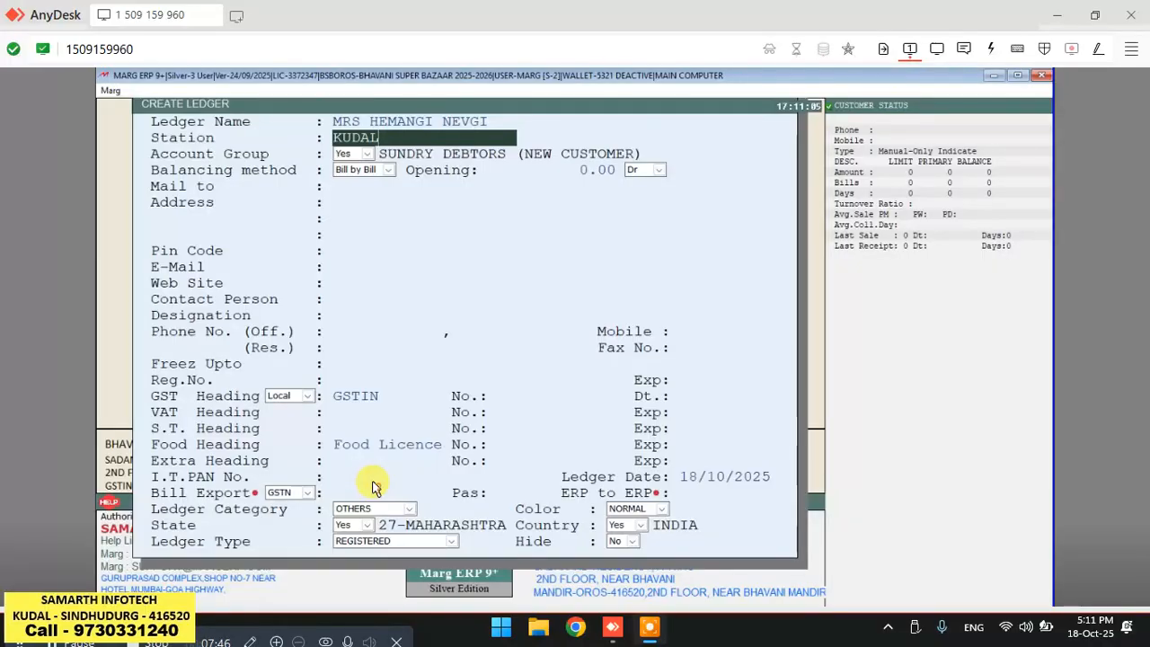
pyautogui.press('Return')
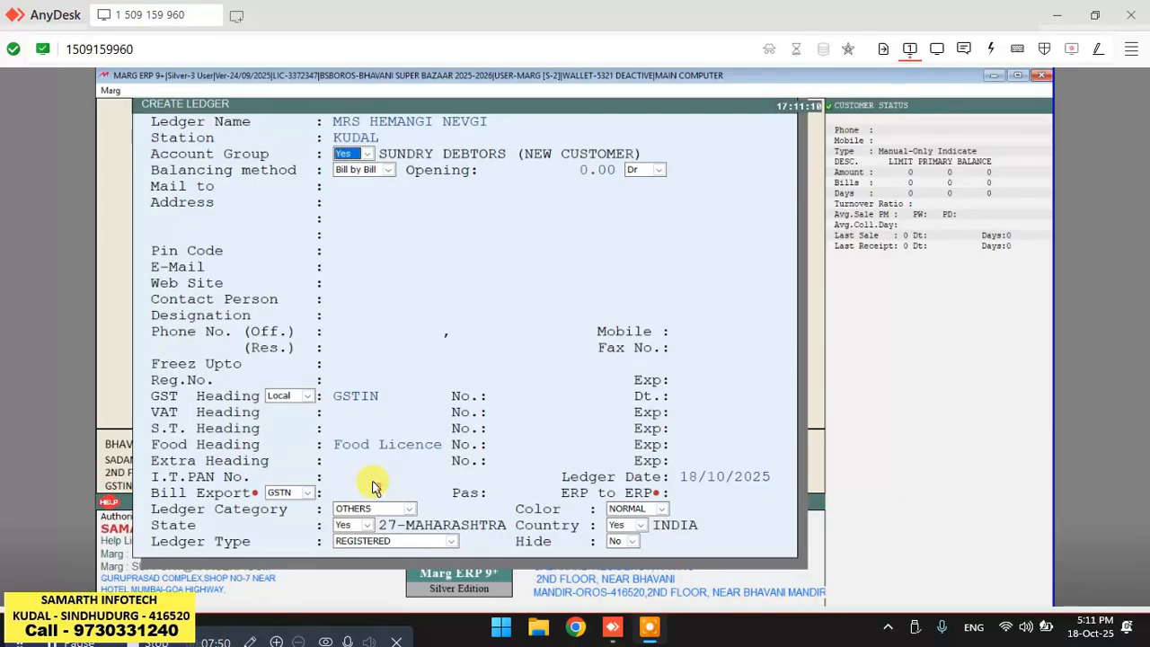
pyautogui.press('Return')
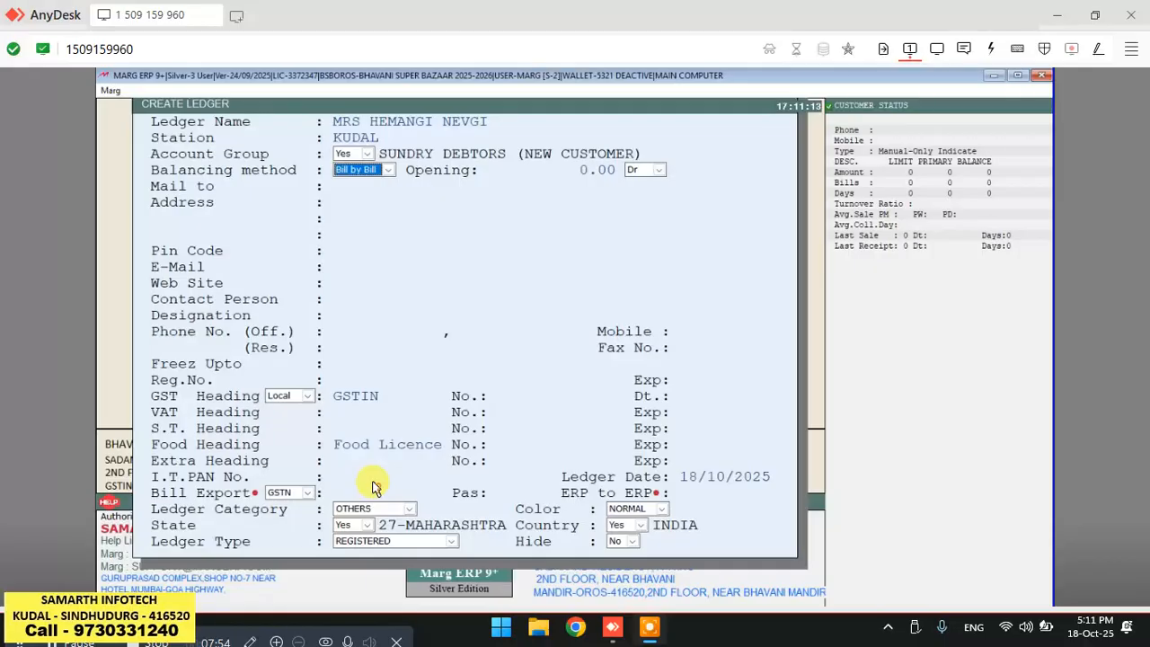
pyautogui.press('Return')
pyautogui.press('Return')
pyautogui.press('Return')
pyautogui.press('Return')
pyautogui.press('Return')
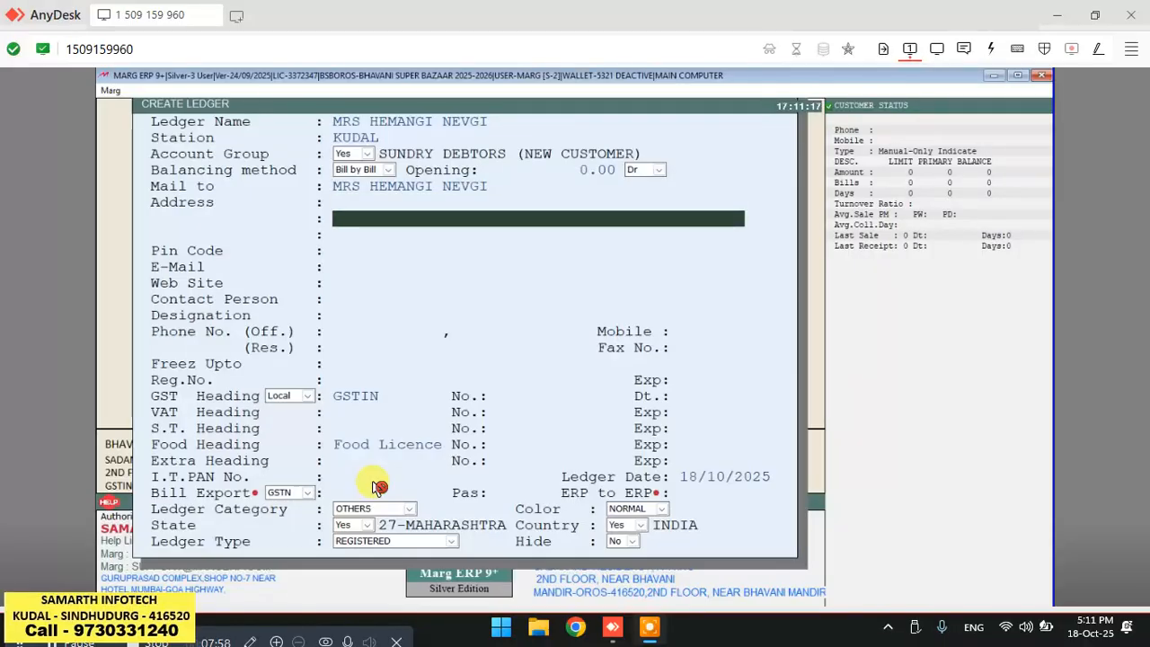
pyautogui.press('Up')
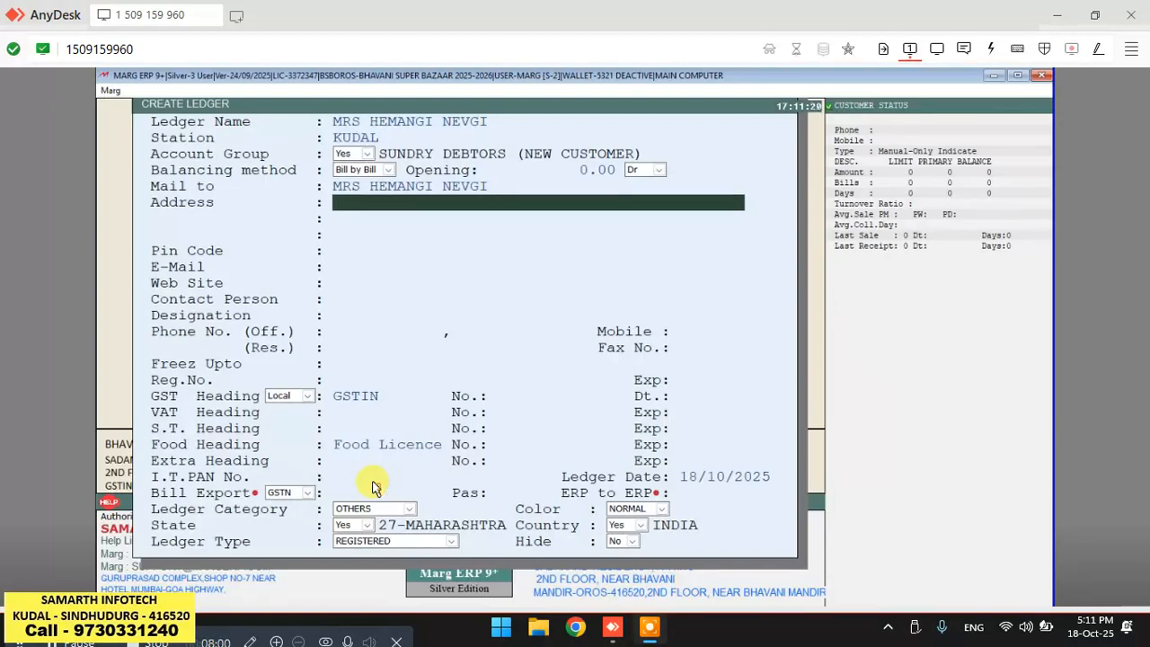
pyautogui.write('KUDAL')
pyautogui.press('Return')
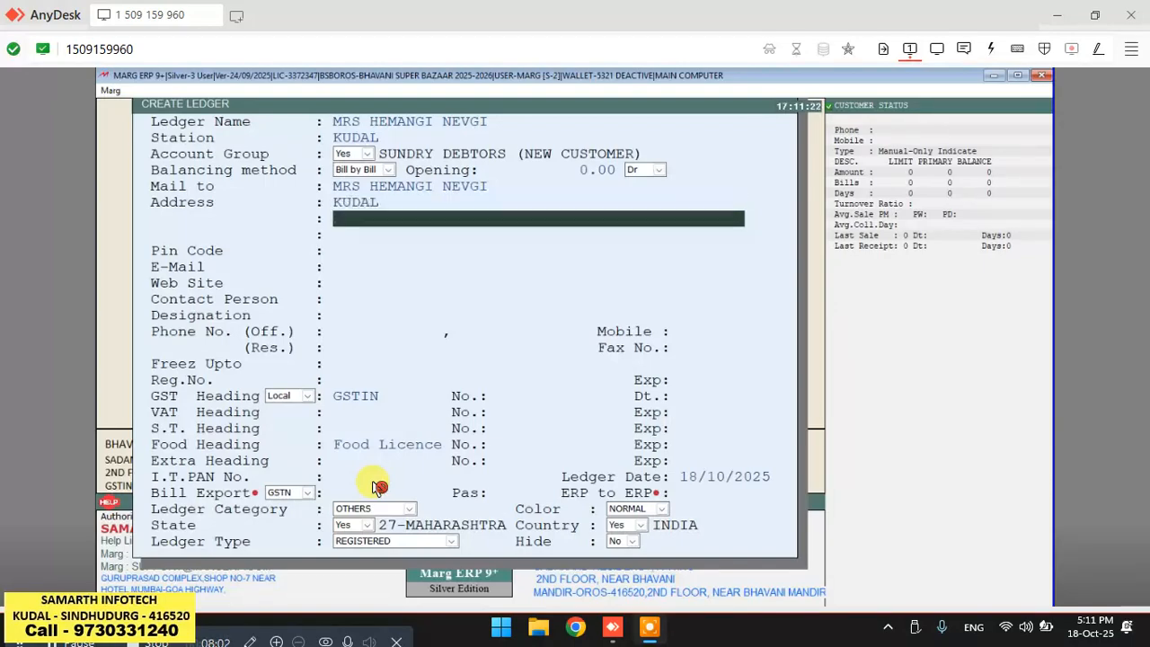
# Enter the customer's mobile number in the ledger.
pyautogui.press('Return')
pyautogui.press('Return')
pyautogui.press('Return')
pyautogui.press('Return')
pyautogui.press('Return')
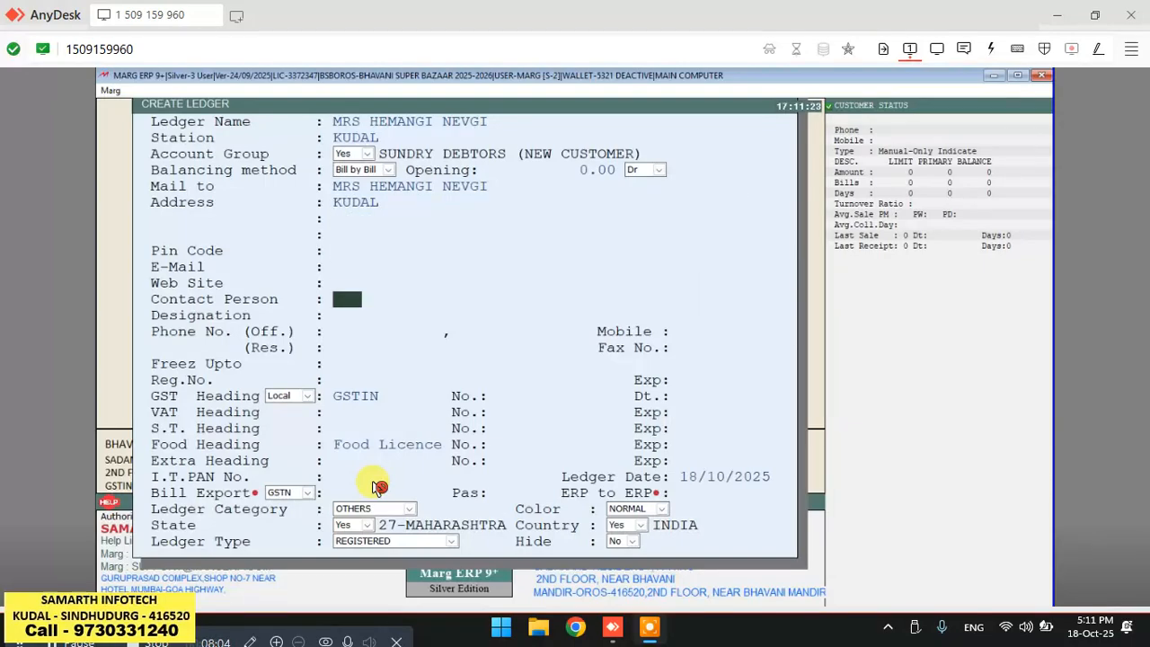
pyautogui.press('Return')
pyautogui.press('Return')
pyautogui.press('Return')
pyautogui.press('Return')
pyautogui.press('Return')
pyautogui.press('Return')
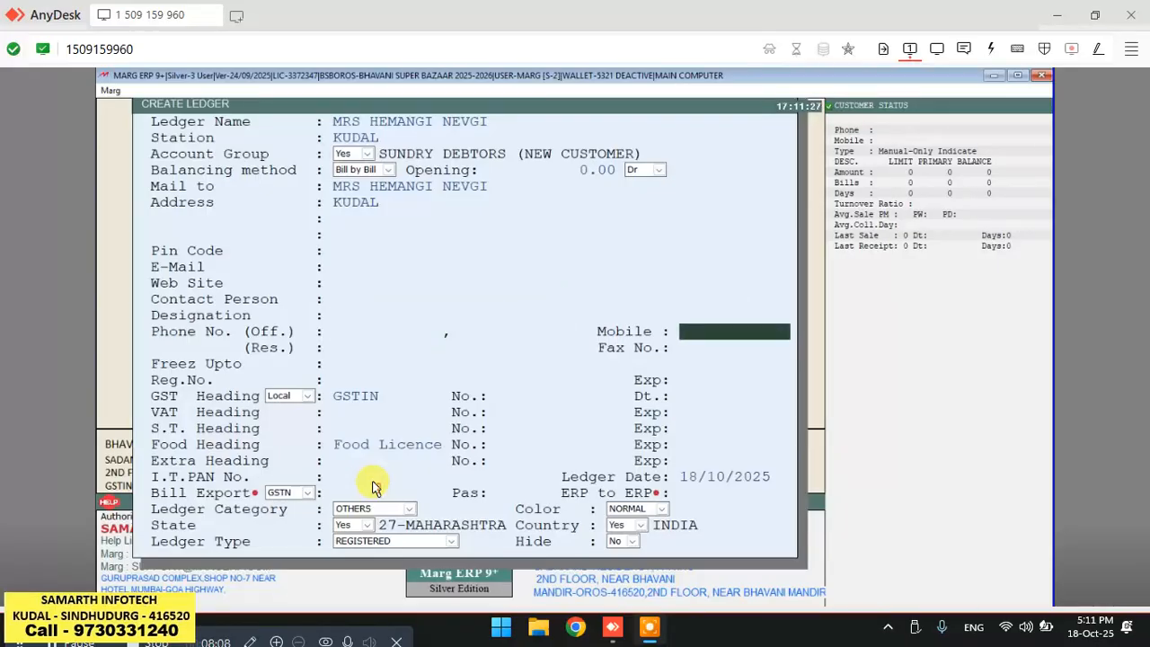
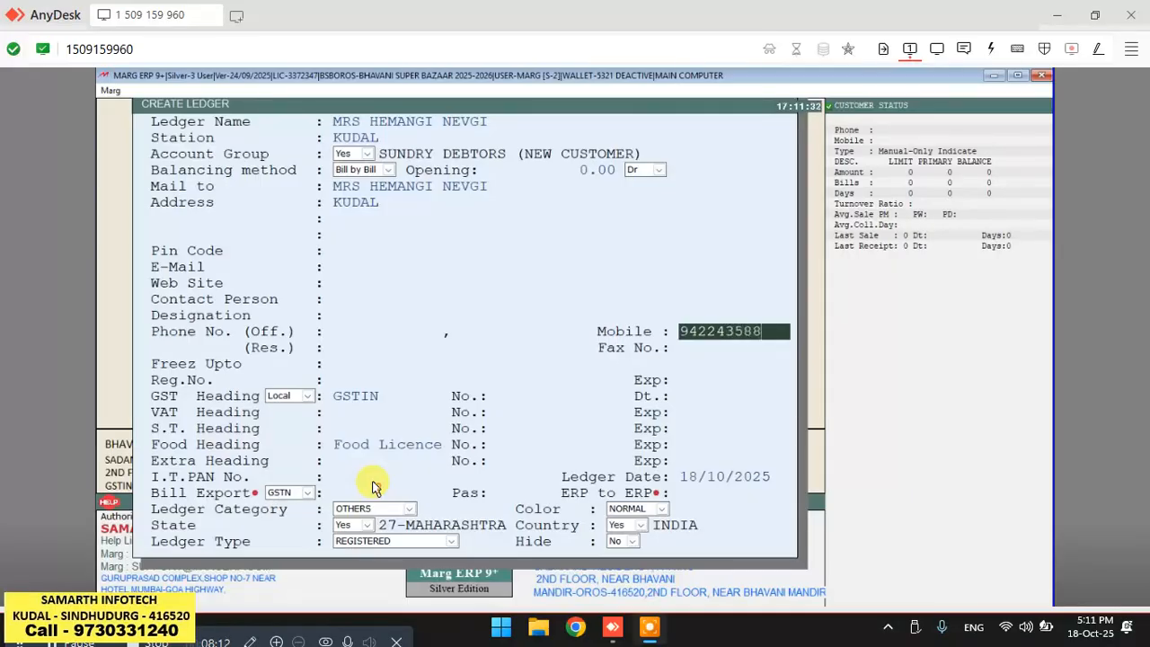
pyautogui.press('Return')
pyautogui.press('Return')
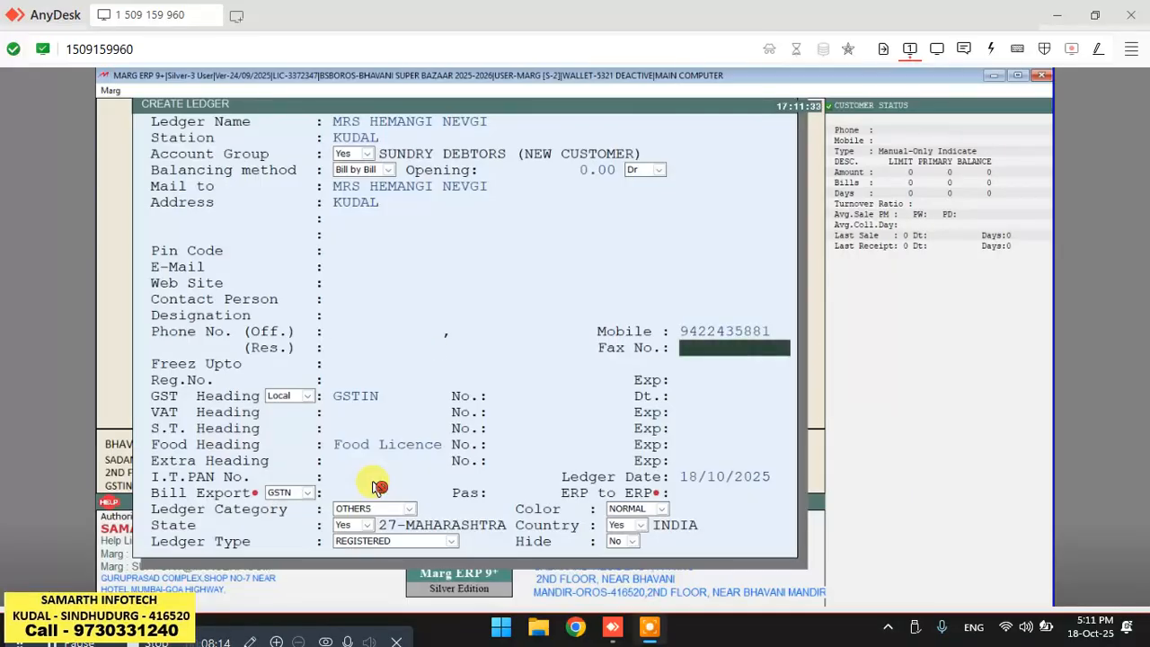
# Fill in the customer's registration number and save the new ledger.
pyautogui.press('Return')
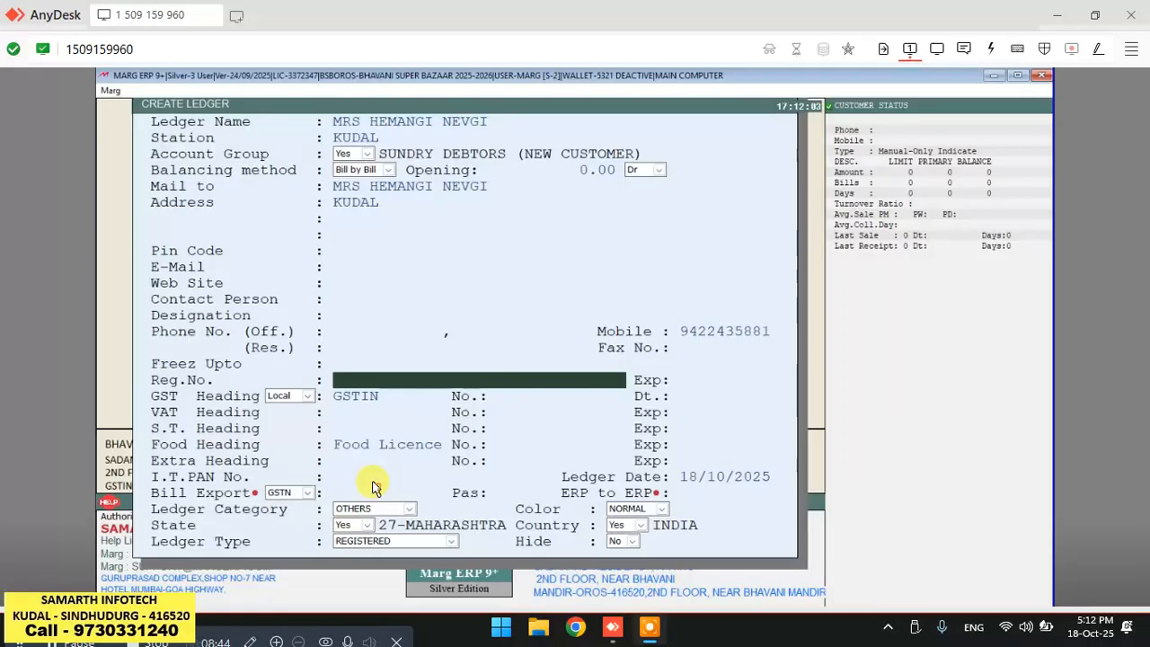
pyautogui.write('BSB')
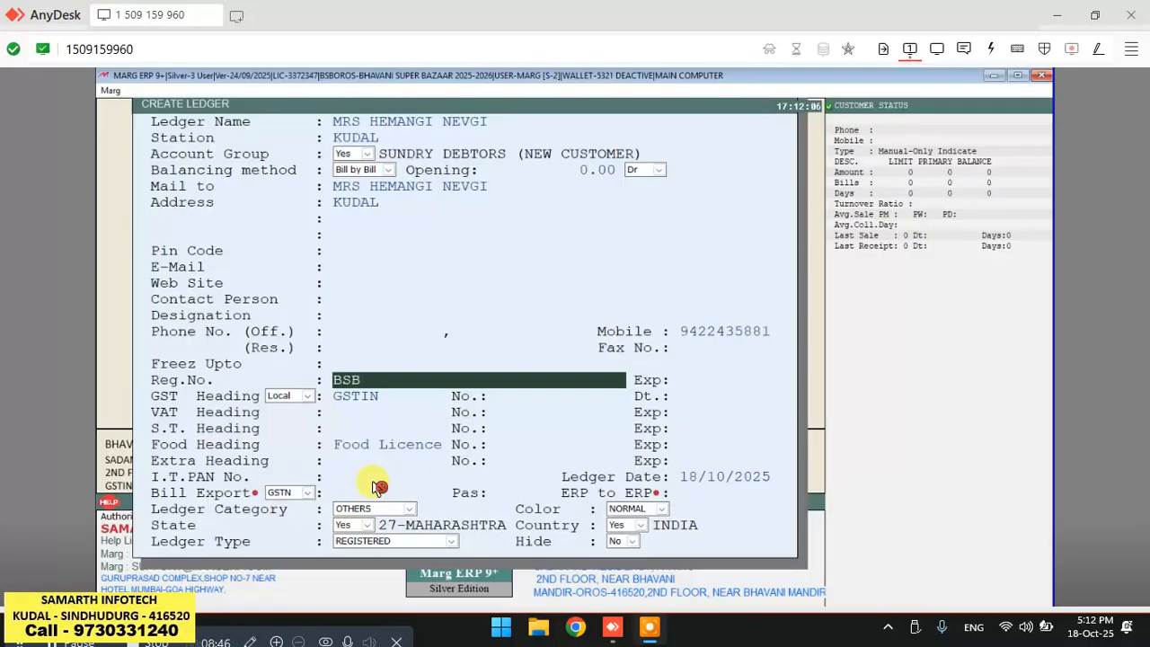
pyautogui.write('M1051')
pyautogui.press('Return')
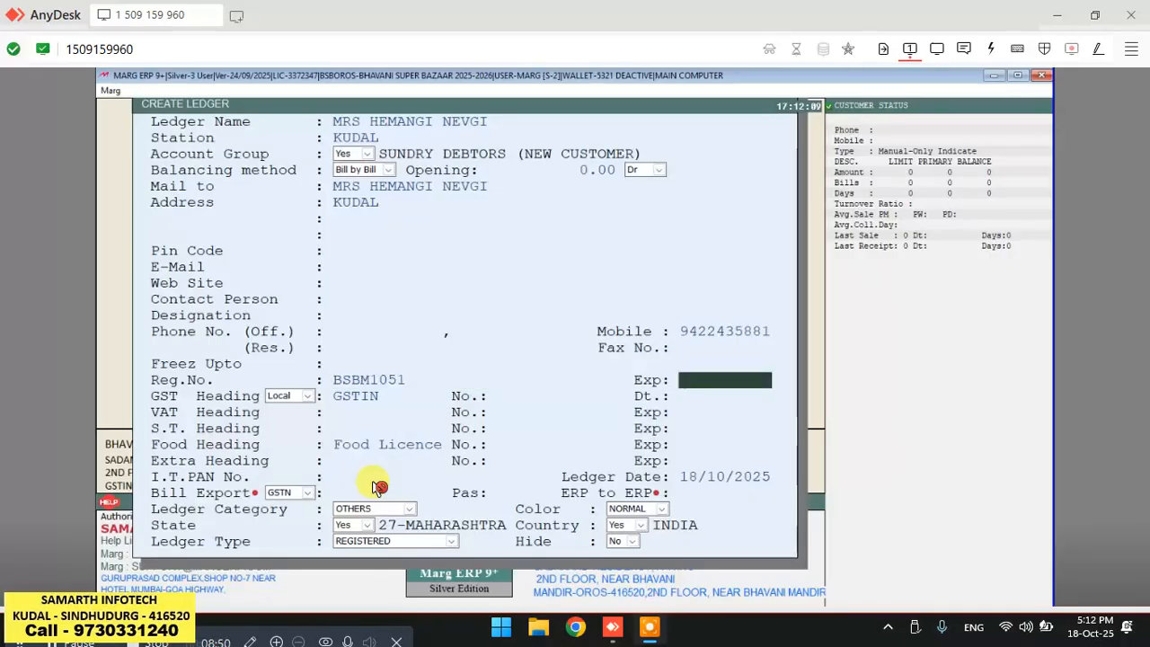
pyautogui.hotkey('ctrl', 'w')
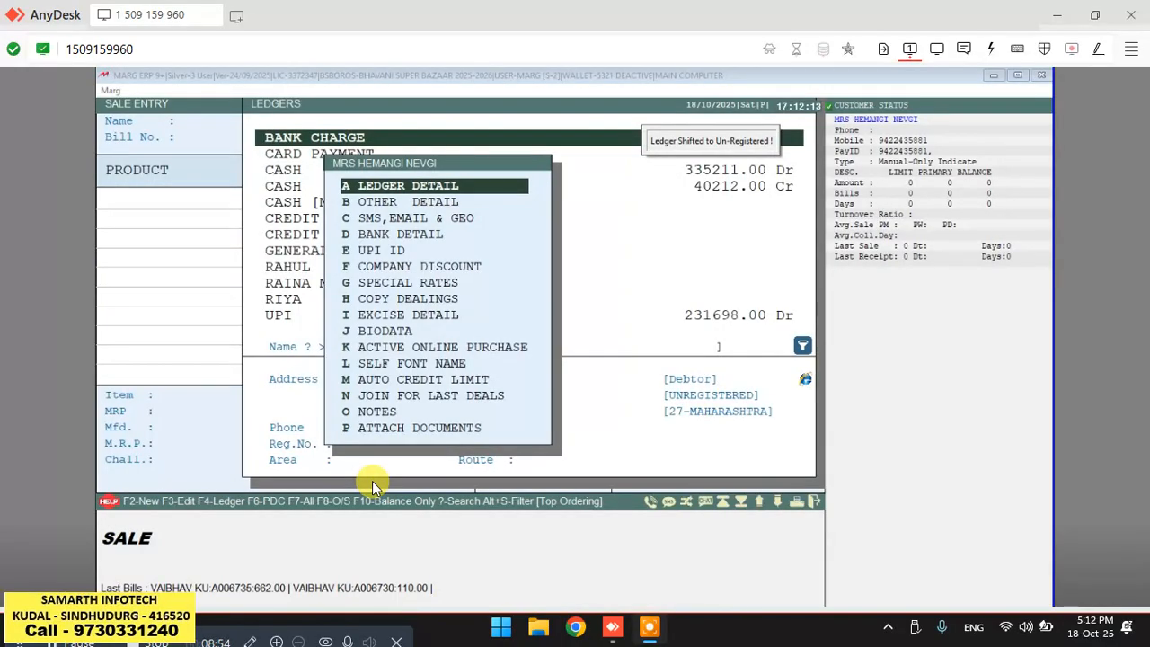
pyautogui.press('Escape')
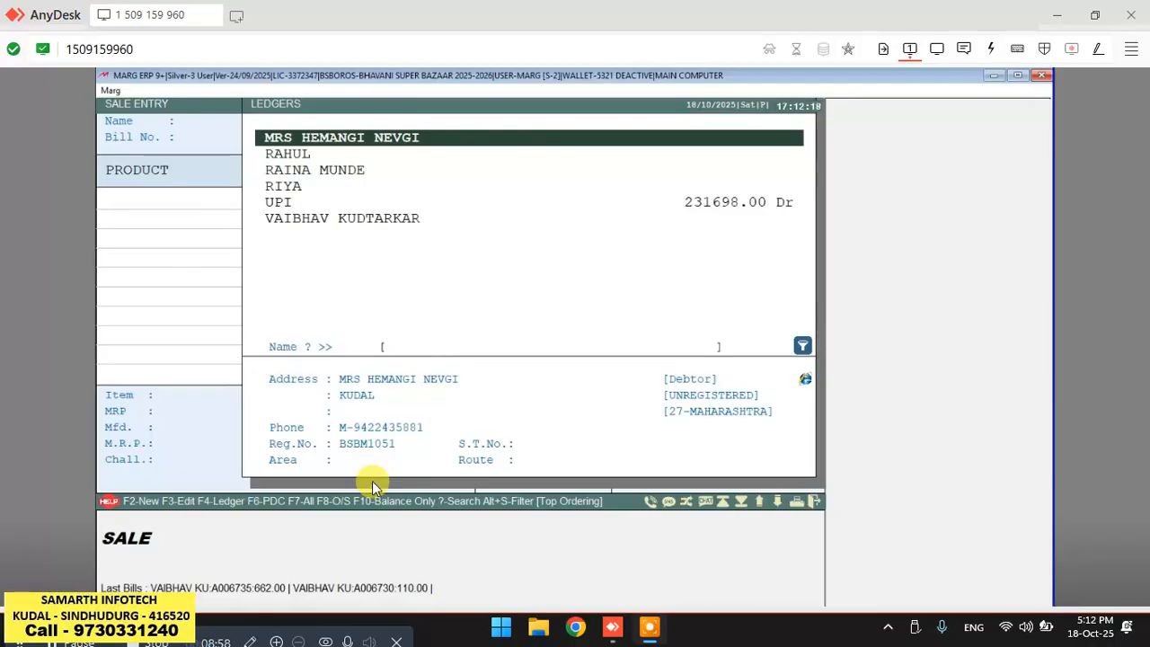
# Edit the new customer's other details to set a 5% bill discount.
pyautogui.press('F3')
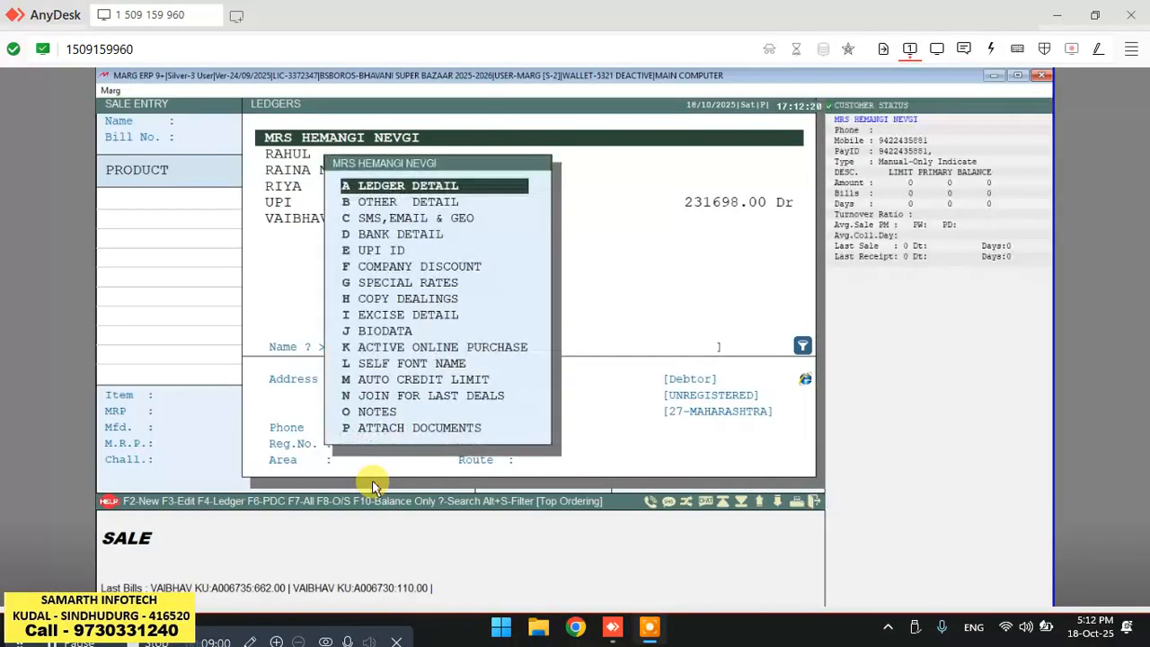
pyautogui.press('Down')
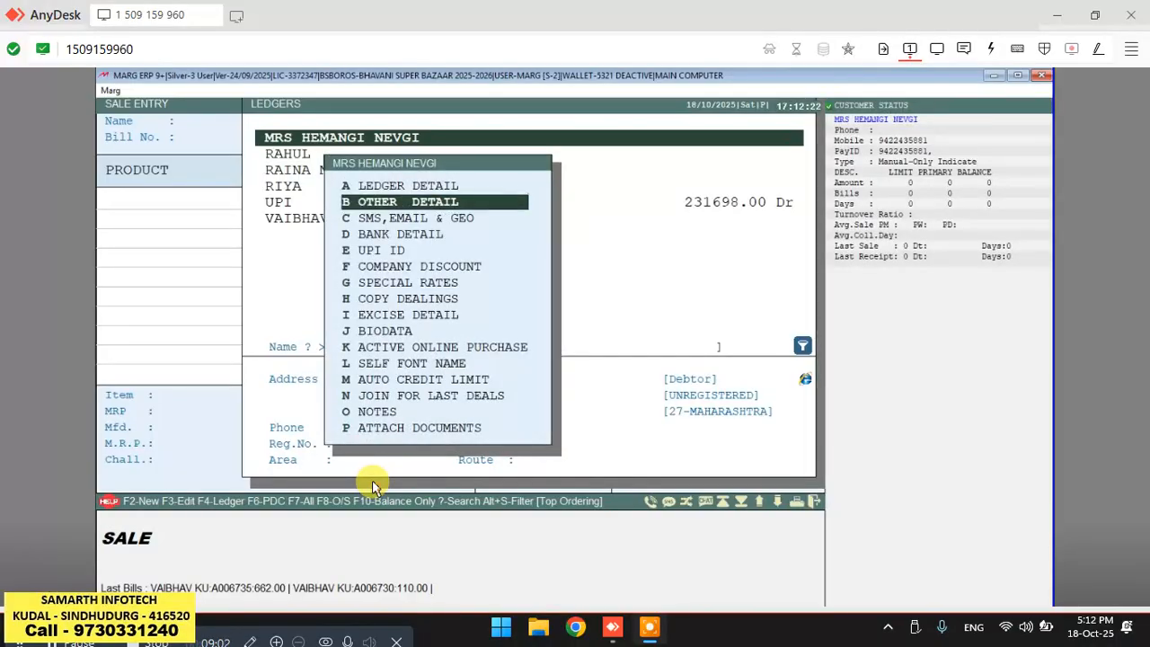
pyautogui.press('Return')
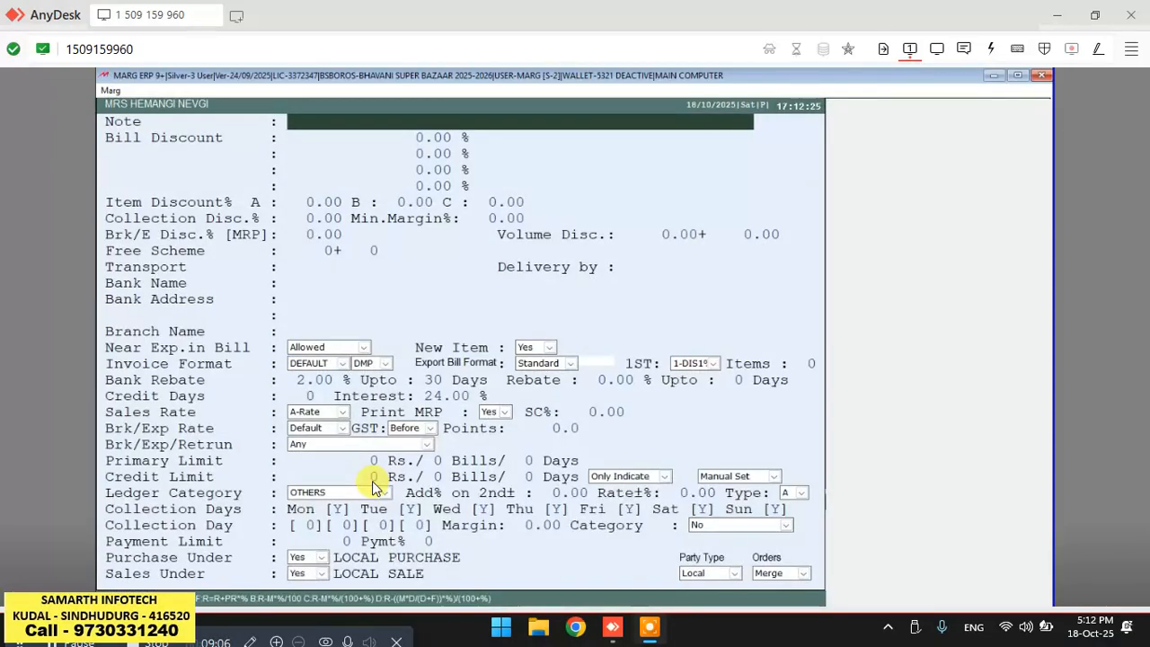
pyautogui.press('Return')
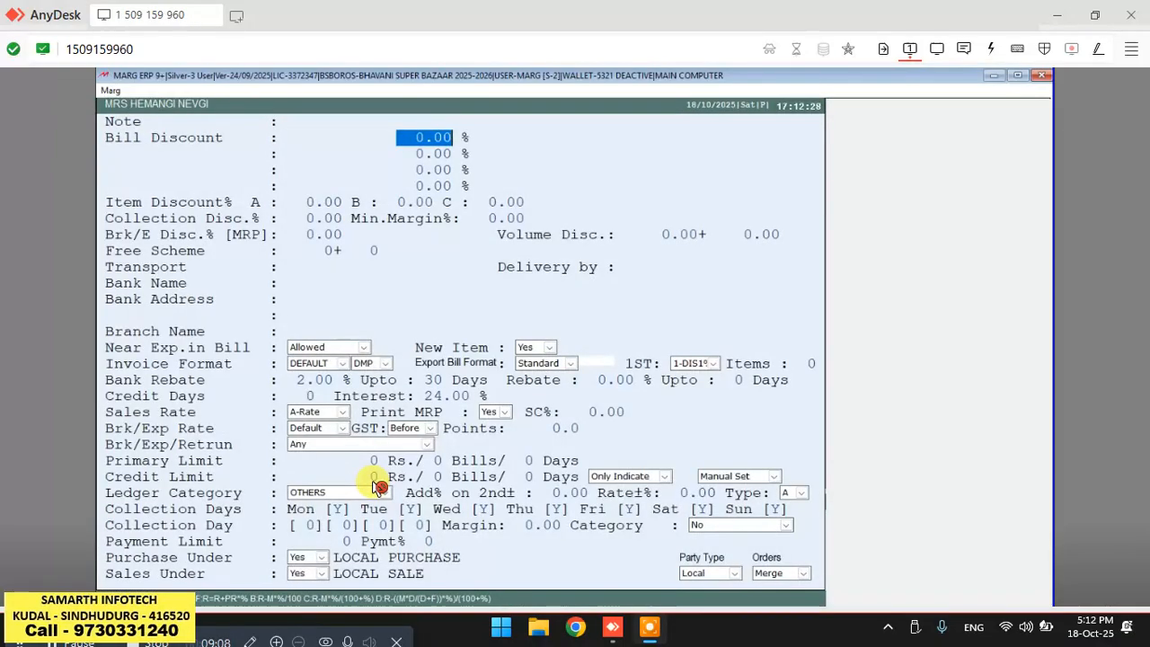
pyautogui.write('5 .')
pyautogui.press('Return')
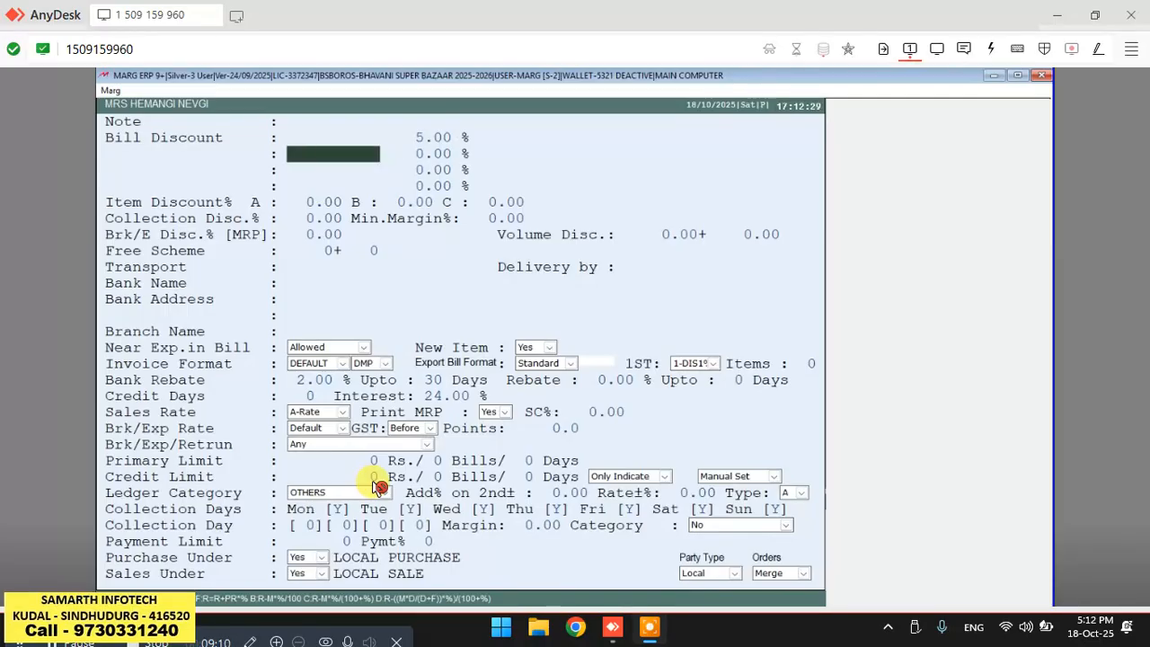
pyautogui.press('Escape')
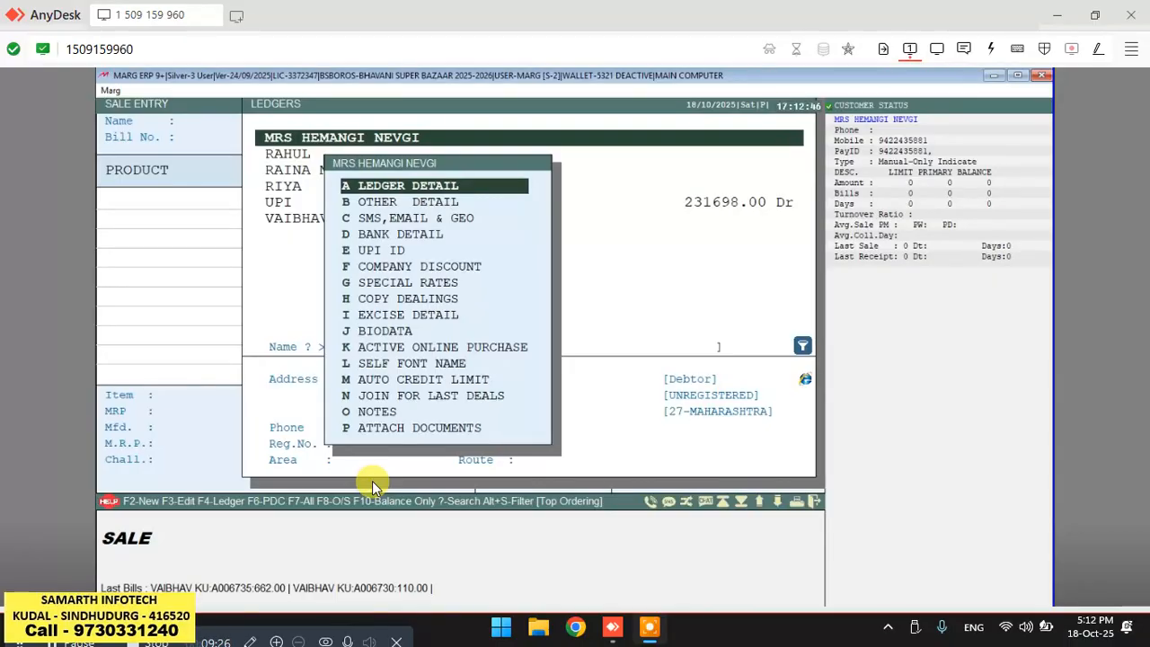
pyautogui.click(376, 486)
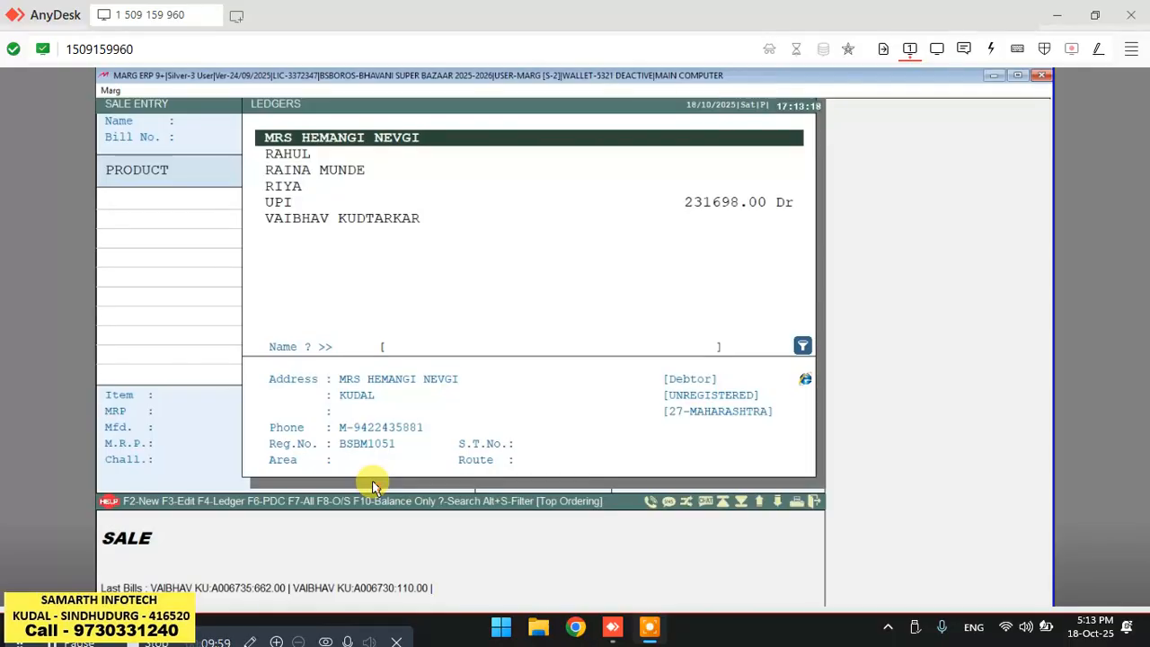
# Pick the new customer for the sale bill, then exit the bill without adding products.
pyautogui.press('Return')
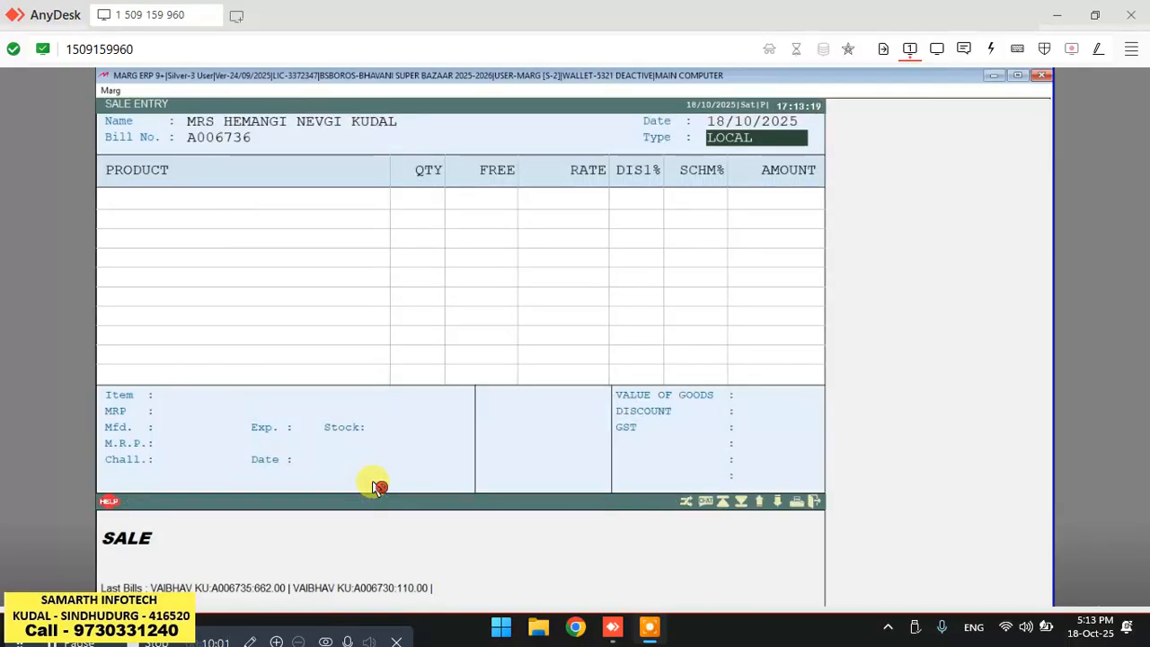
pyautogui.press('Return')
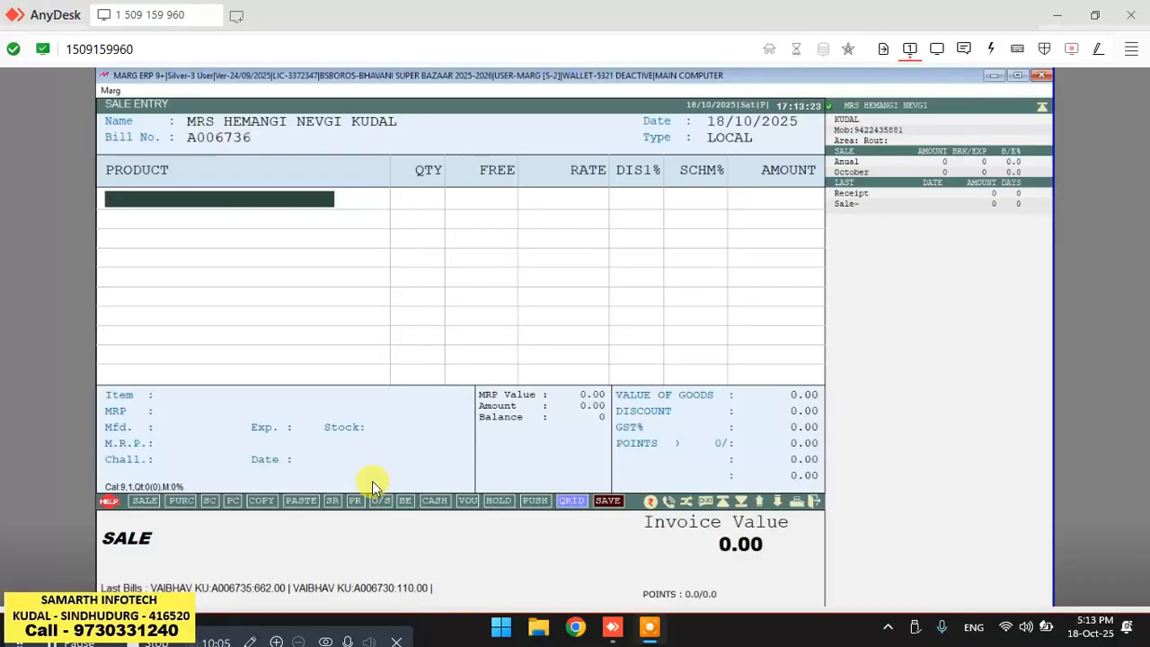
pyautogui.press('Escape')
pyautogui.press('Escape')
pyautogui.press('Escape')
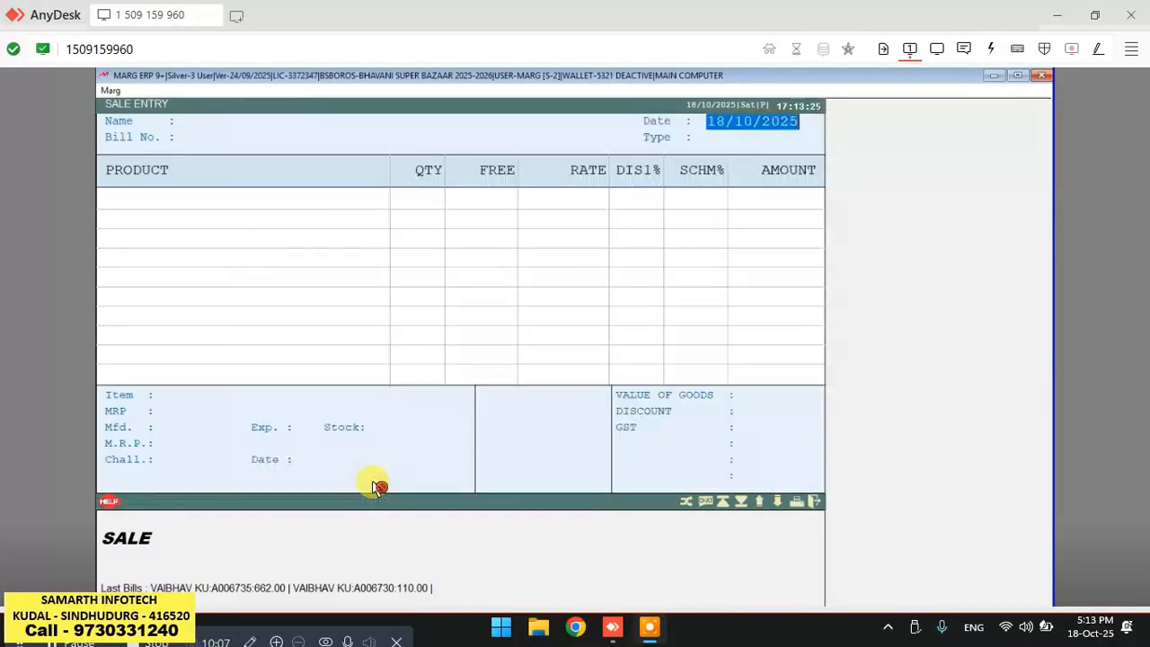
# Open a new wholesale bill and bring up its party ledger list.
pyautogui.press('Down')
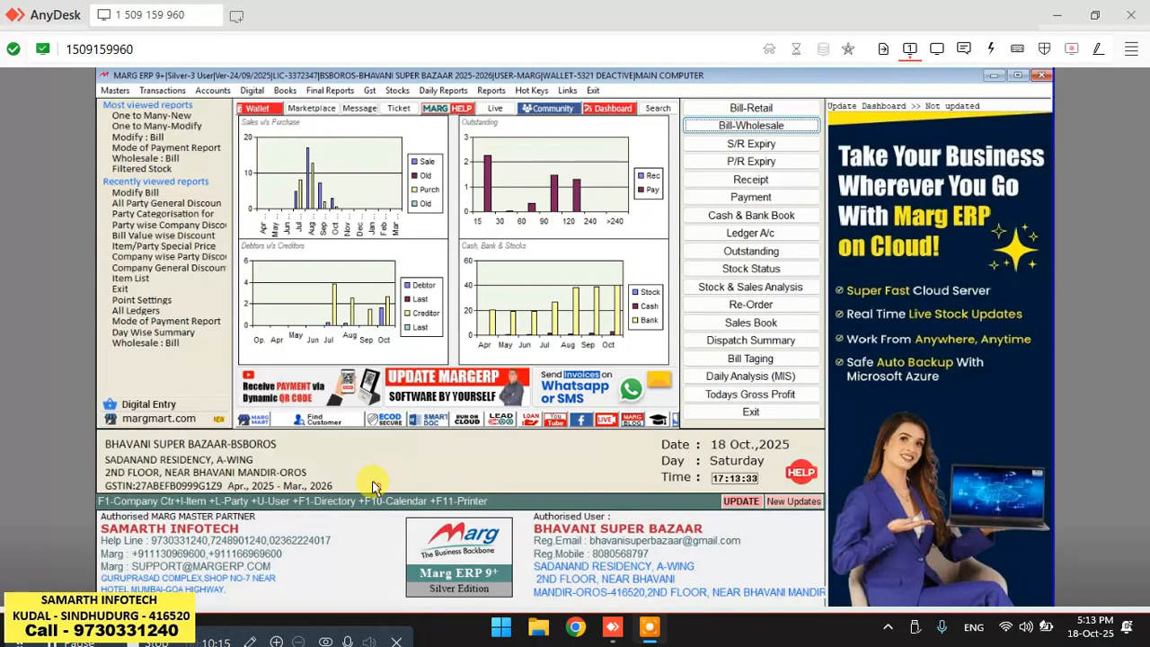
pyautogui.press('Return')
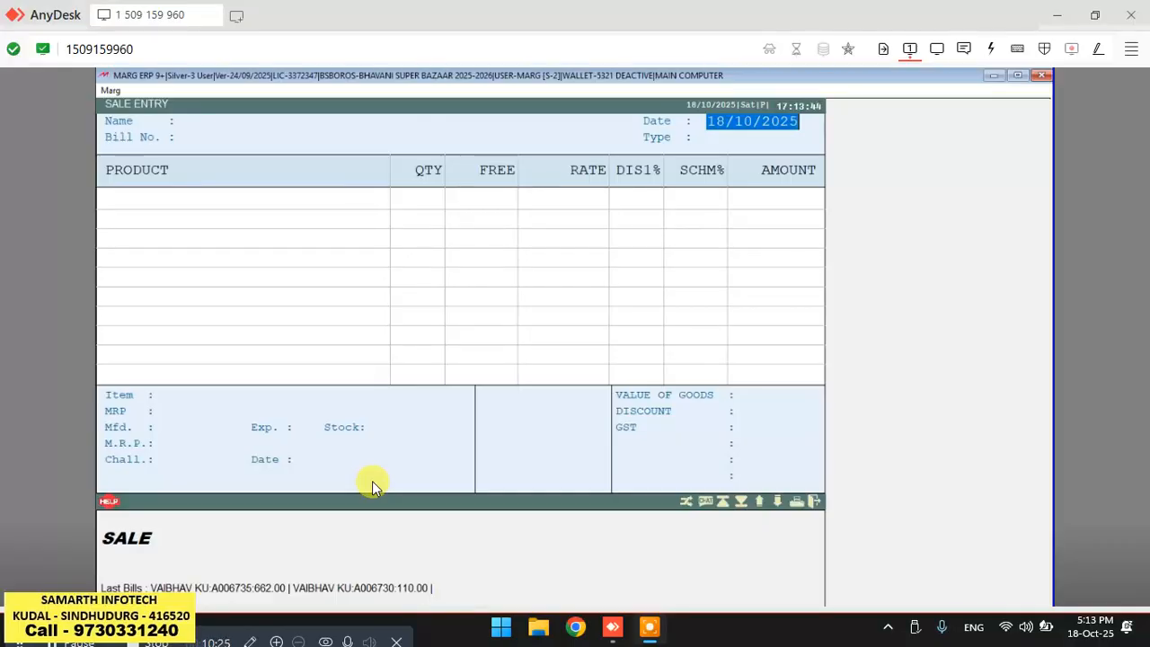
pyautogui.press('Return')
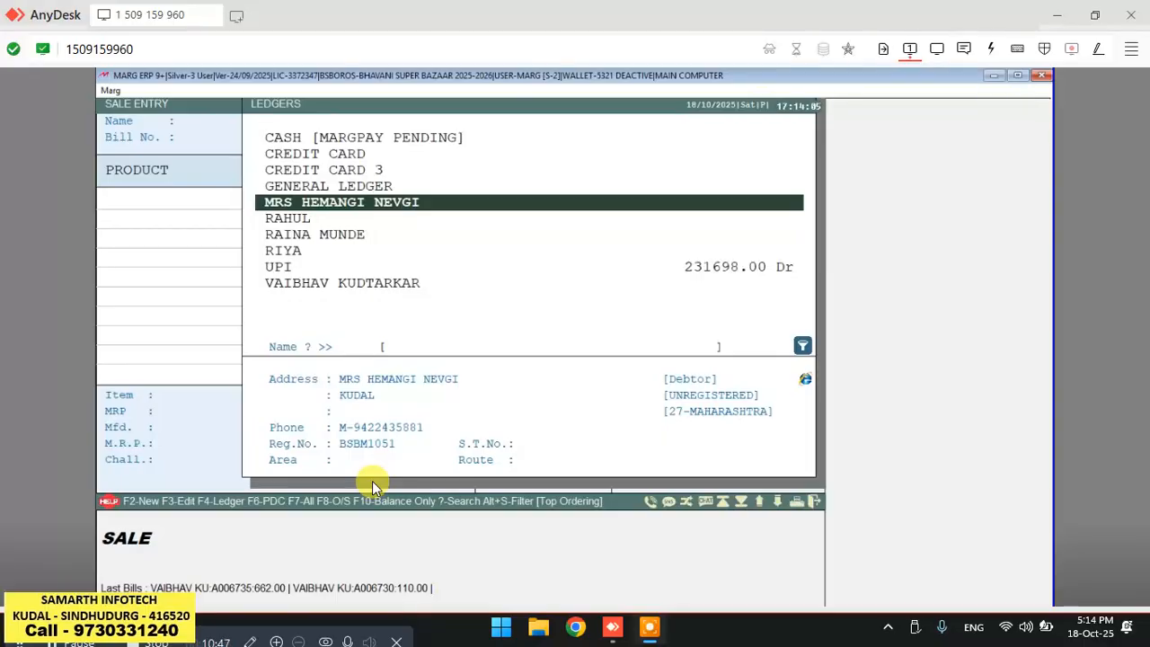
# Search the party ledger list by the customer's registration number and filter it to that customer.
pyautogui.press('?')
pyautogui.press('Return')
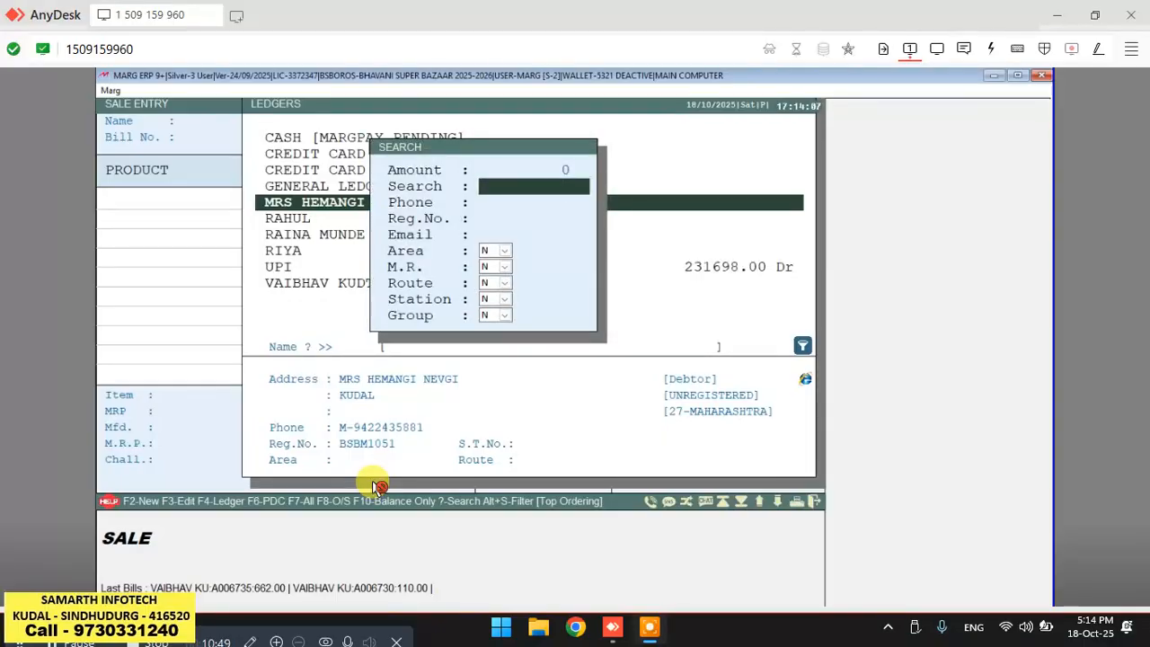
pyautogui.press('Return')
pyautogui.press('Return')
pyautogui.write('BSBM')
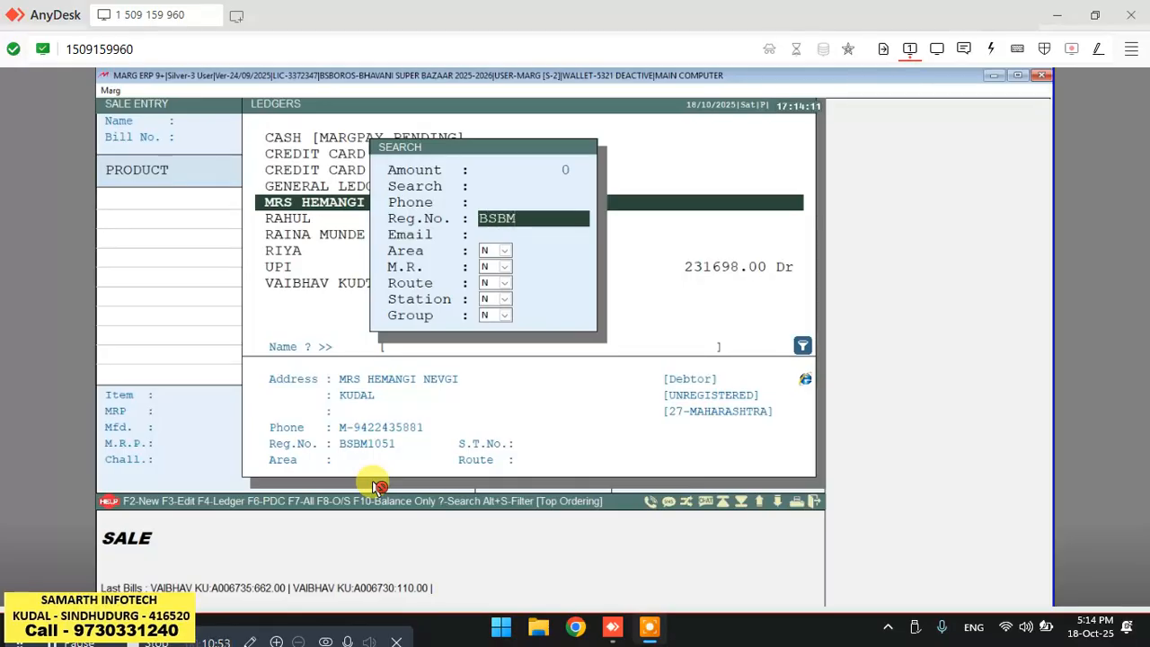
pyautogui.write('1051')
pyautogui.press('Return')
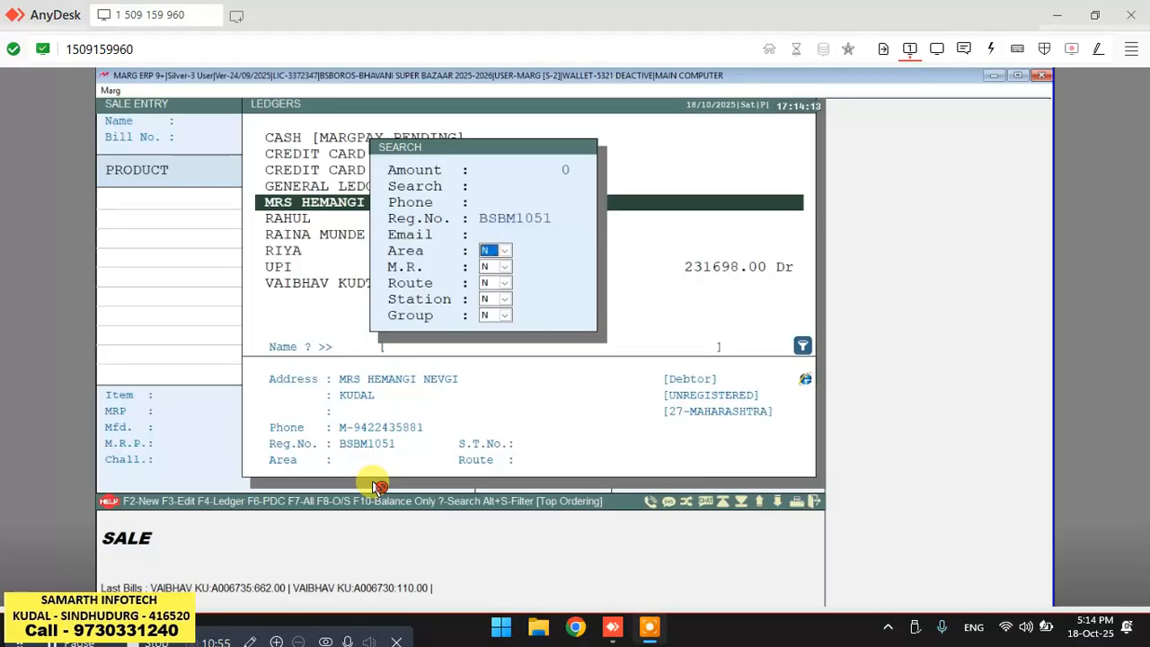
pyautogui.press('Return')
pyautogui.press('Return')
pyautogui.press('Return')
pyautogui.press('Return')
pyautogui.press('Return')
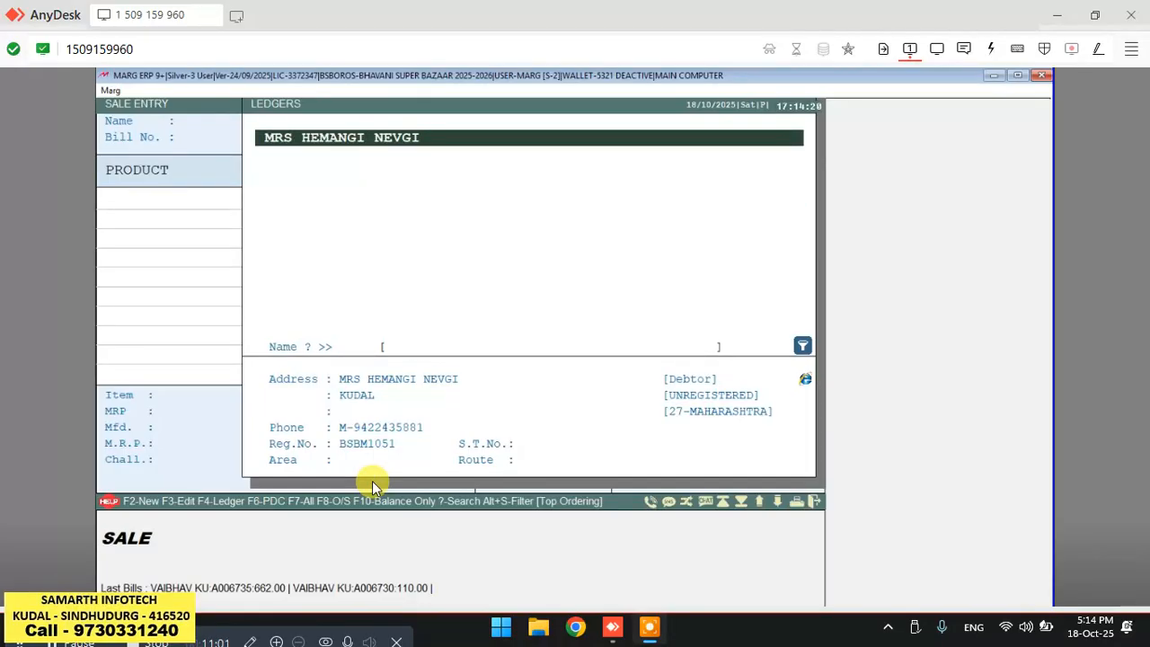
# Search the ledger list again by a different registration number.
pyautogui.press('?')
pyautogui.press('Return')
pyautogui.press('Return')
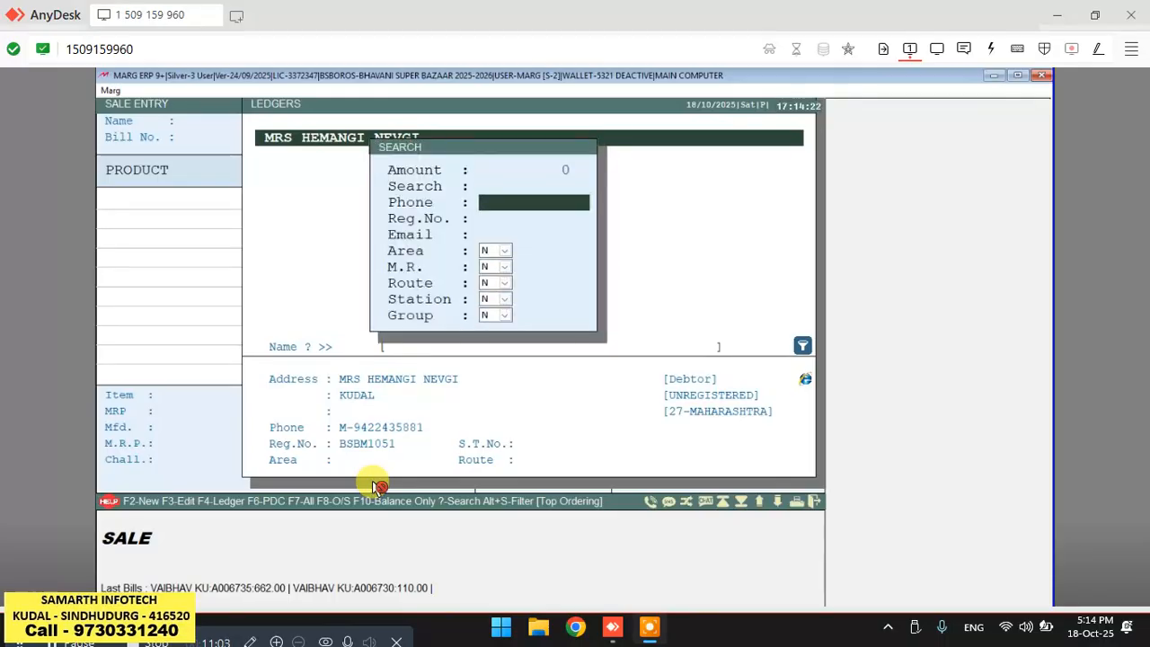
pyautogui.press('Return')
pyautogui.write('BSBM')
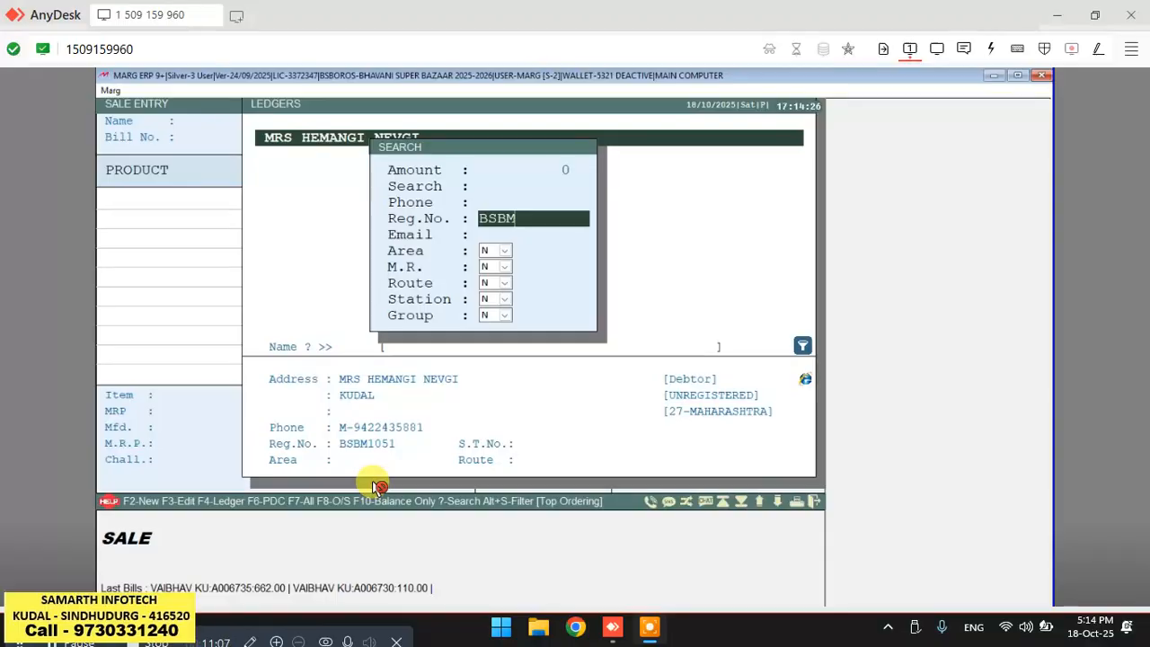
pyautogui.write('111')
pyautogui.press('Return')
pyautogui.press('Return')
pyautogui.press('Return')
pyautogui.press('Return')
pyautogui.press('Return')
pyautogui.press('Return')
pyautogui.press('Return')
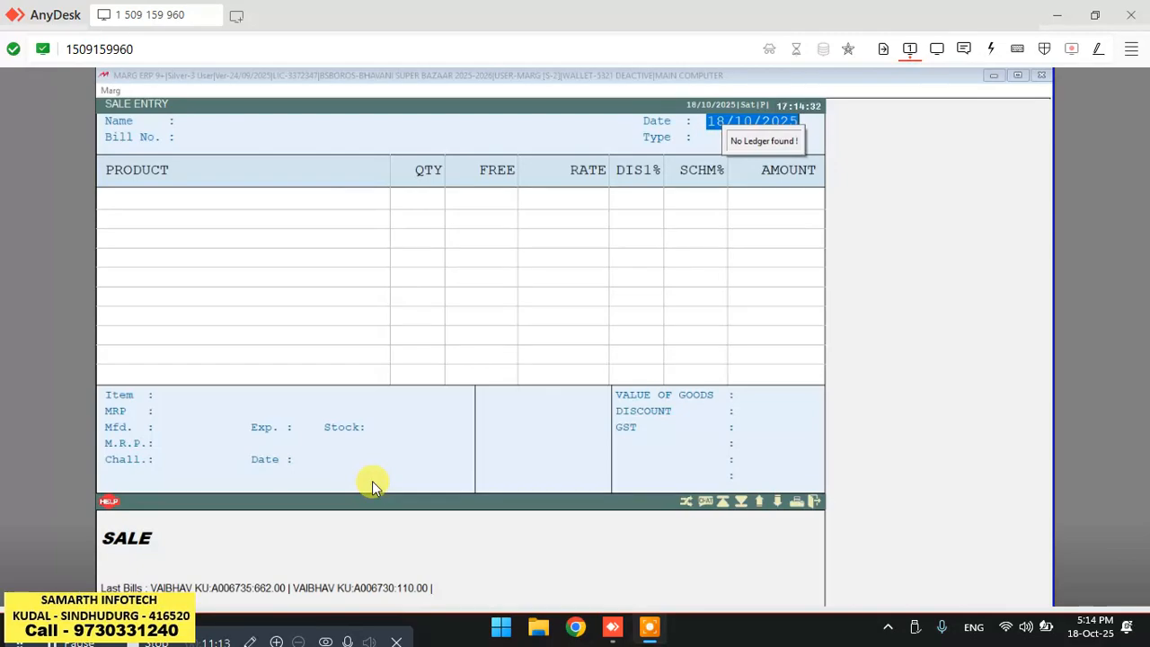
pyautogui.click(373, 486)
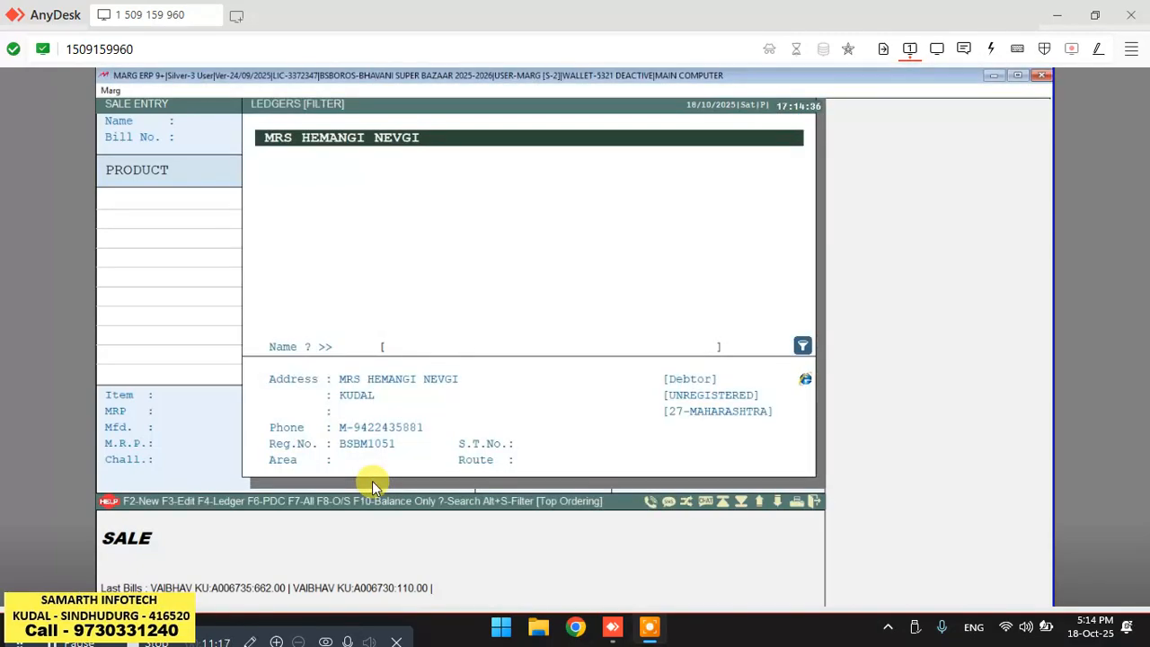
pyautogui.click(377, 486)
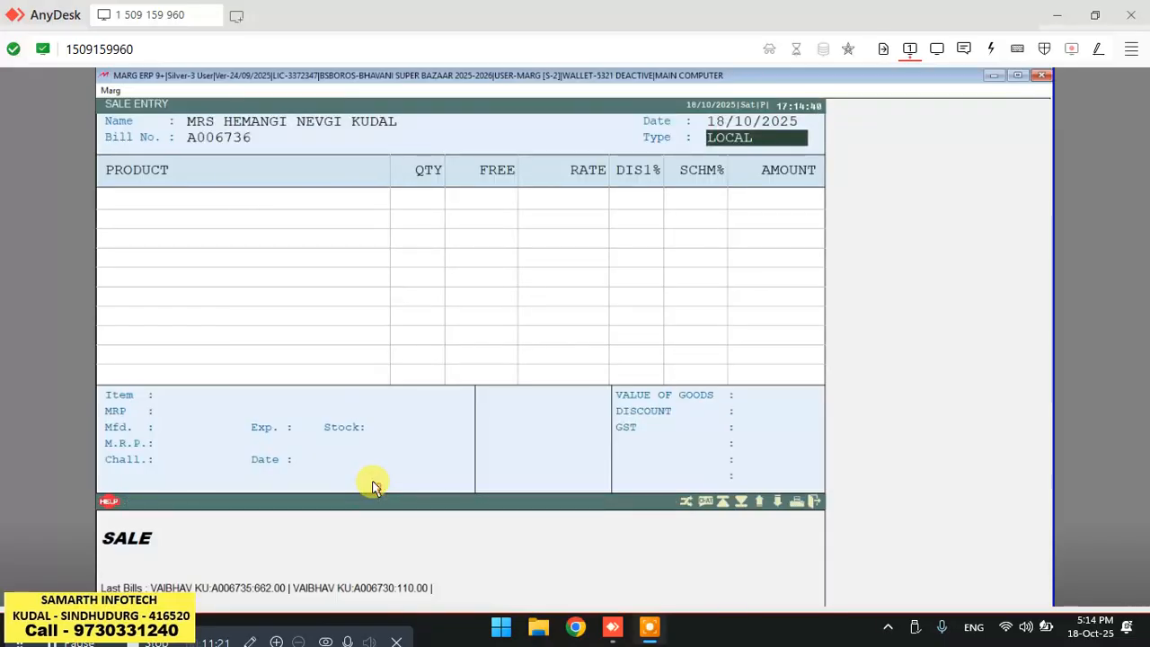
pyautogui.click(376, 486)
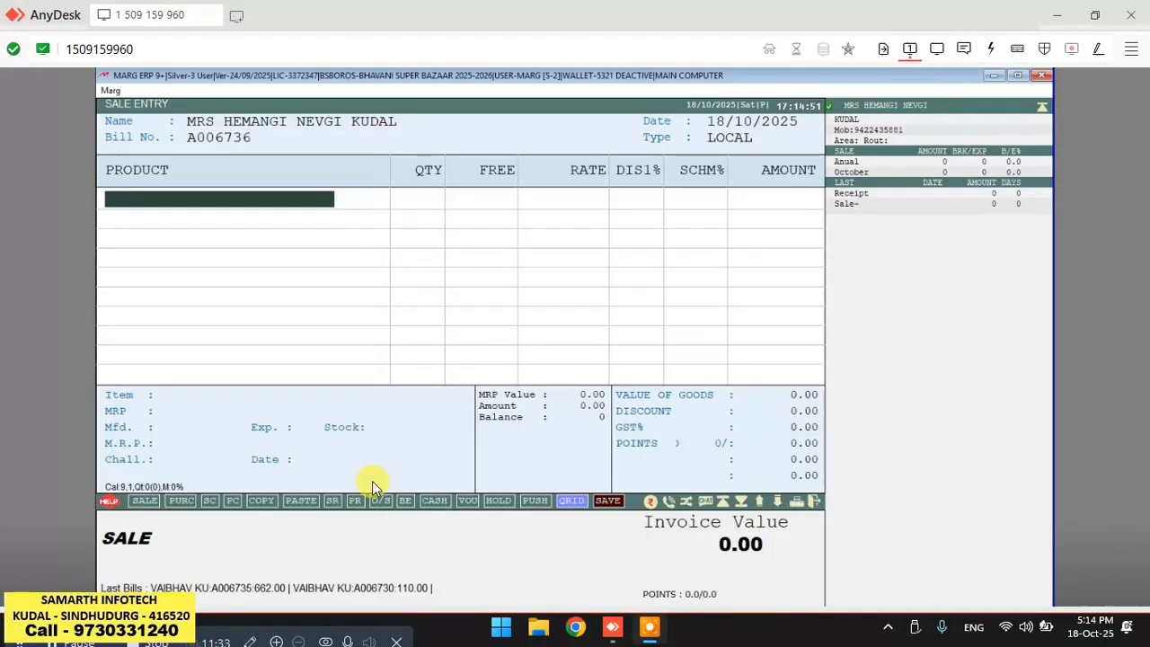
# Find and add SAMARTH ATTA 5KG to the bill with quantity 1.
pyautogui.press('Return')
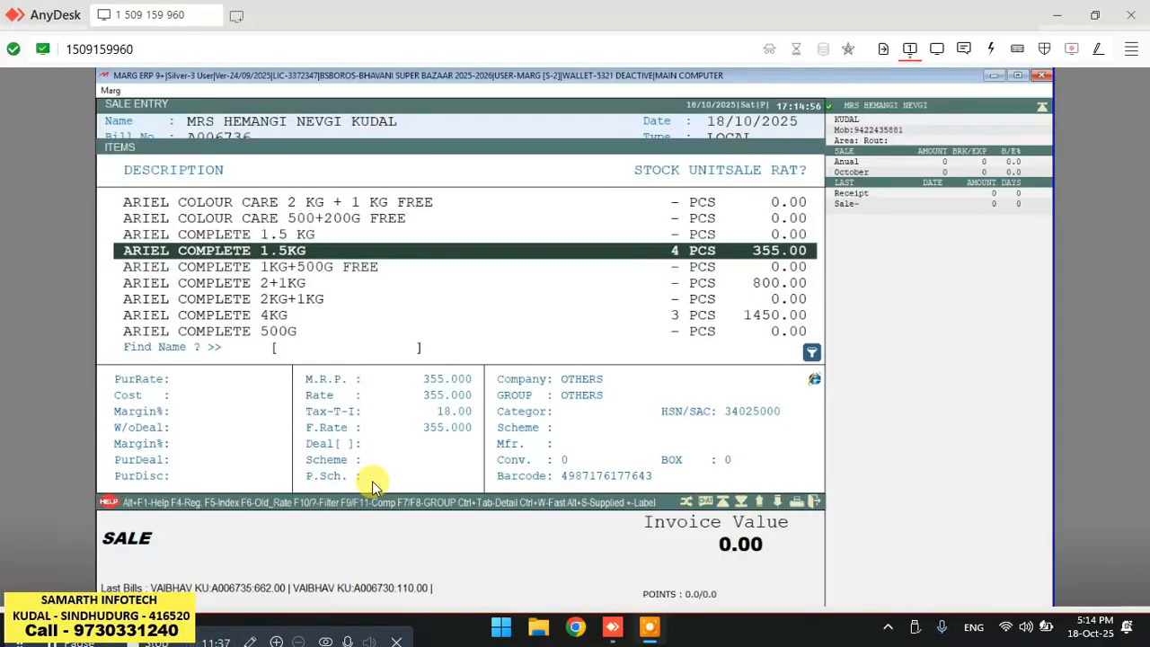
pyautogui.write('HAL')
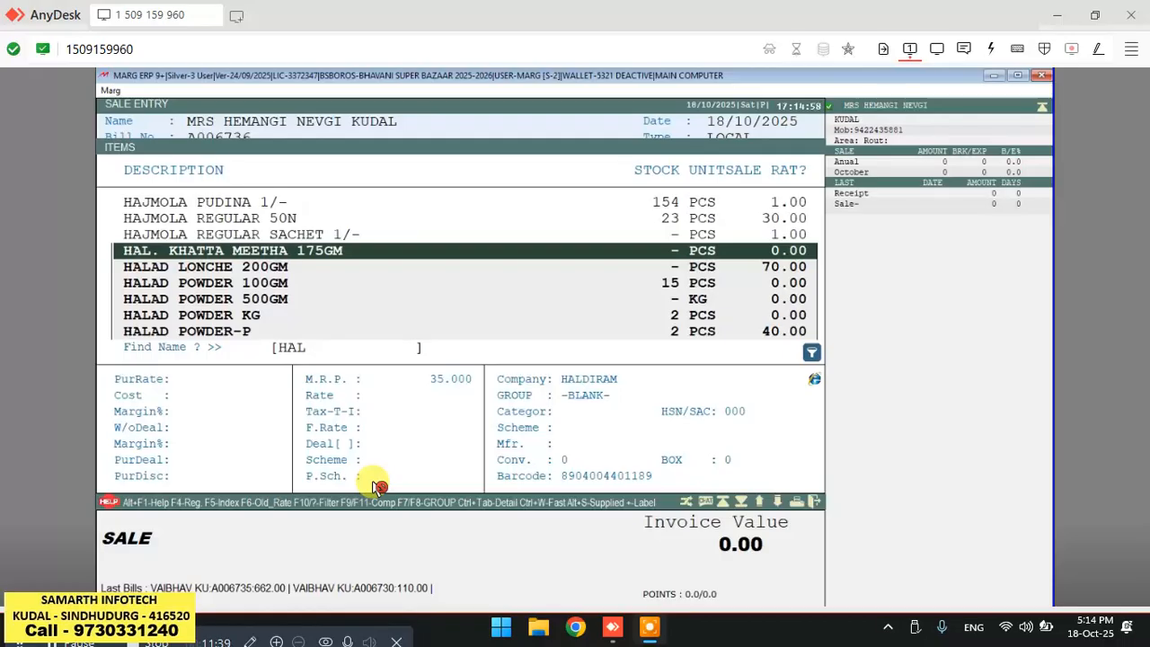
pyautogui.write('DI')
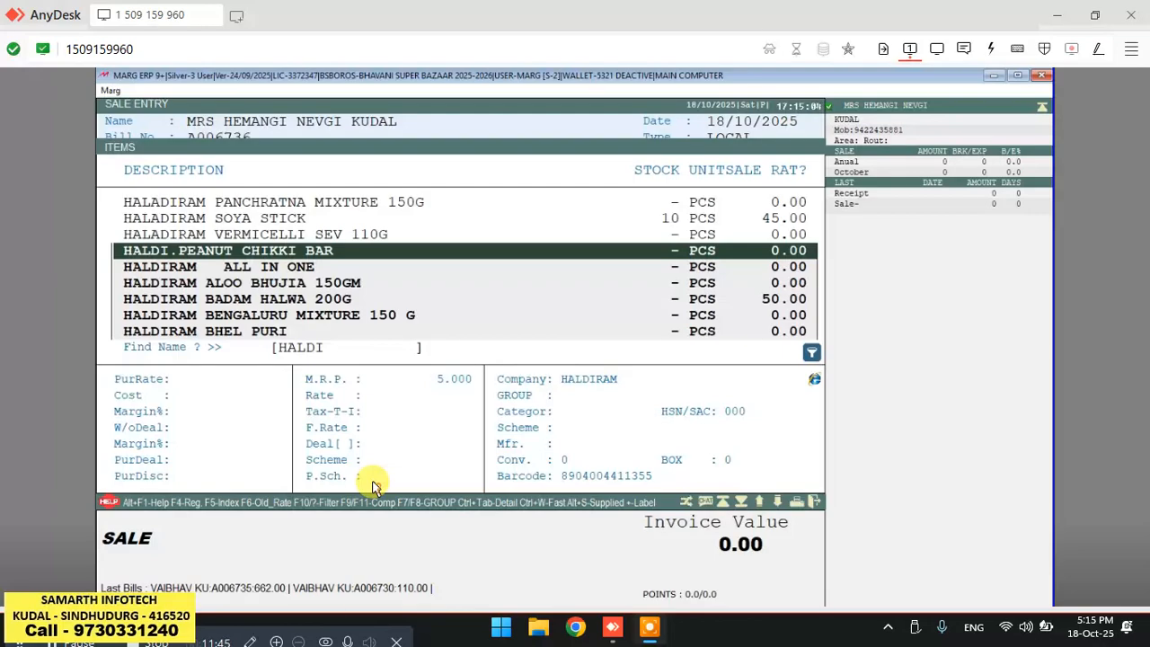
pyautogui.press('Down')
pyautogui.write('S')
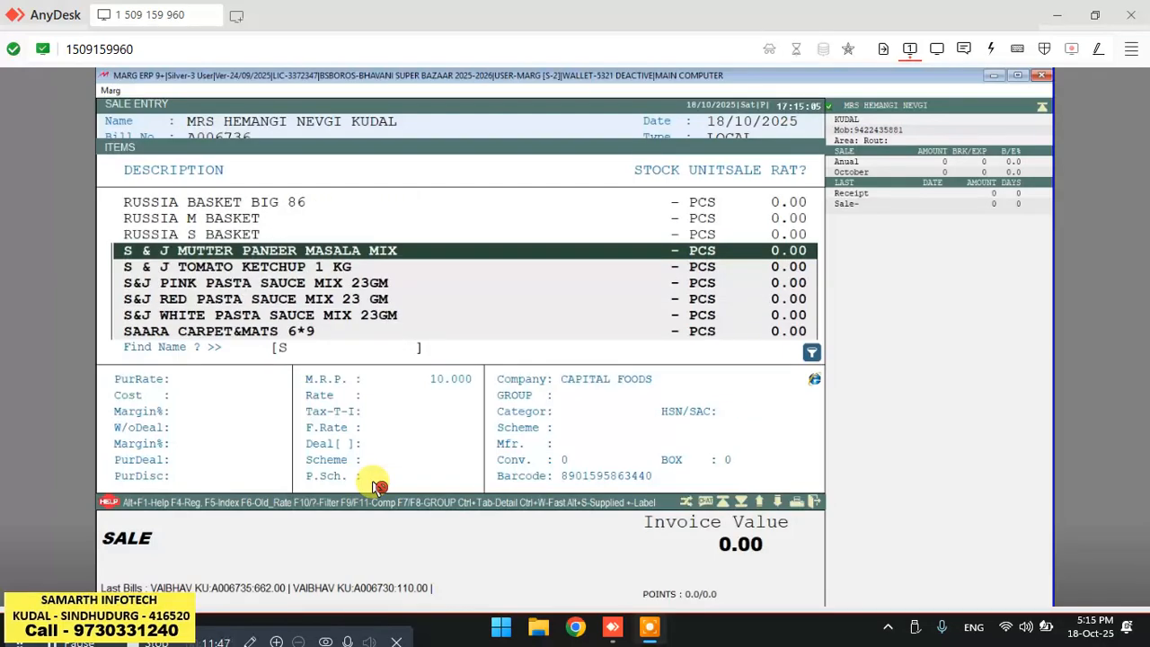
pyautogui.write('AMARTH')
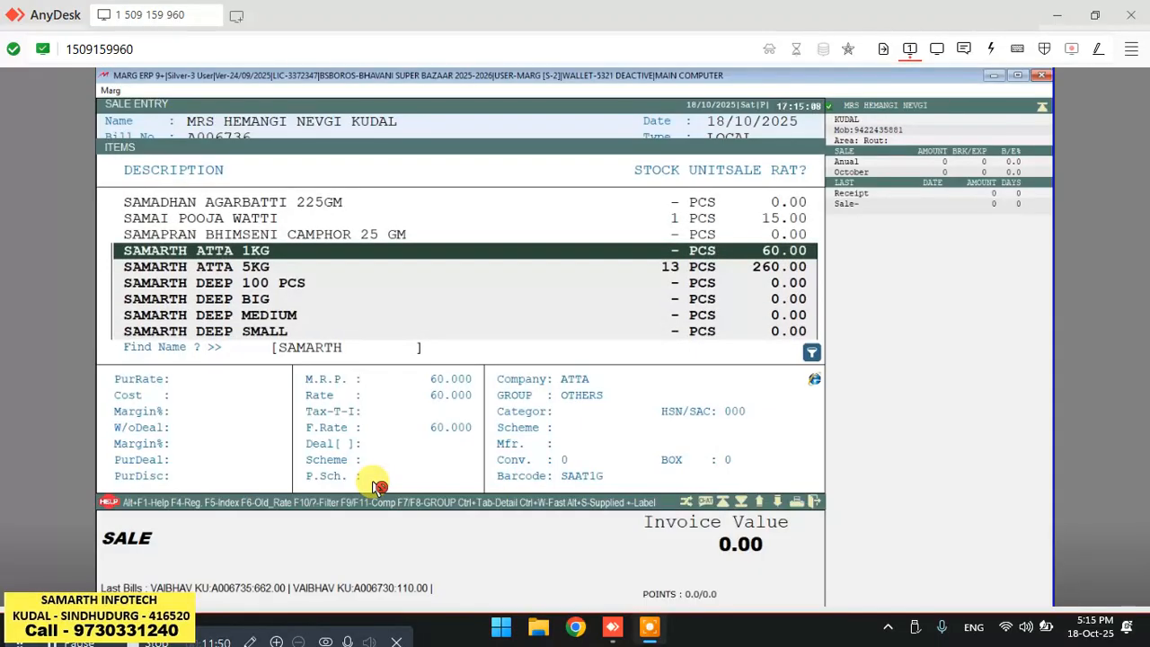
pyautogui.press('Down')
pyautogui.press('Return')
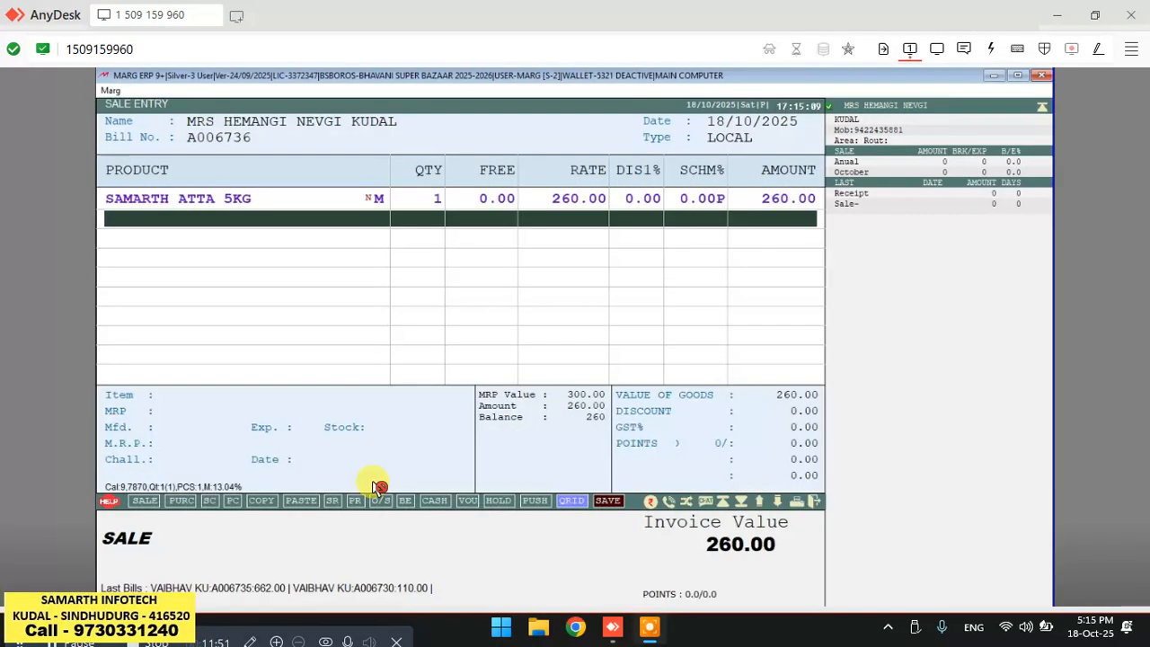
# Find and add SAKHAR 5KG to the bill with quantity 1.
pyautogui.press('Return')
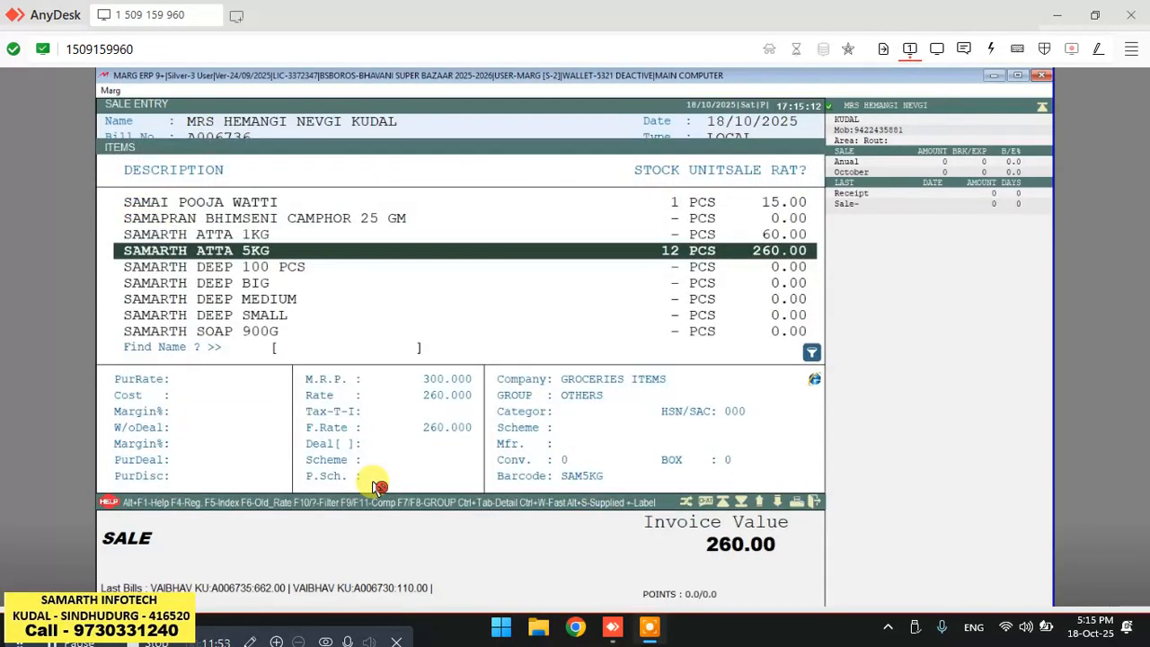
pyautogui.write('SAKHAR')
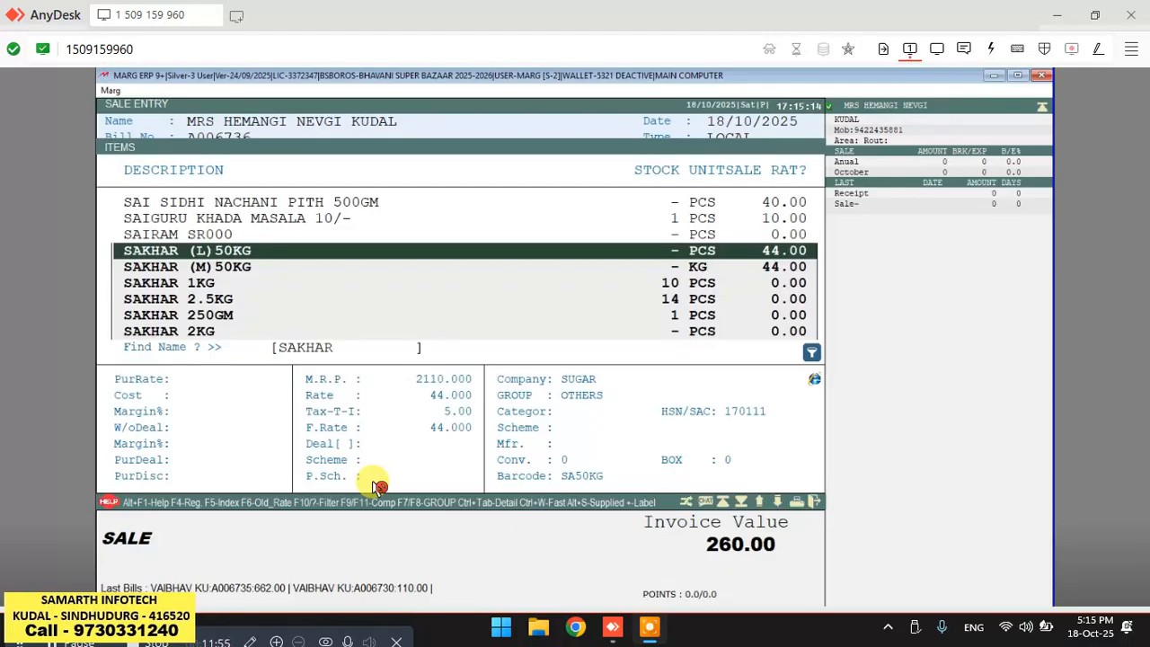
pyautogui.press('Down')
pyautogui.press('Down')
pyautogui.press('Down')
pyautogui.press('Down')
pyautogui.press('Down')
pyautogui.press('Down')
pyautogui.press('Down')
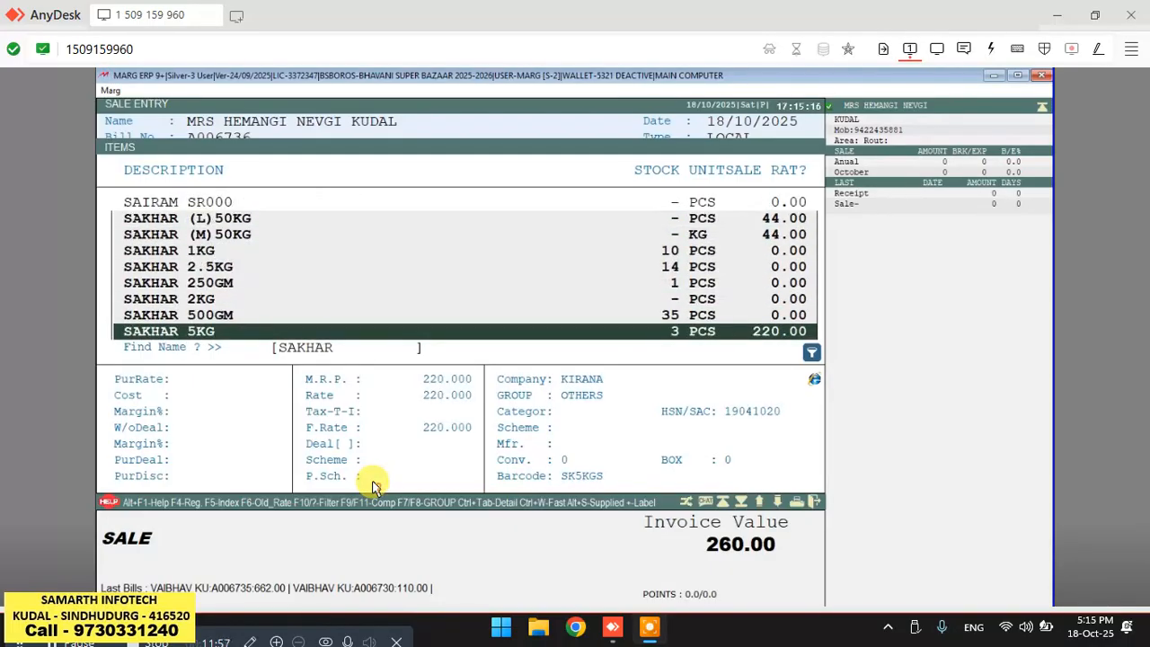
pyautogui.press('Down')
pyautogui.press('Up')
pyautogui.press('Return')
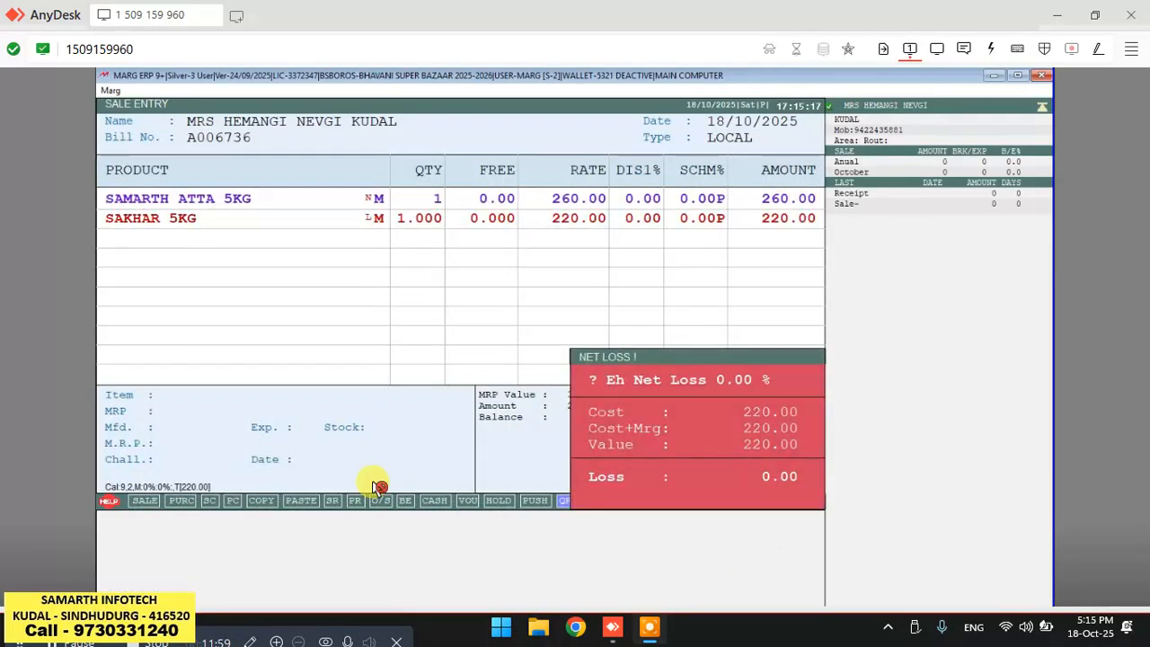
pyautogui.press('Return')
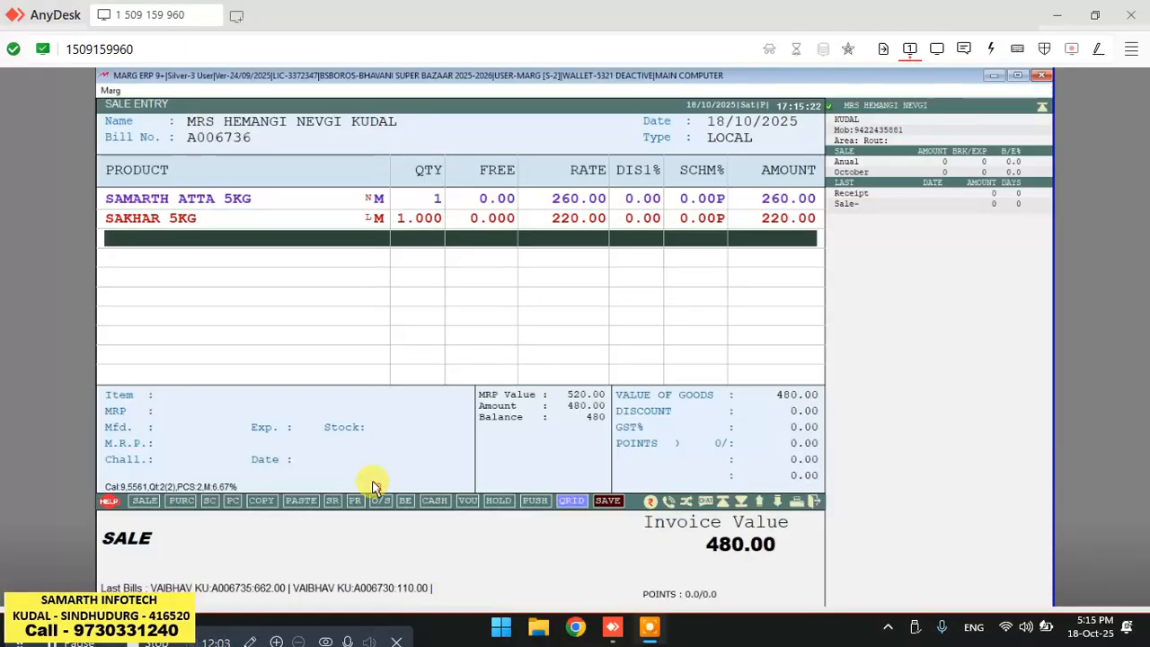
pyautogui.press('Tab')
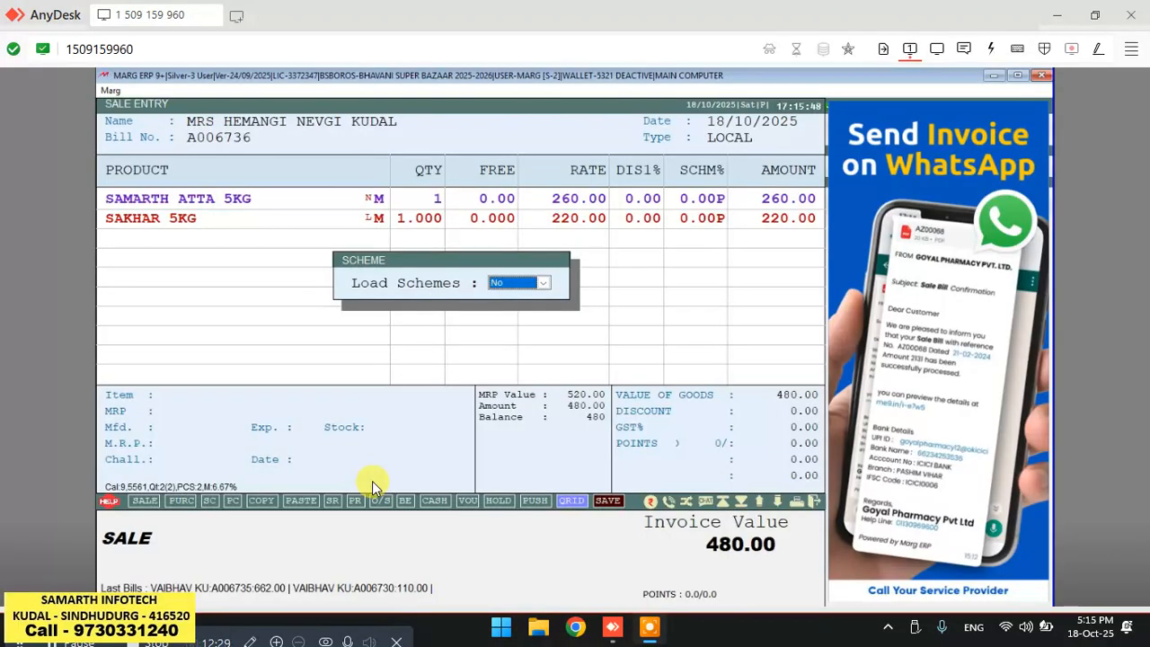
pyautogui.press('Return')
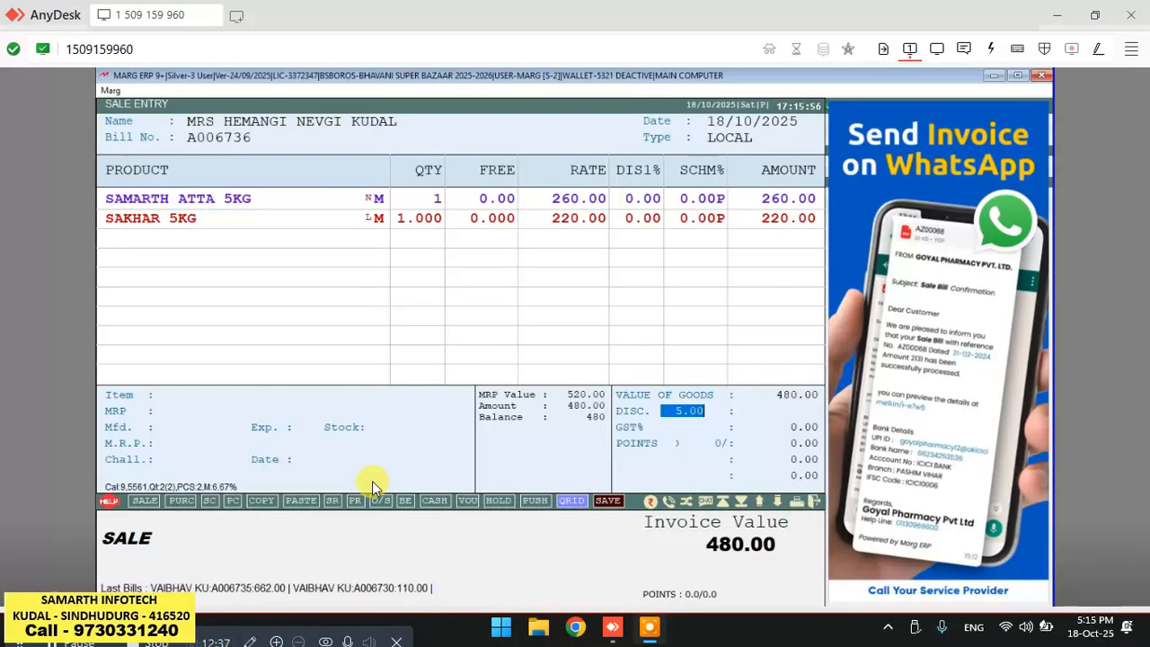
pyautogui.click(376, 486)
# Delete the SAKHAR 5KG line from the bill.
pyautogui.press('Up')
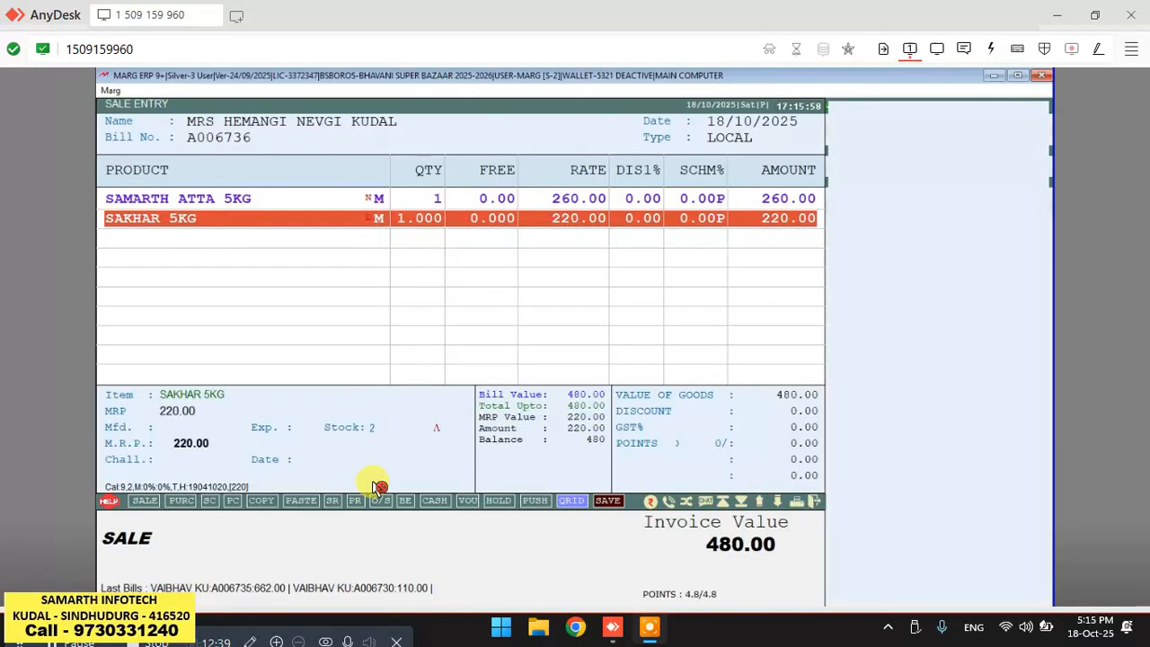
pyautogui.hotkey('ctrl', 'd')
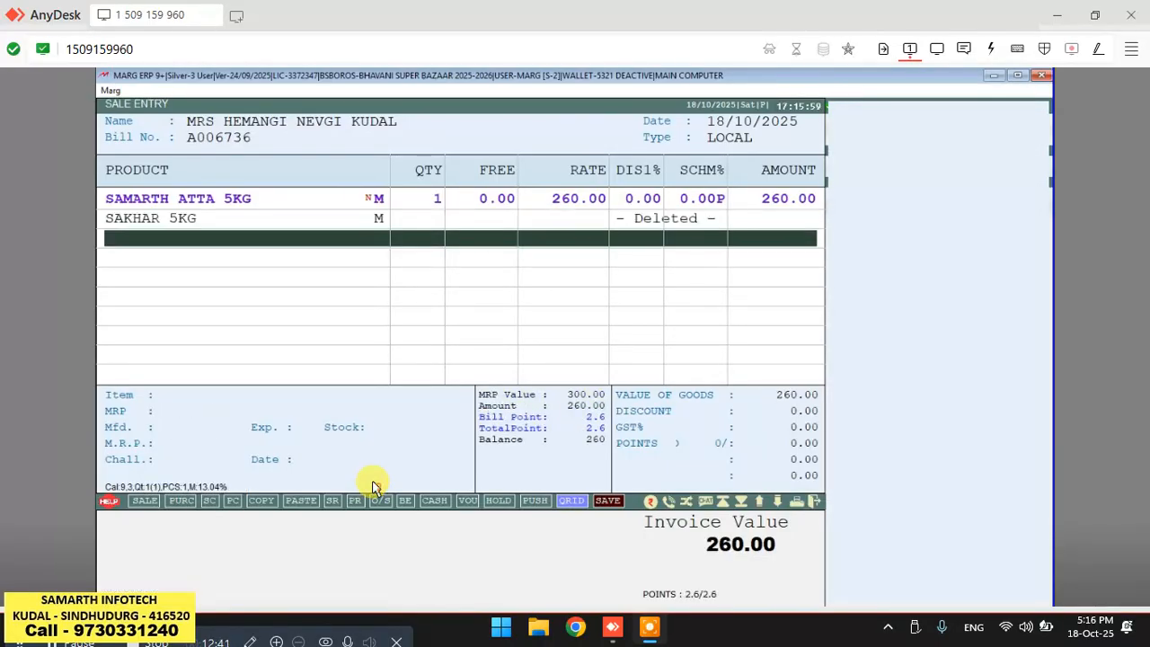
# Search the item list and add BADAM 100GM to the bill with quantity 1.
pyautogui.click(378, 486)
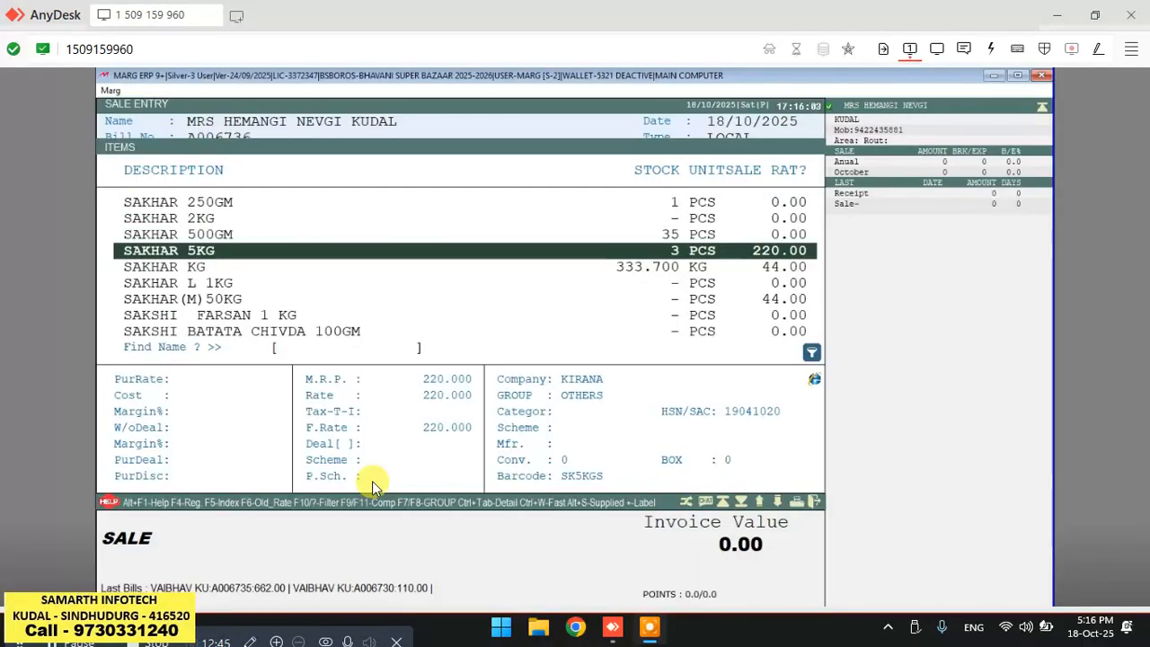
pyautogui.write('KAJU')
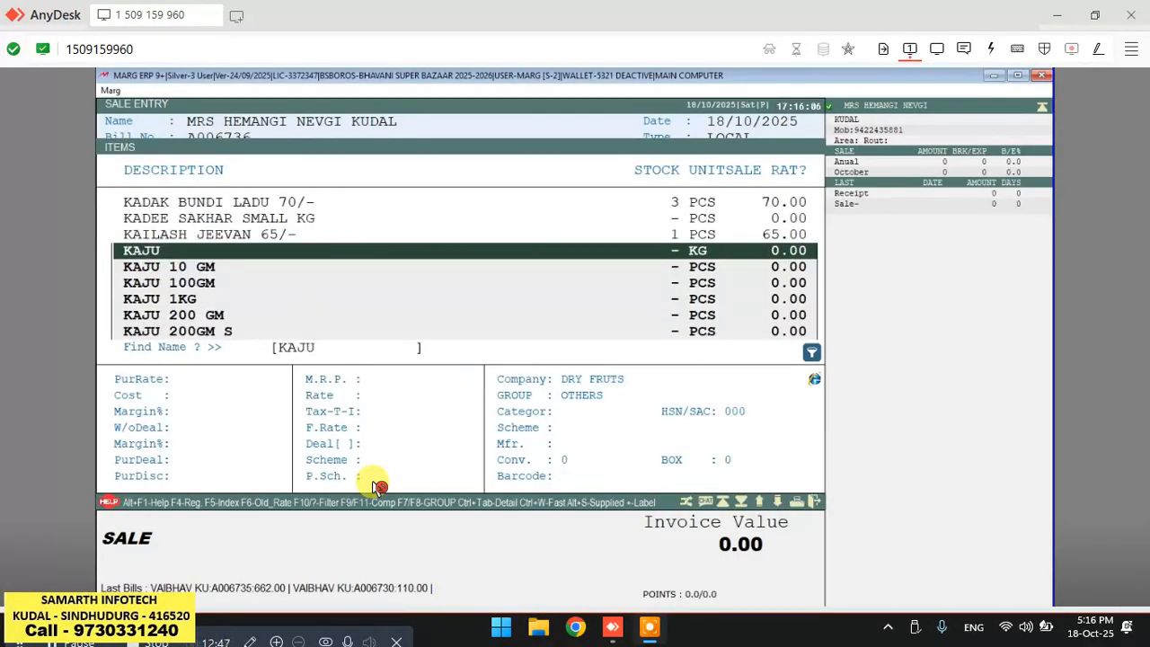
pyautogui.write(' K')
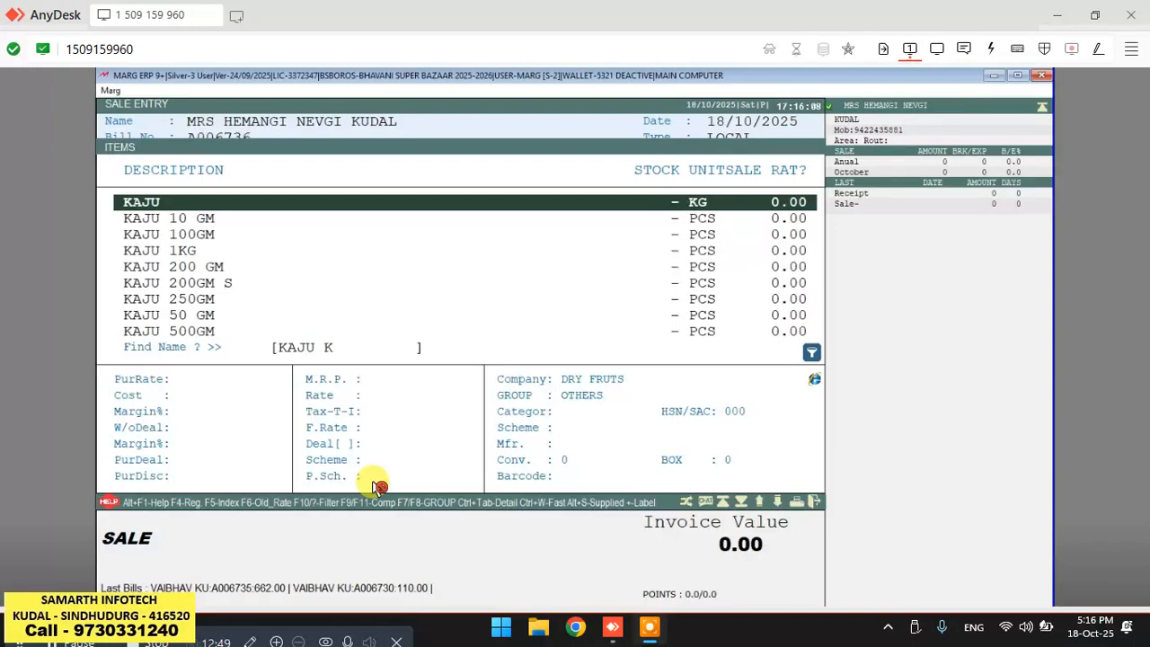
pyautogui.press('Escape')
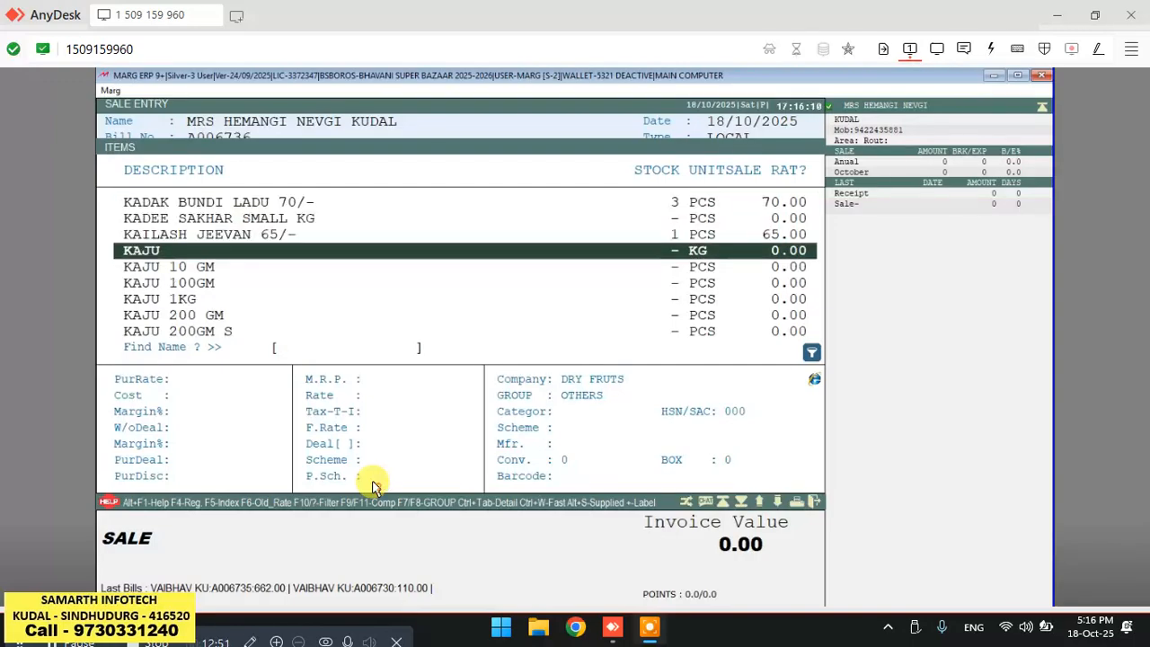
pyautogui.write('BADAM')
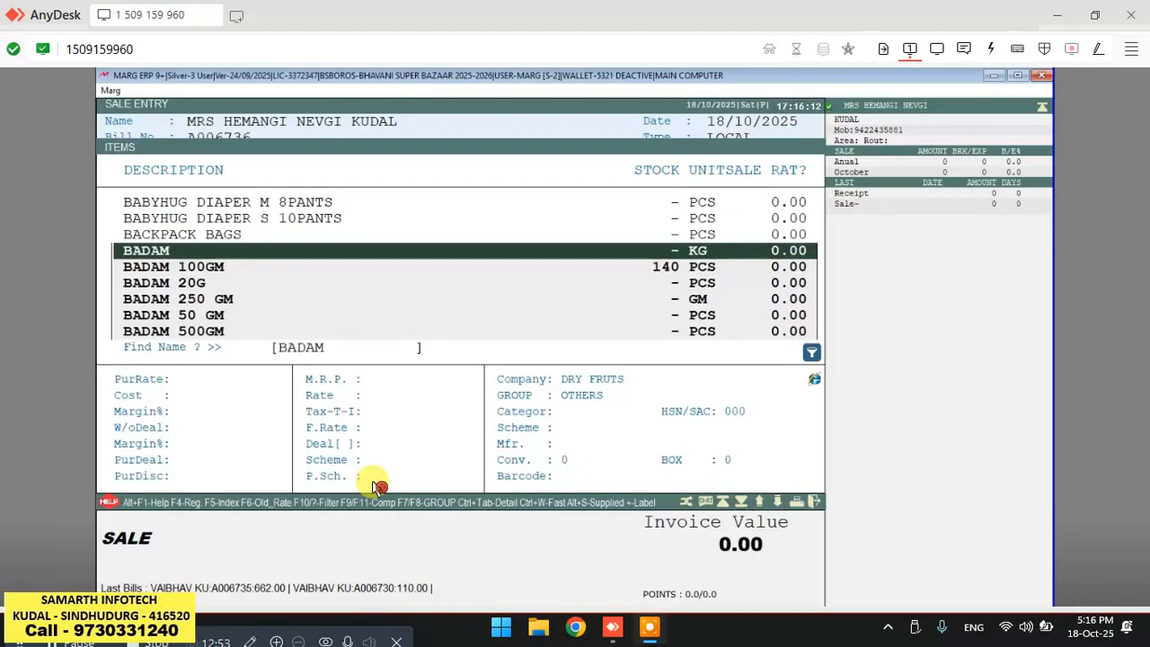
pyautogui.press('Down')
pyautogui.press('Return')
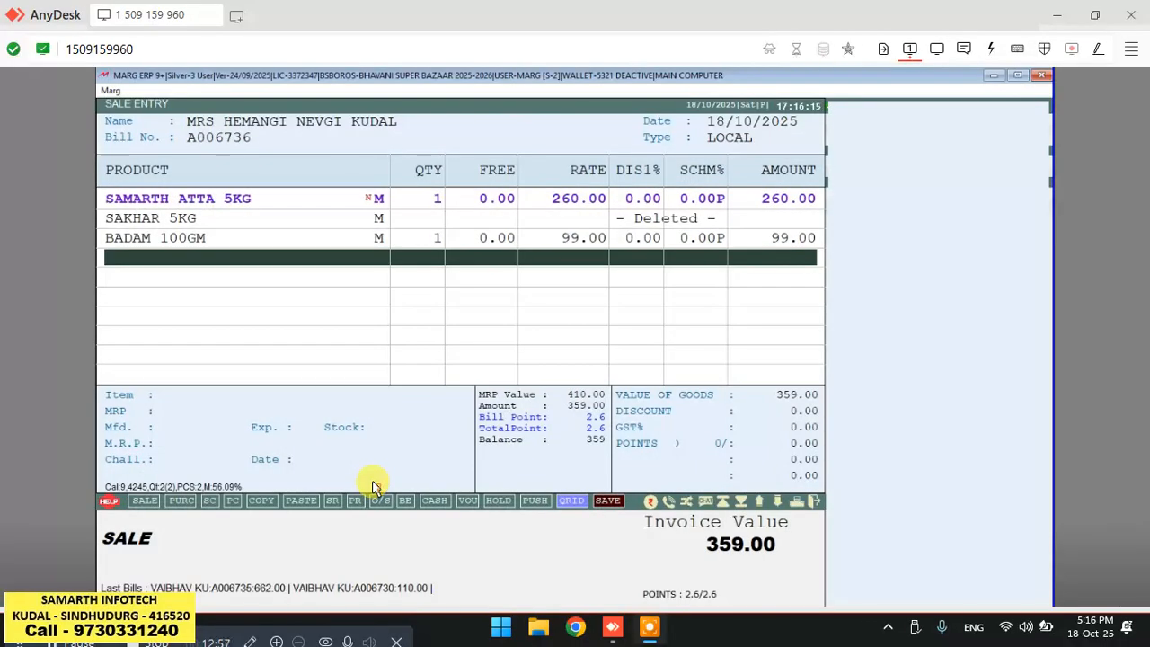
# Finalise the bill, accepting the 5% bill discount, and proceed to the mode of payment entry.
pyautogui.hotkey('ctrl', 'w')
pyautogui.press('Return')
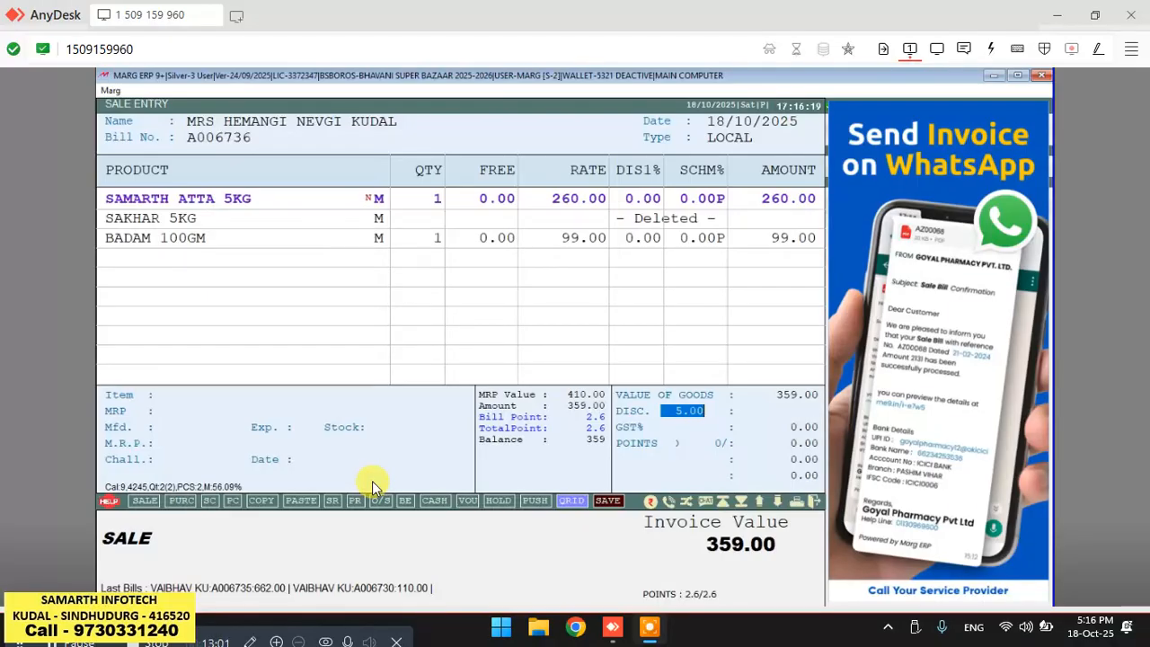
pyautogui.press('Return')
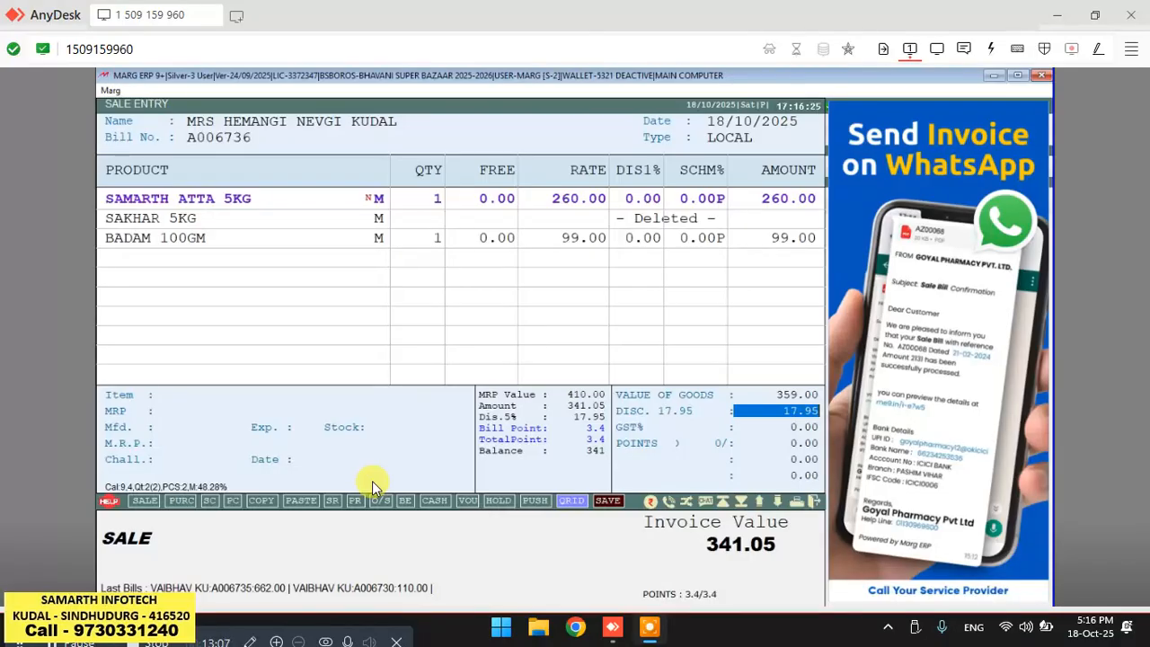
pyautogui.press('Return')
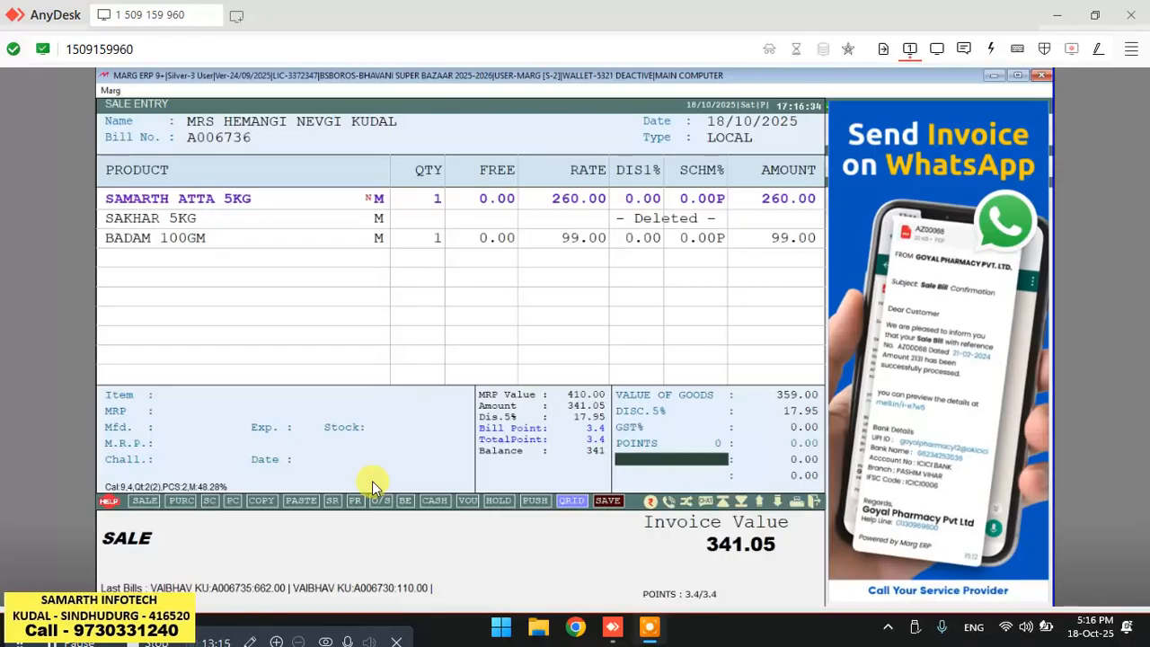
pyautogui.press('Return')
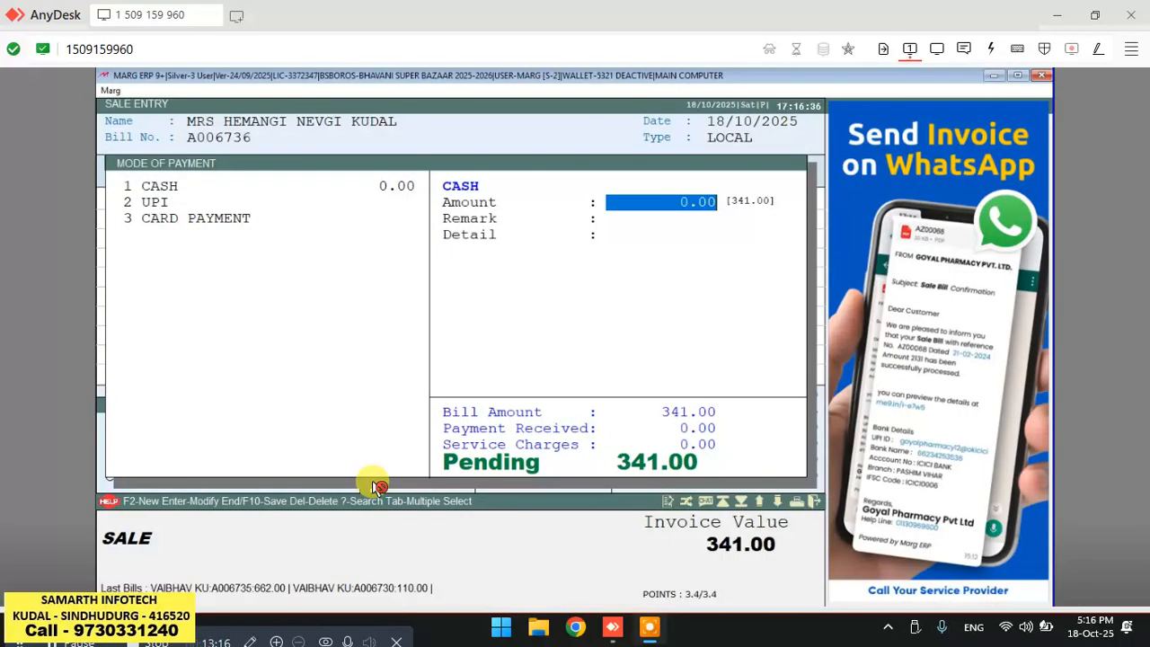
# Enter 341 as the cash payment amount for the bill.
pyautogui.write('341')
pyautogui.press('Return')
# Save the bill, accepting the cash and bill details and skipping printing.
pyautogui.press('Return')
pyautogui.press('Return')
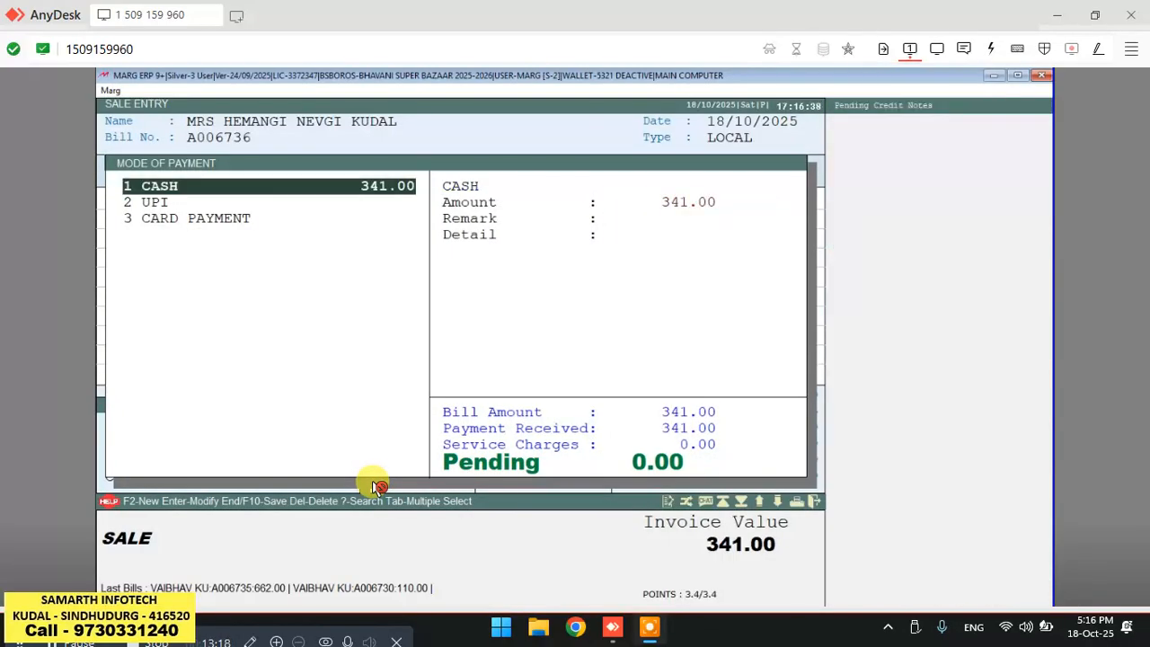
pyautogui.press('End')
pyautogui.press('Return')
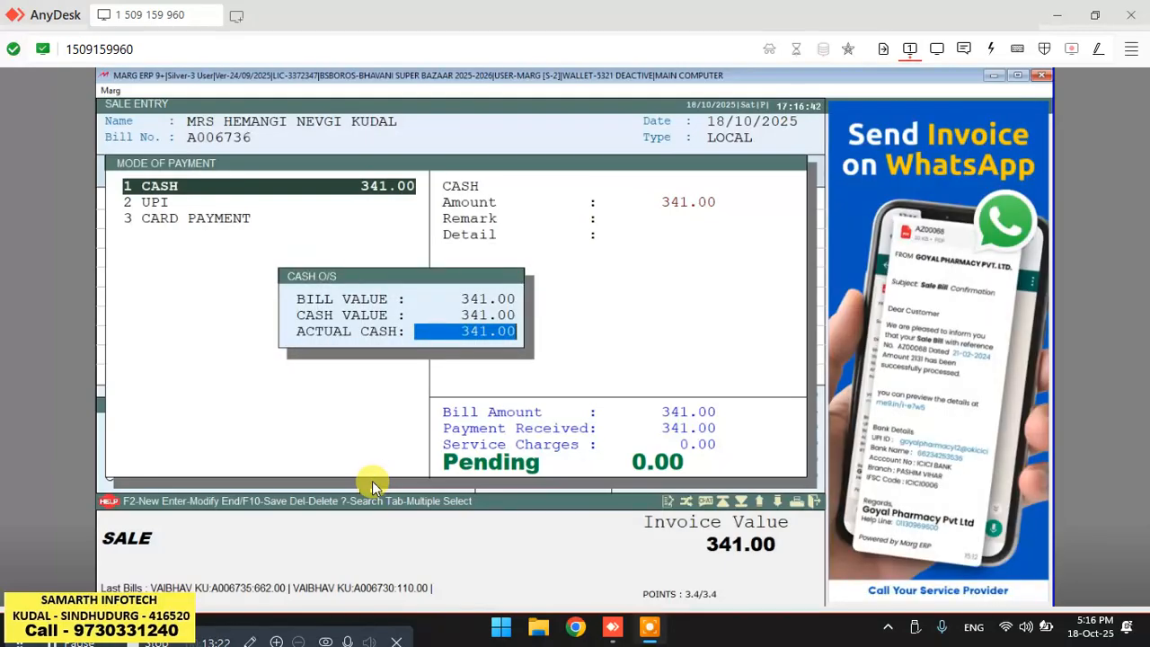
pyautogui.press('Return')
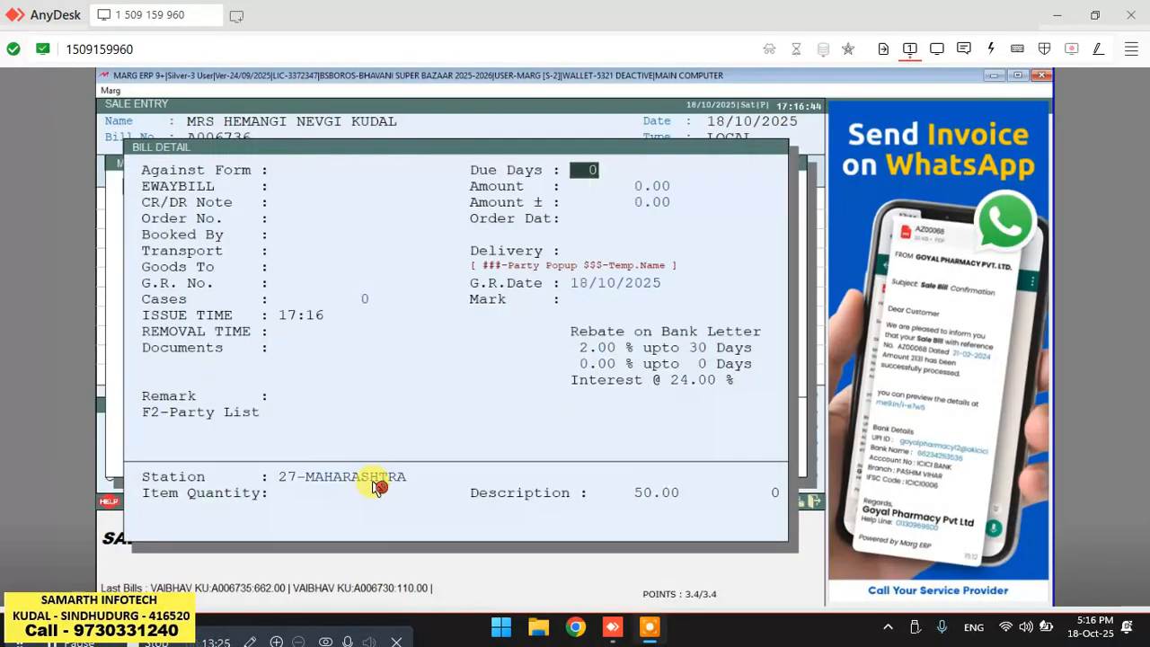
pyautogui.press('End')
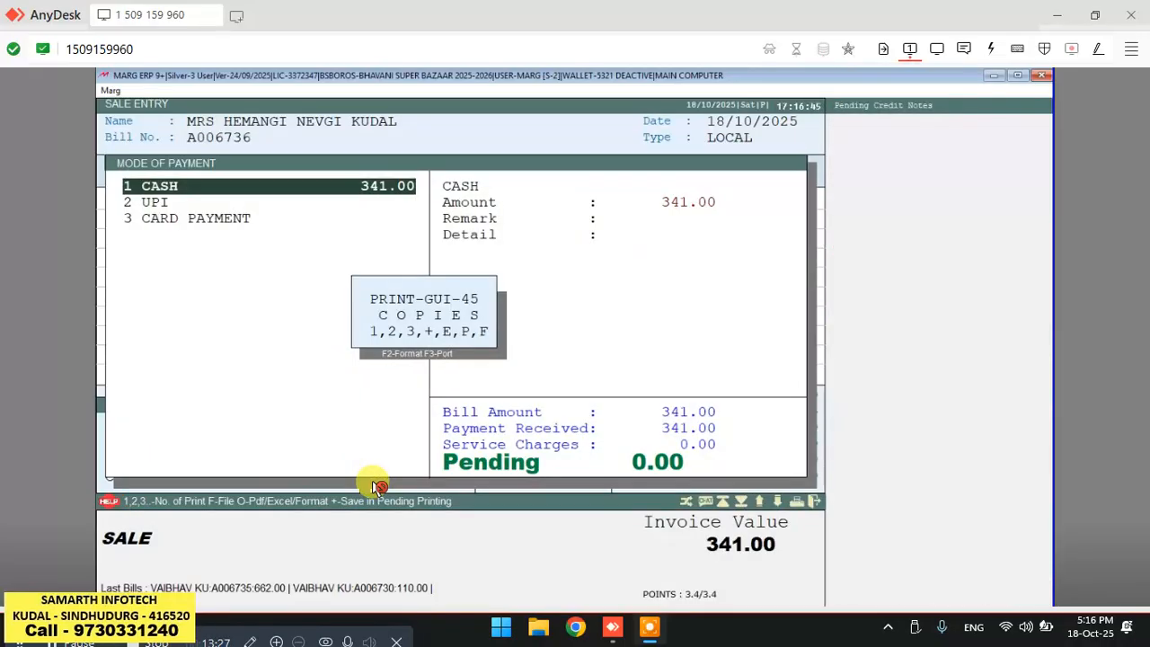
pyautogui.press('Escape')
pyautogui.press('Return')
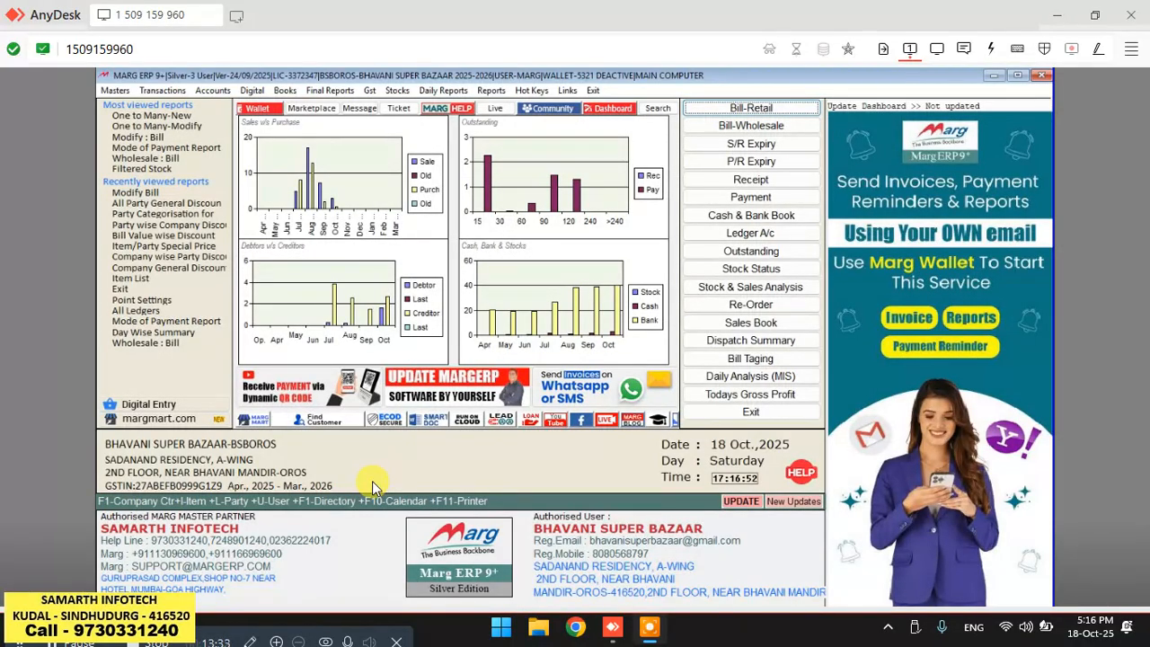
# Start a new wholesale bill and select the discount customer's ledger as the party.
pyautogui.press('Down')
pyautogui.press('Return')
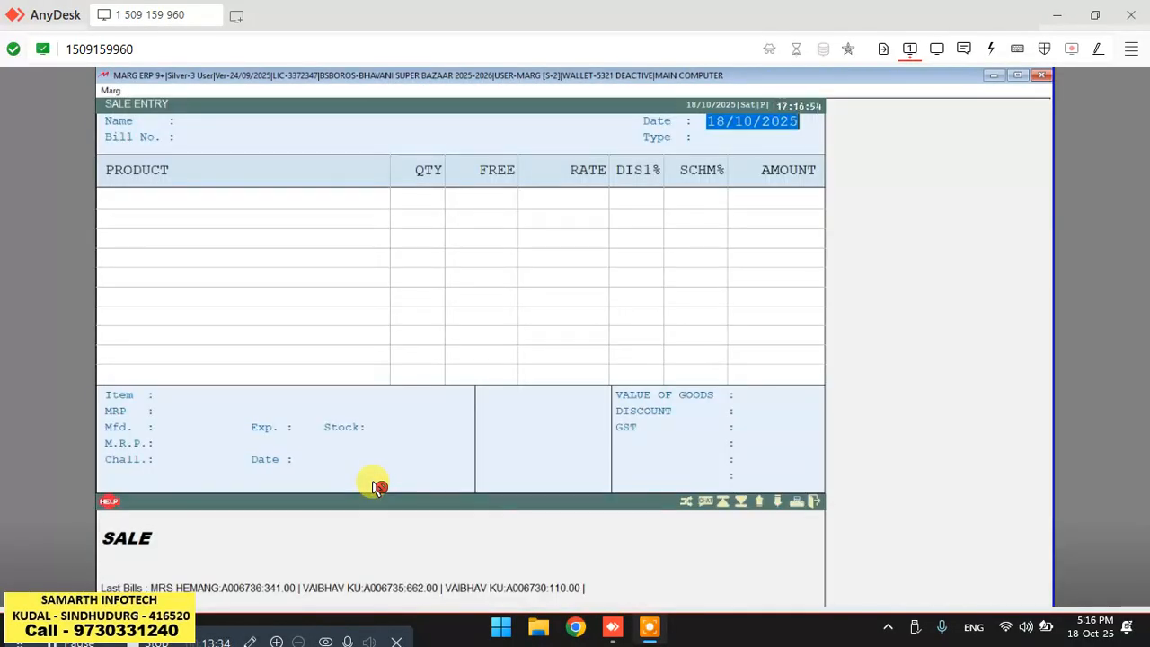
pyautogui.press('Return')
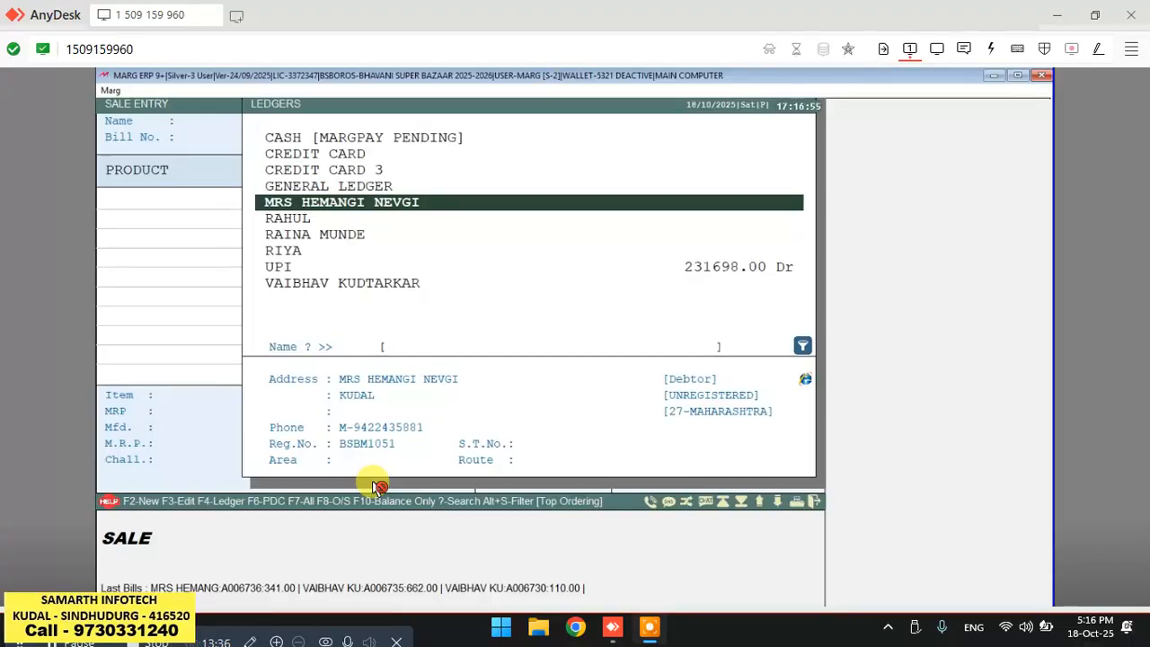
pyautogui.click(376, 486)
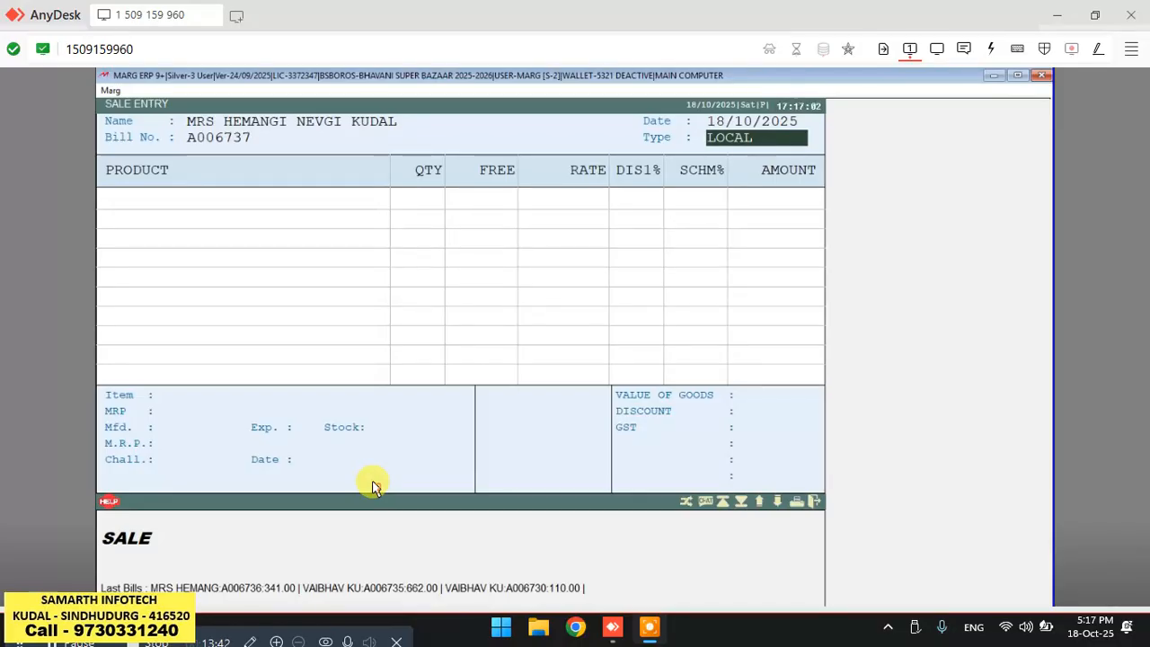
pyautogui.click(376, 485)
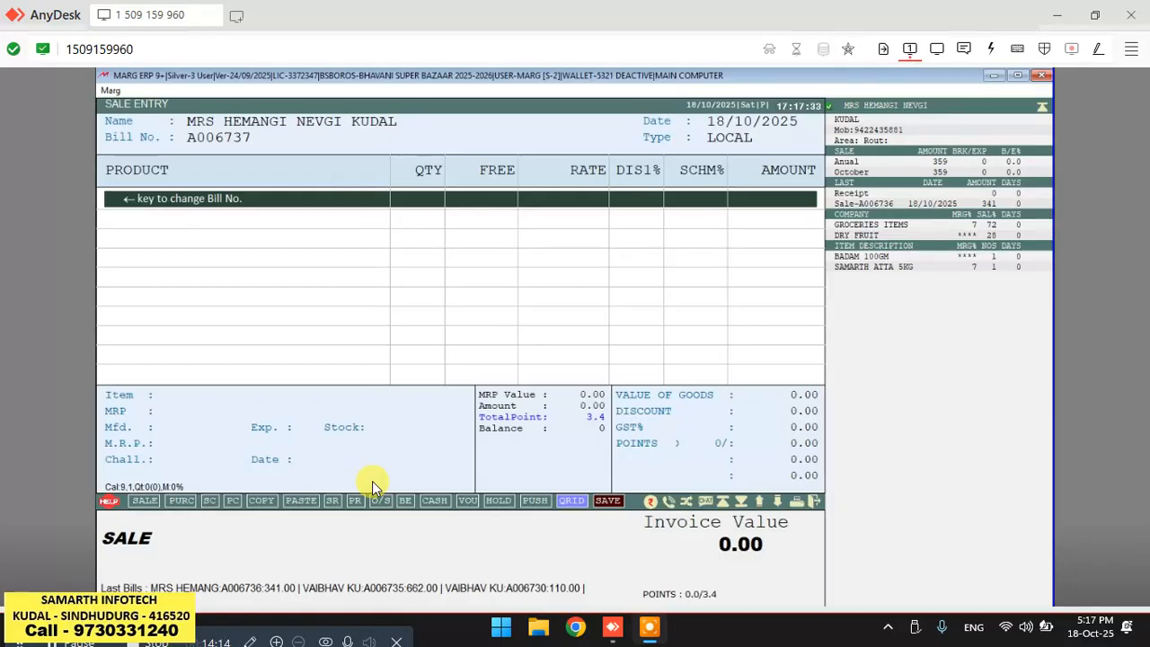
# Search items for JOY and add JOY CRL 40ML 49 MRP to the bill with quantity 1.
pyautogui.press('Return')
pyautogui.press('Return')
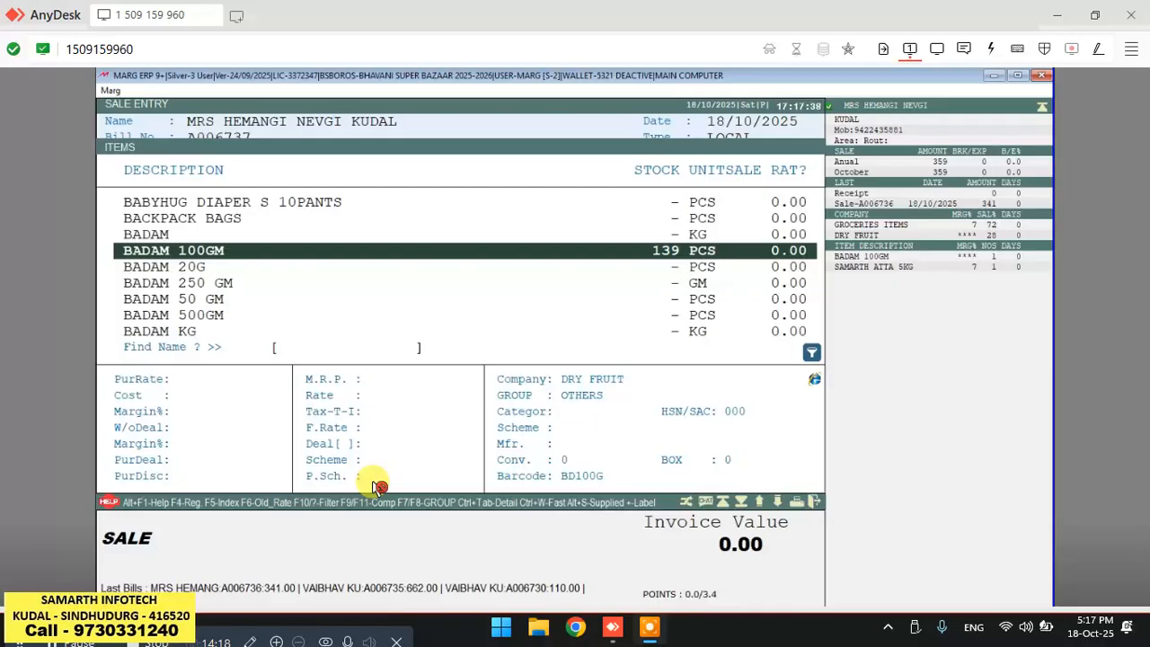
pyautogui.write('JOY')
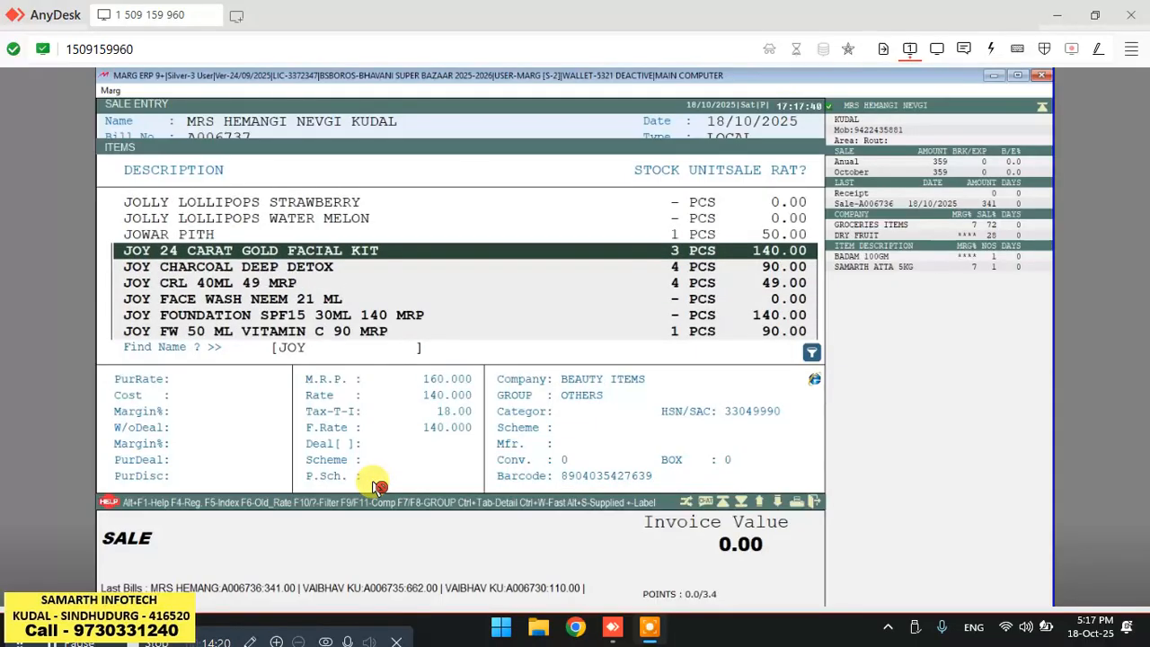
pyautogui.press('Down')
pyautogui.press('Down')
pyautogui.press('Return')
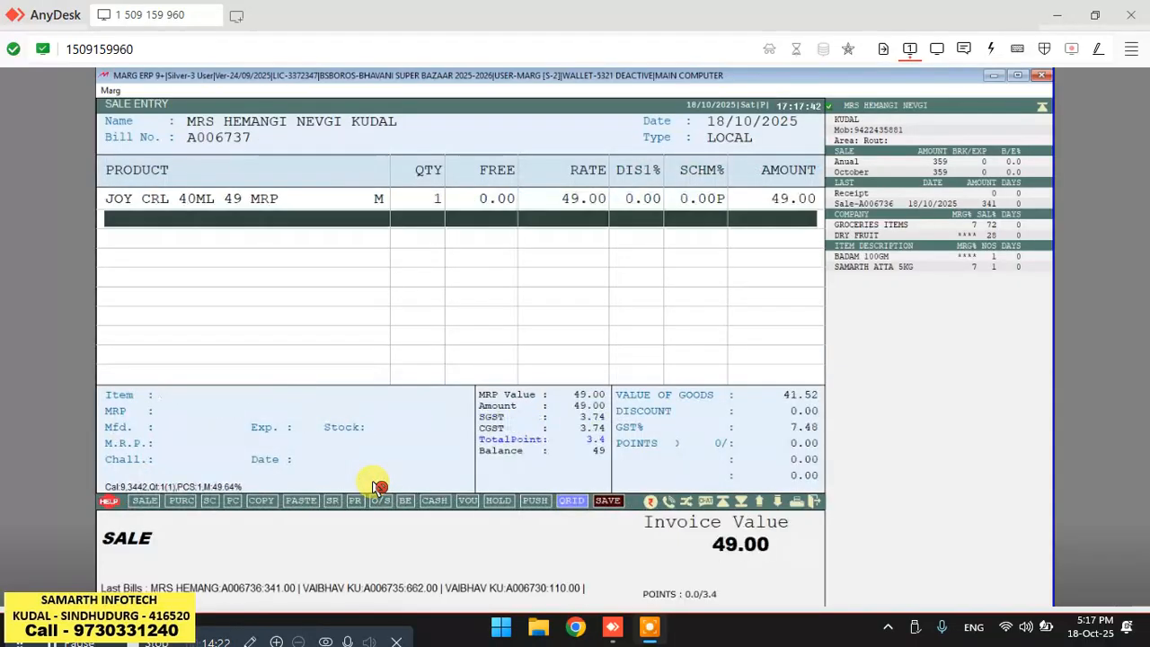
# Search items for PARLE and add PARLE BLACK BOURBON CHOCO 40 GM with quantity 1.
pyautogui.press('Return')
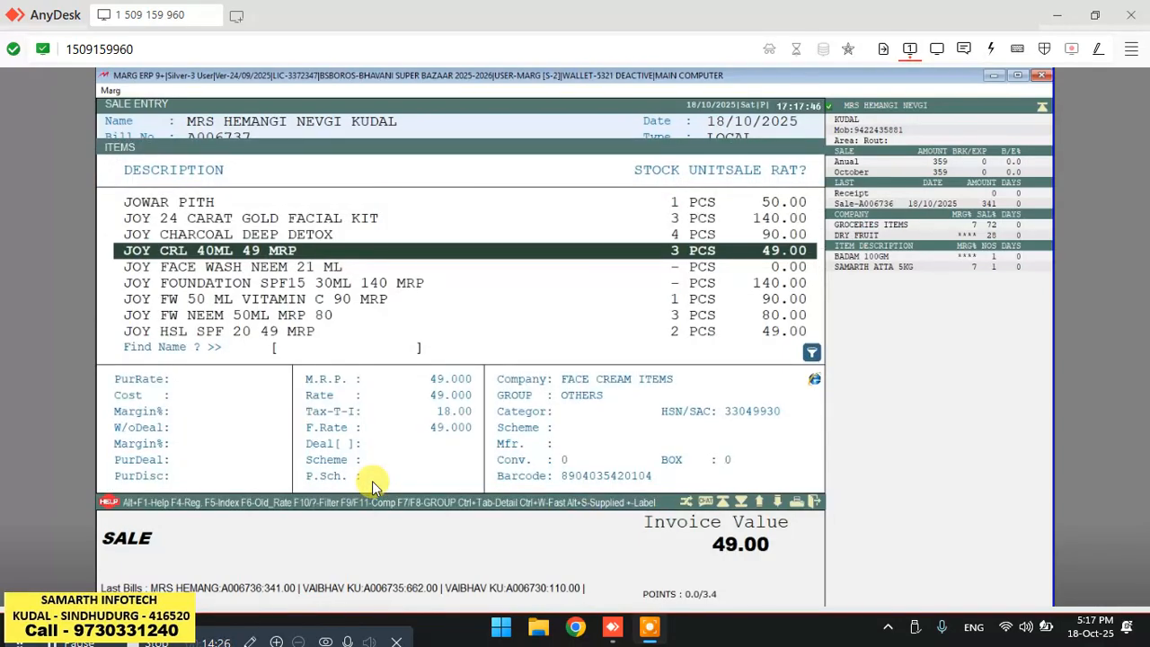
pyautogui.write('PARLE')
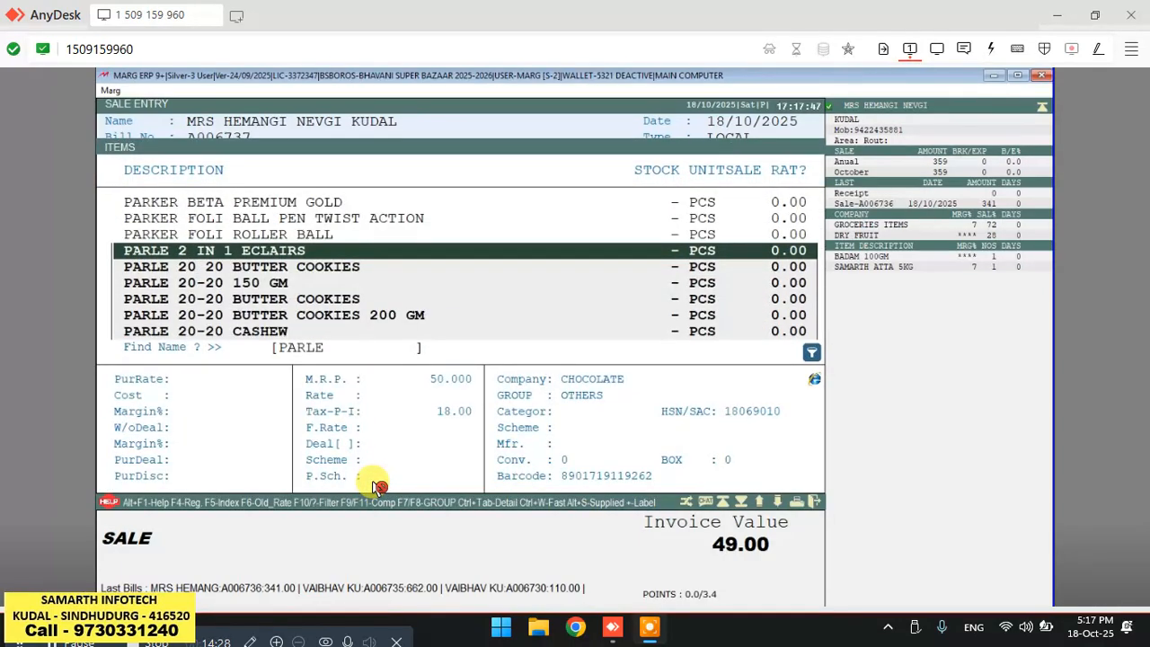
pyautogui.press('Down')
pyautogui.press('Down')
pyautogui.press('Down')
pyautogui.press('Down')
pyautogui.press('Down')
pyautogui.press('Down')
pyautogui.press('Down')
pyautogui.press('Down')
pyautogui.press('Down')
pyautogui.press('Down')
pyautogui.press('Down')
pyautogui.press('Down')
pyautogui.press('Down')
pyautogui.press('Up')
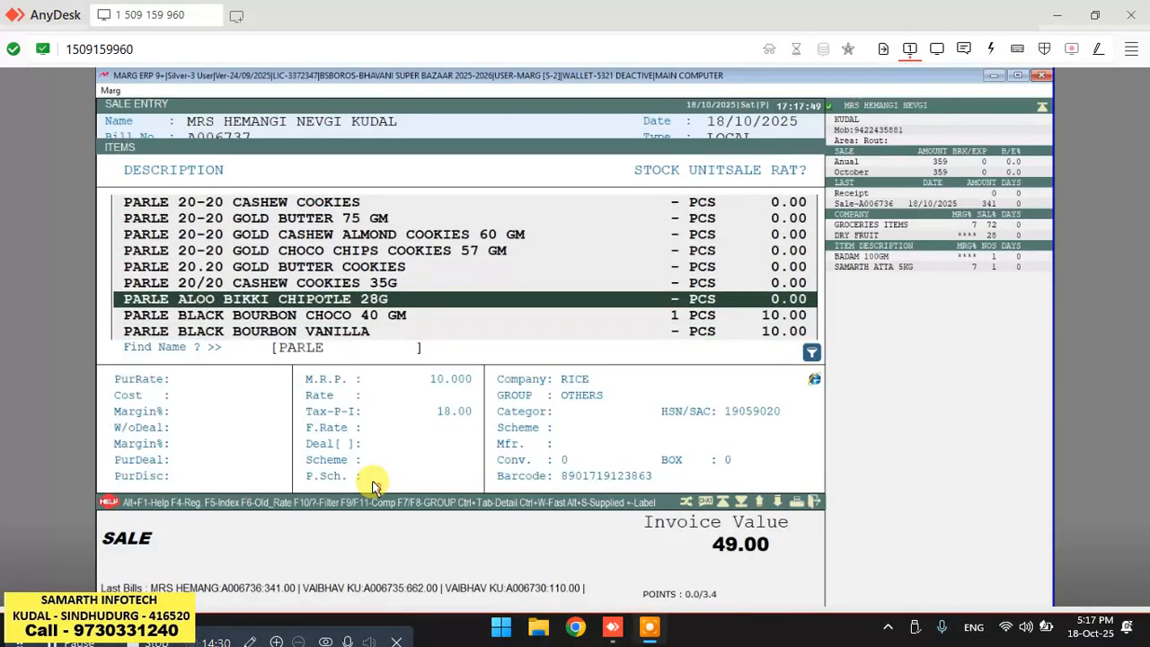
pyautogui.press('Down')
pyautogui.press('Return')
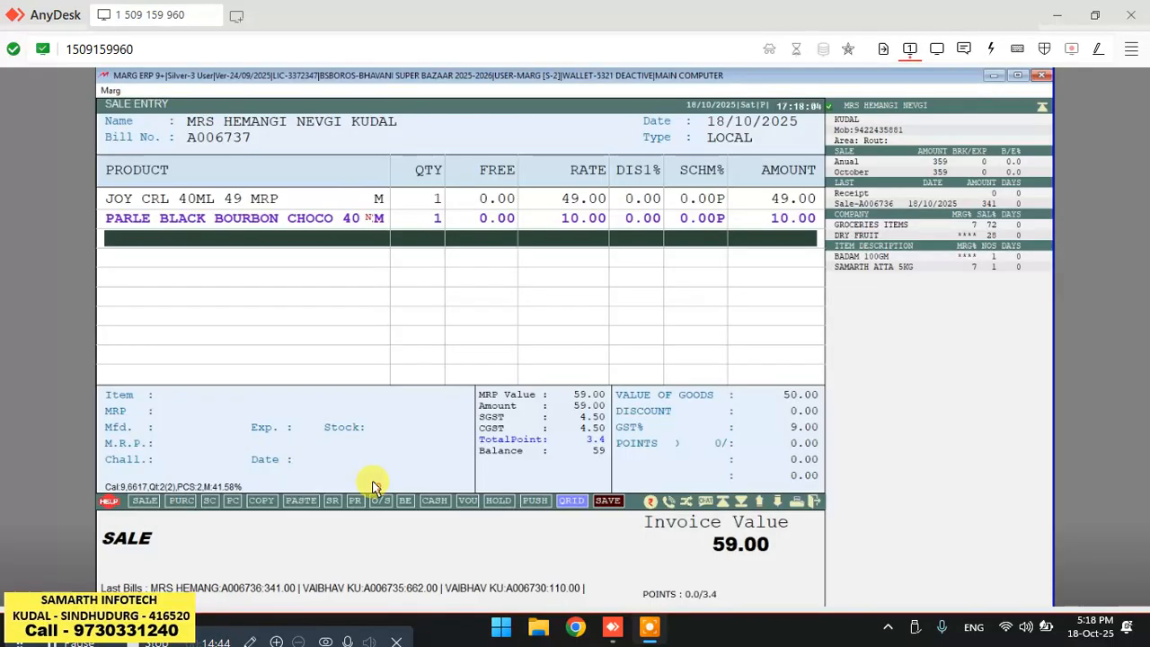
pyautogui.press('Escape')
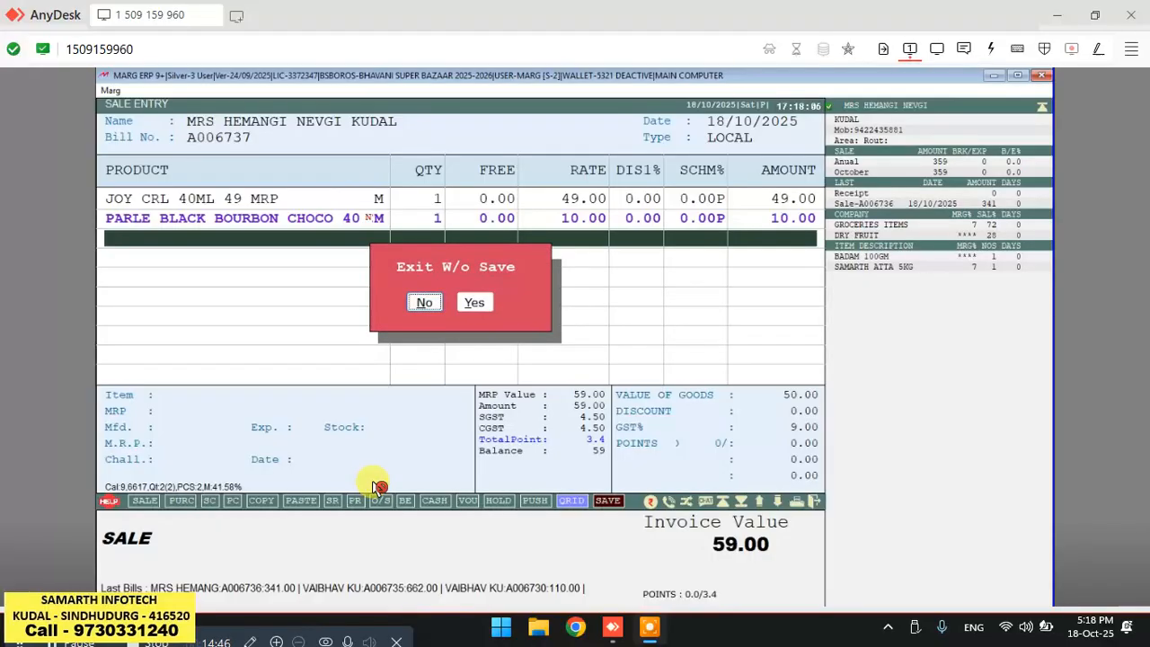
pyautogui.press('Escape')
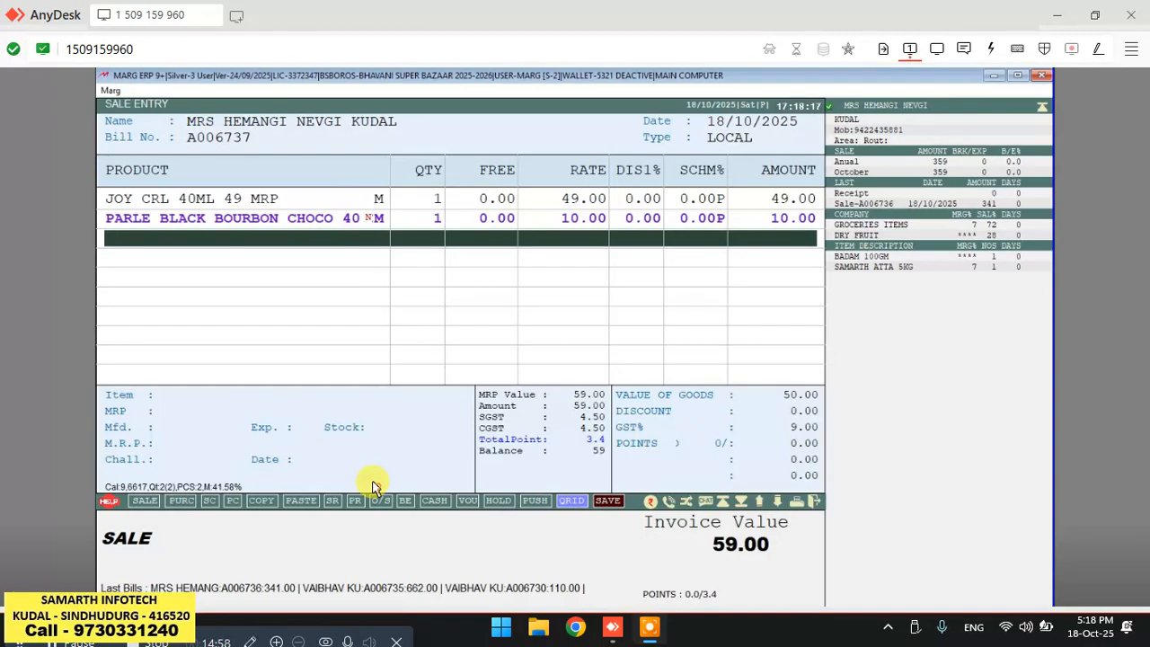
pyautogui.rightClick(375, 486)
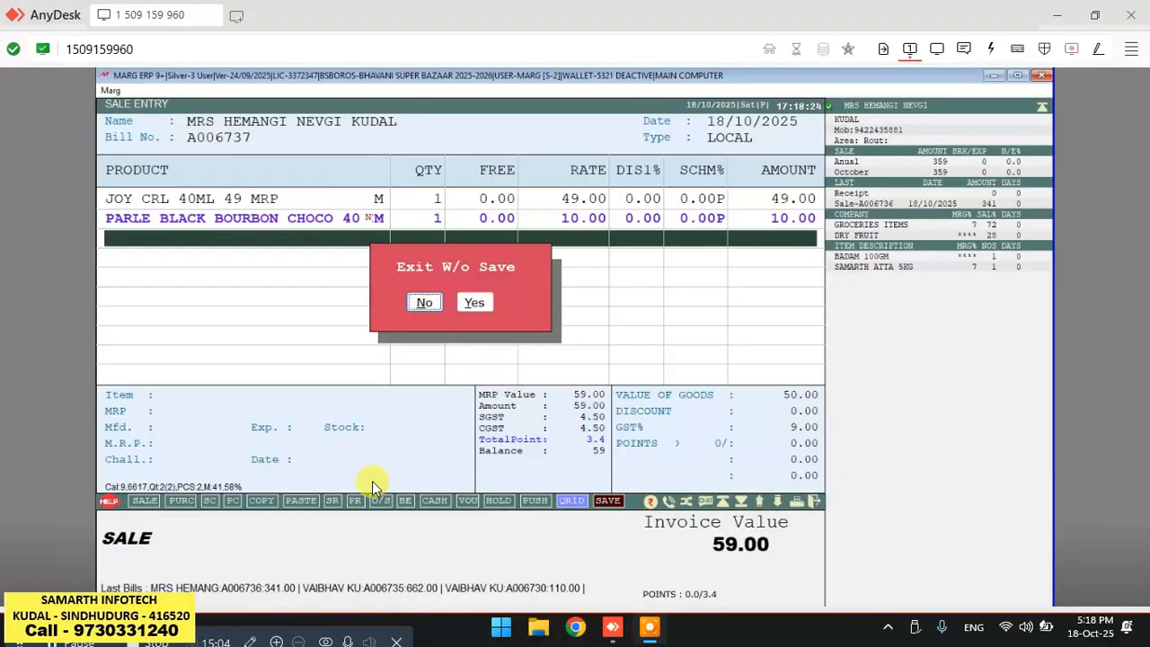
pyautogui.rightClick(377, 487)
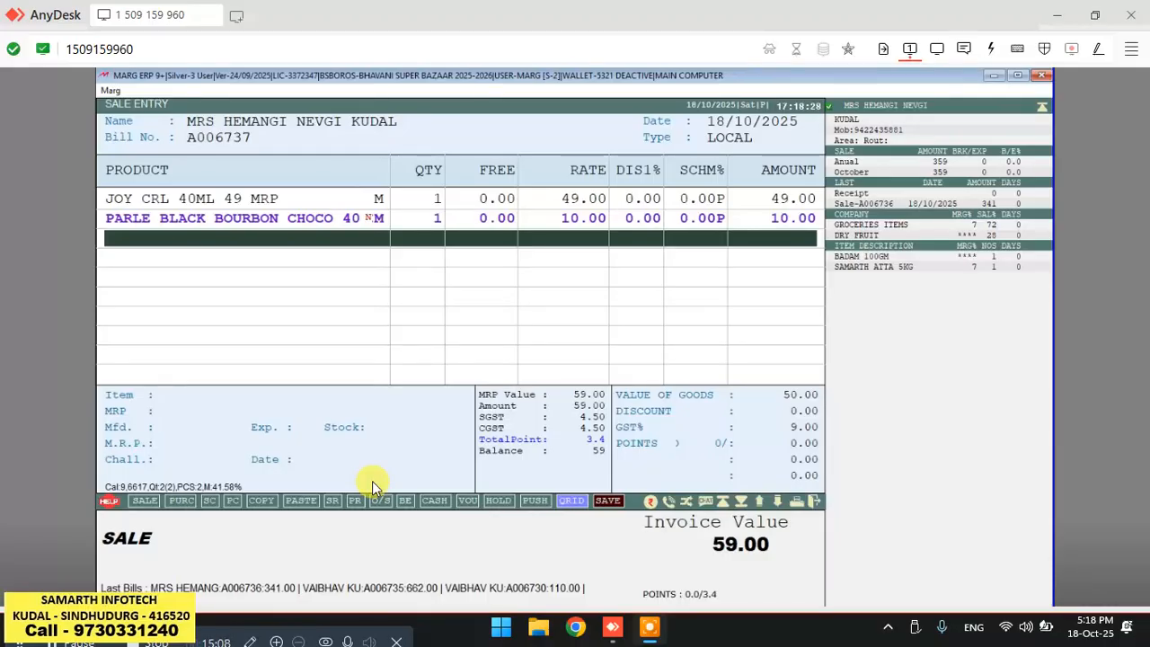
pyautogui.rightClick(377, 486)
pyautogui.press('Return')
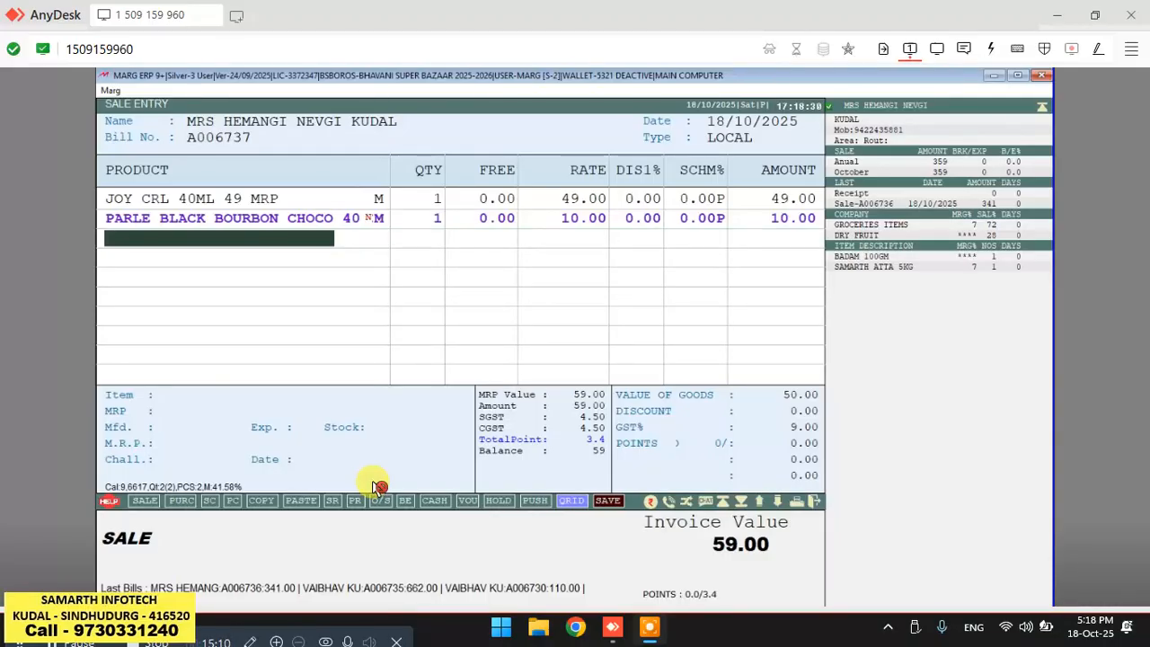
pyautogui.press('Return')
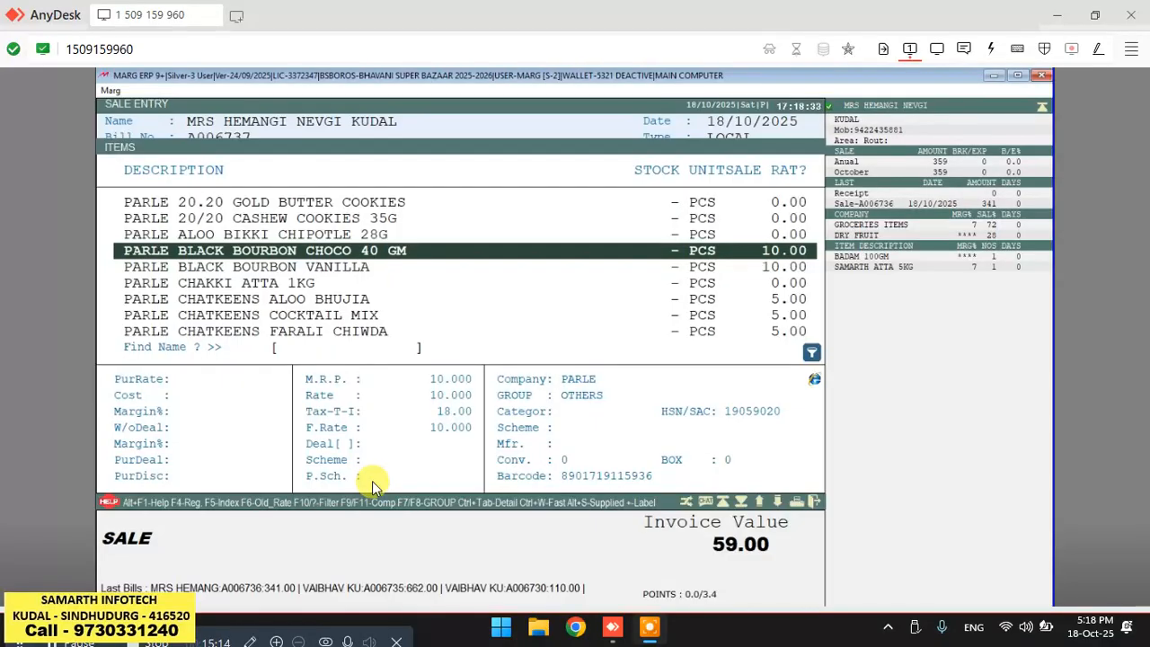
pyautogui.press('Return')
pyautogui.click(378, 486)
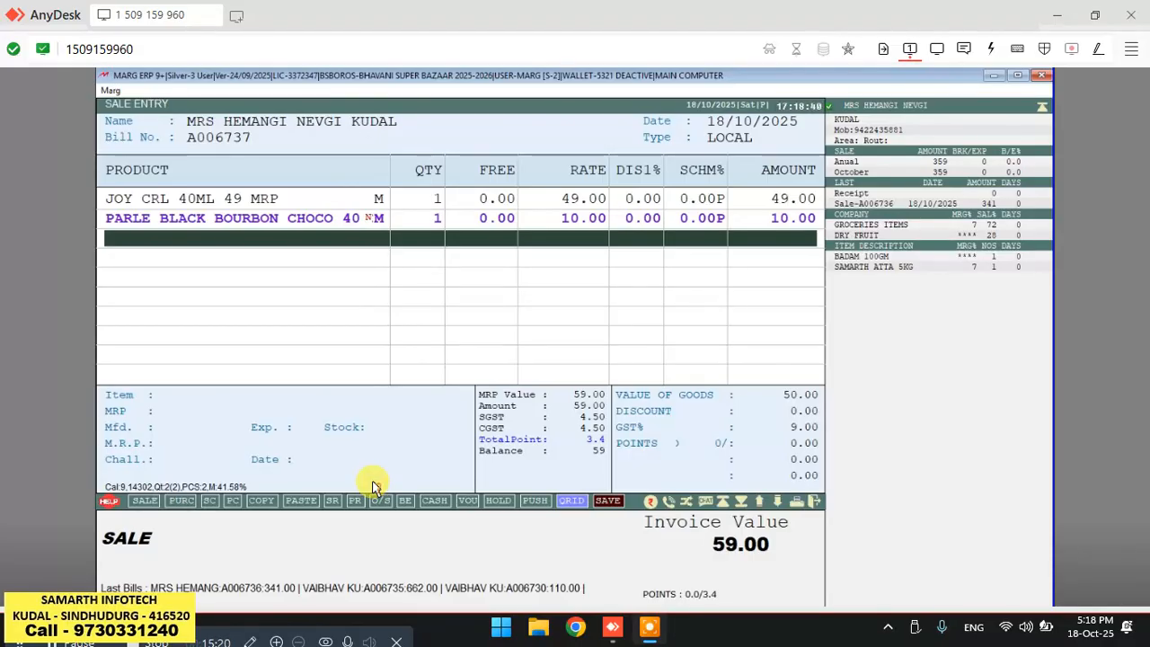
# Try finalising the bill with the bill discount set to 0, then back out of the payment entry.
pyautogui.press('Tab')
pyautogui.press('Return')
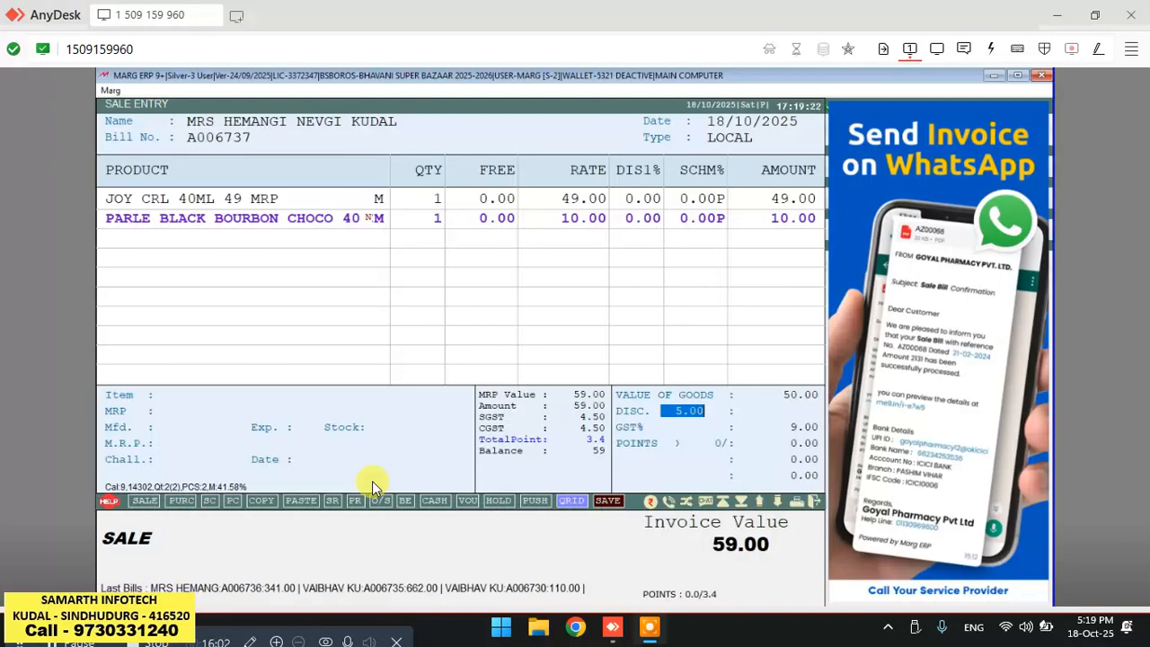
pyautogui.write('0 .')
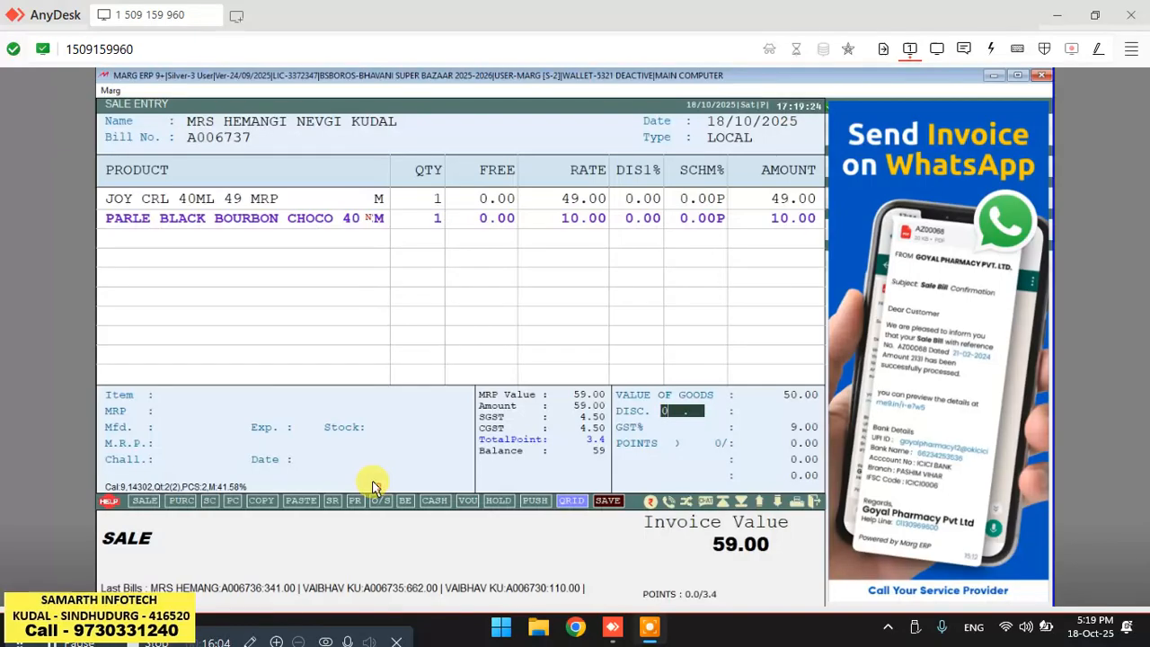
pyautogui.press('Return')
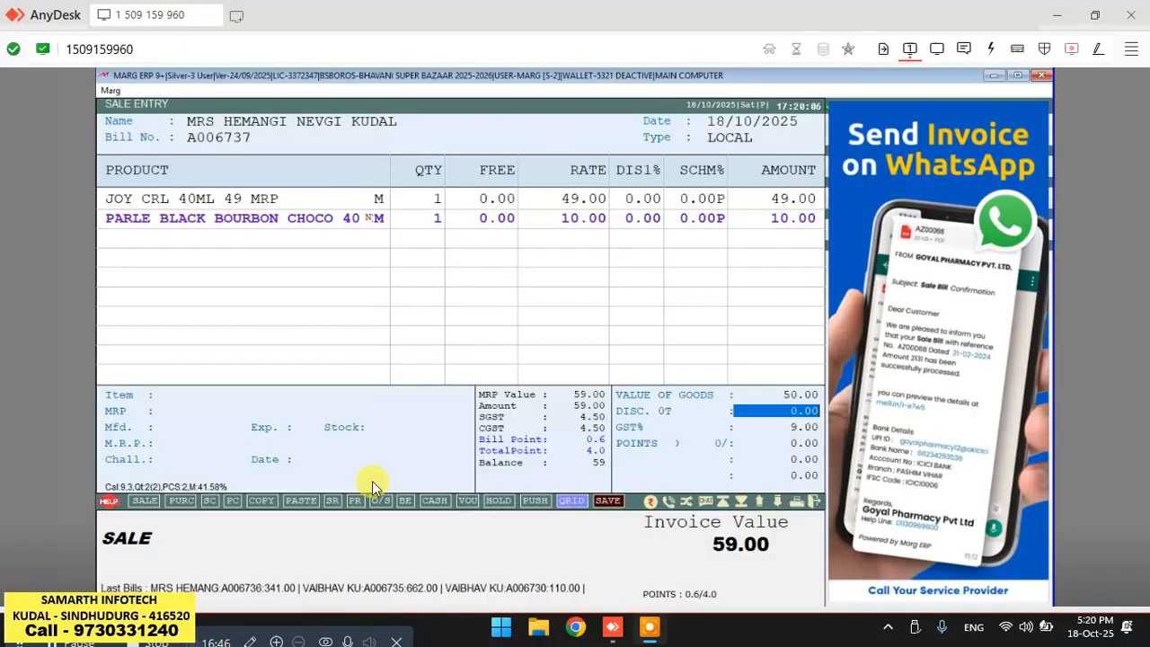
pyautogui.press('Return')
pyautogui.press('Return')
pyautogui.press('Return')
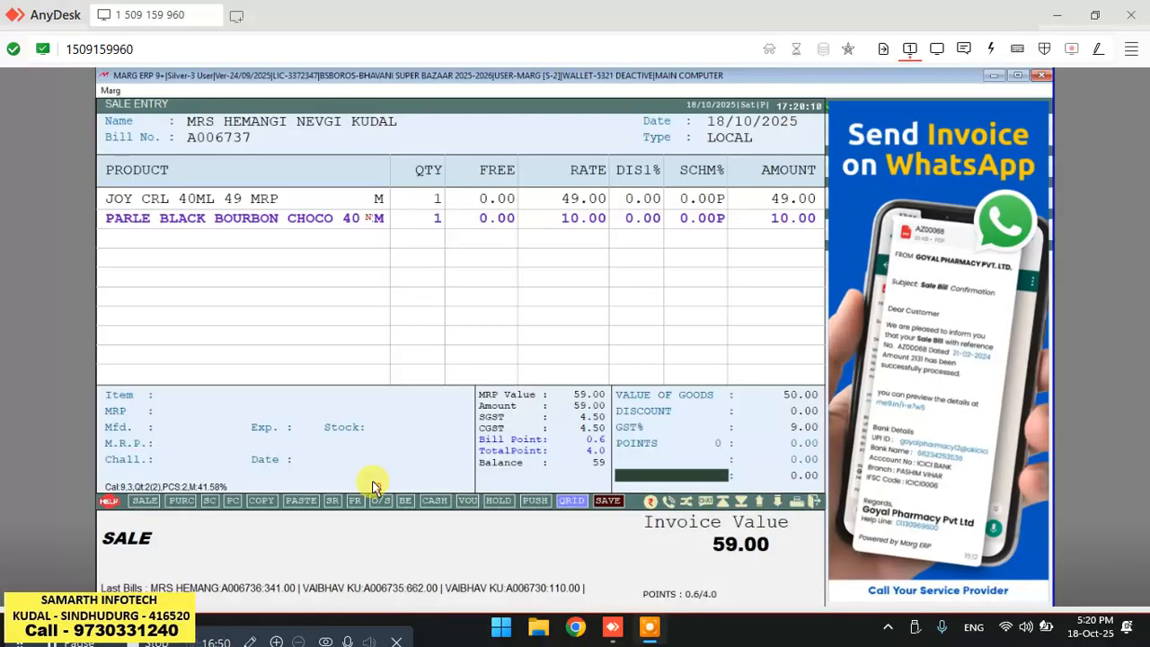
pyautogui.press('Return')
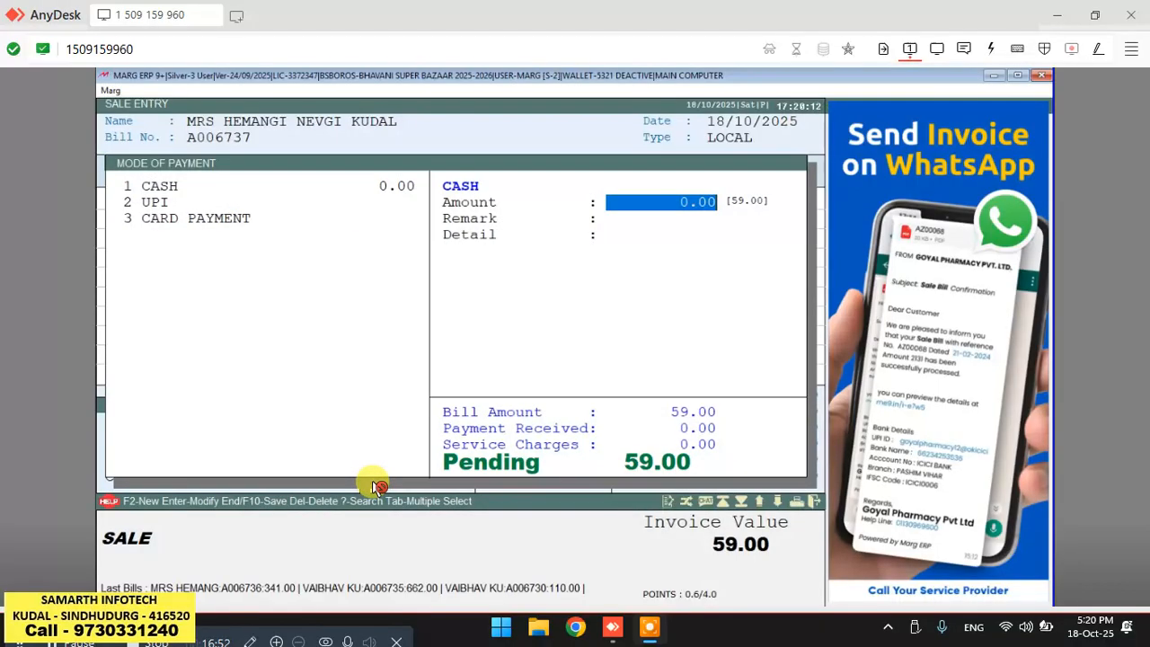
pyautogui.press('Escape')
pyautogui.press('Escape')
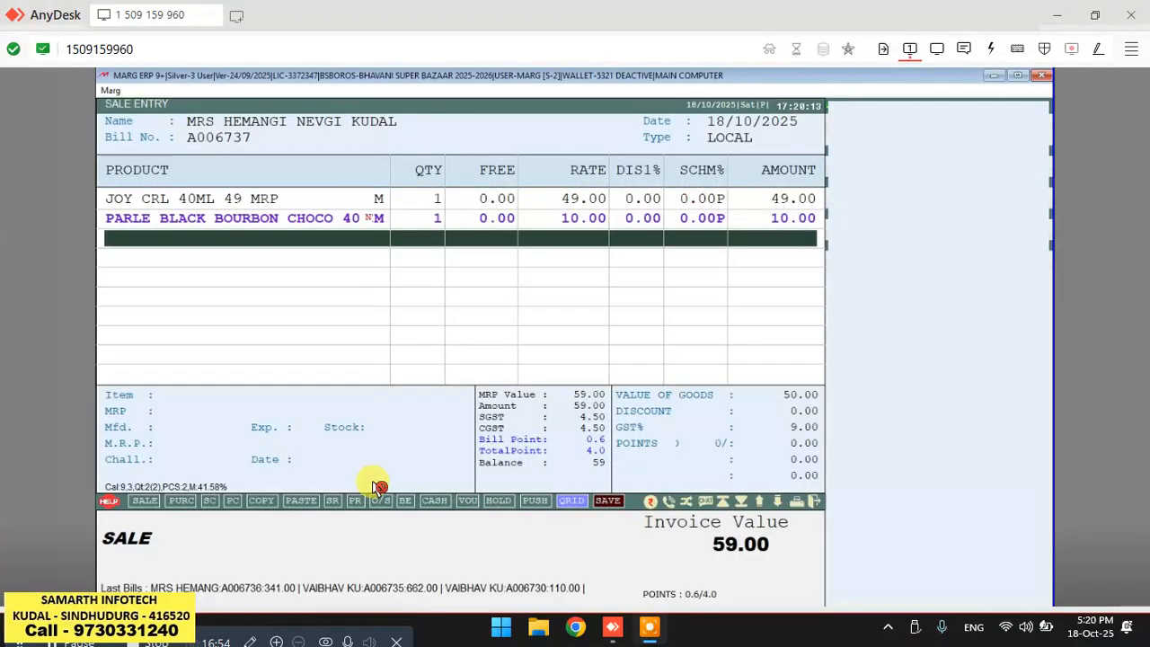
# Search items for MODA and add MODAK PITH 500G-SJ to the bill with quantity 1.
pyautogui.press('Return')
pyautogui.press('Return')
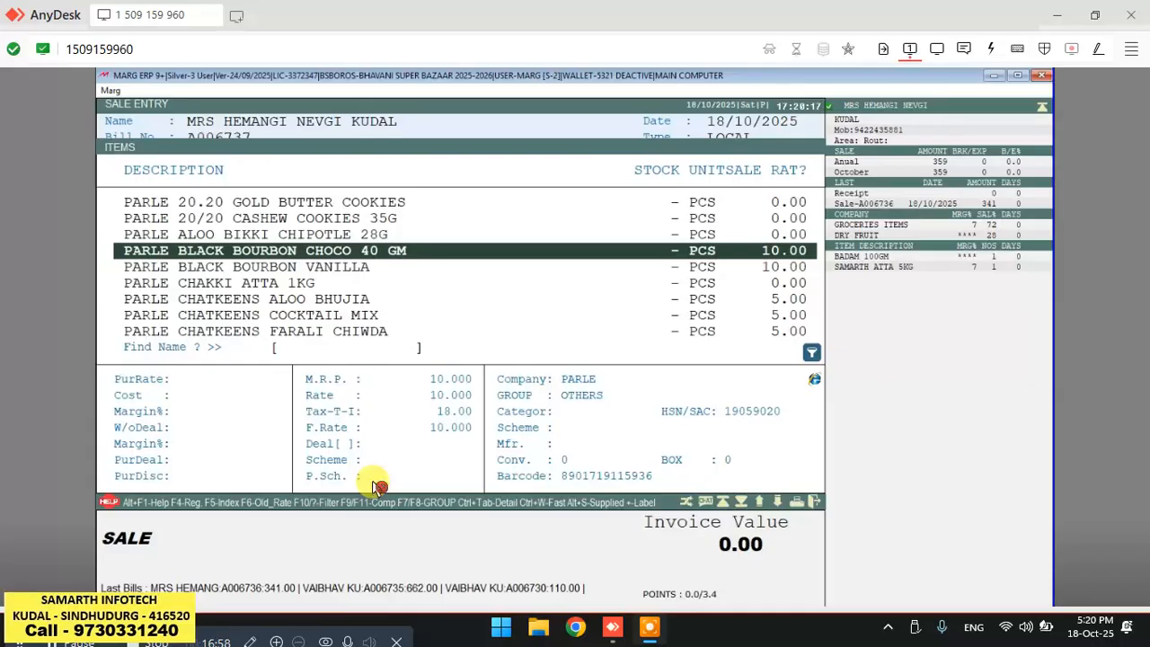
pyautogui.write('MODA')
pyautogui.press('Down')
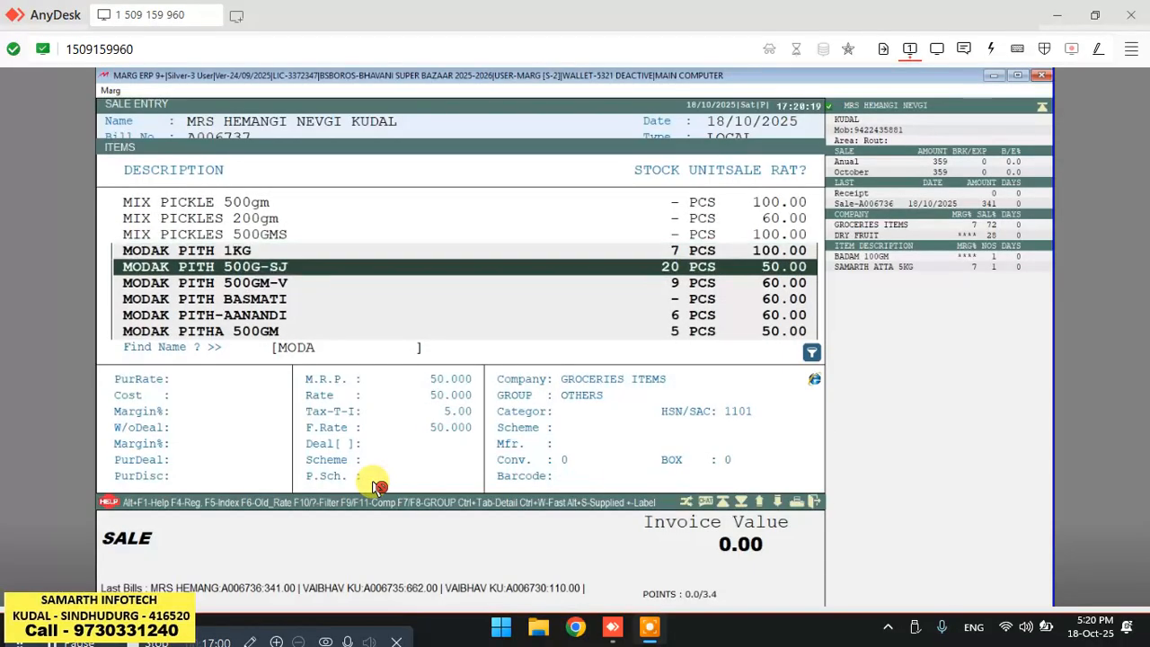
pyautogui.press('Return')
pyautogui.press('Return')
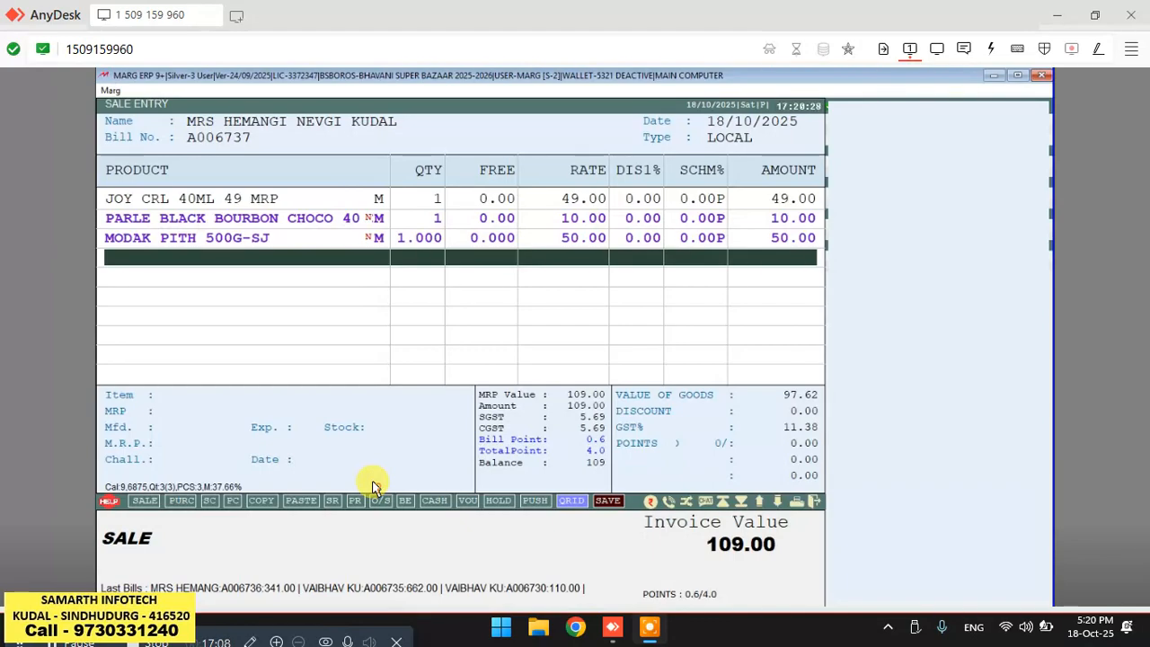
# Finalise the bill without loading schemes and set the bill discount to 5%.
pyautogui.press('Return')
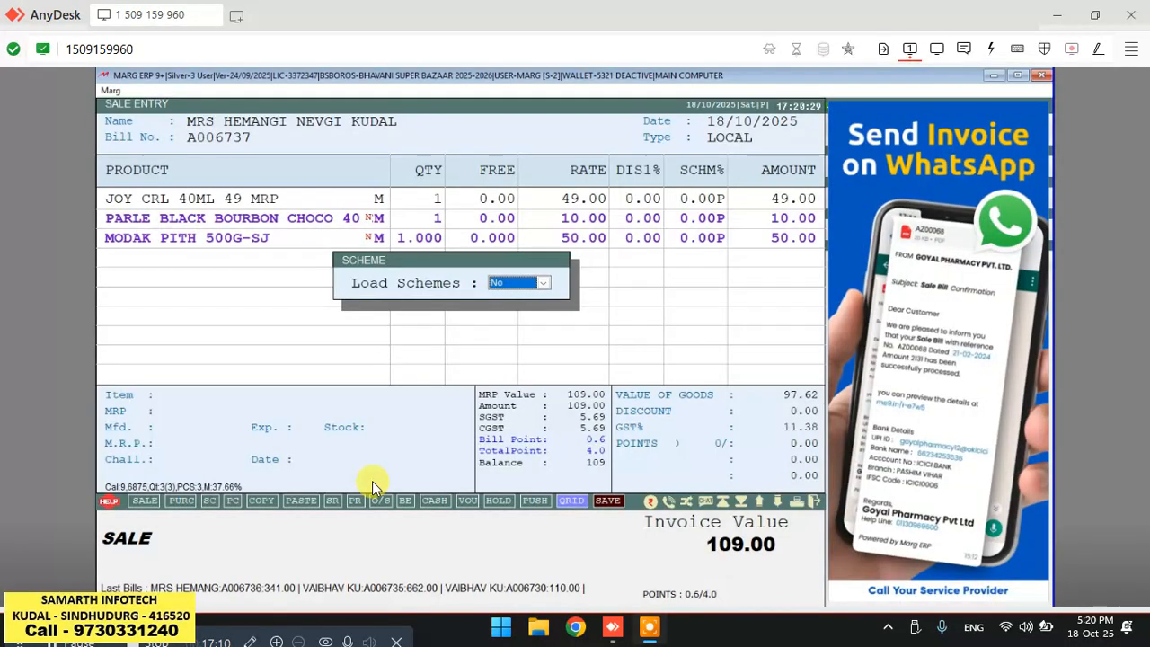
pyautogui.press('Return')
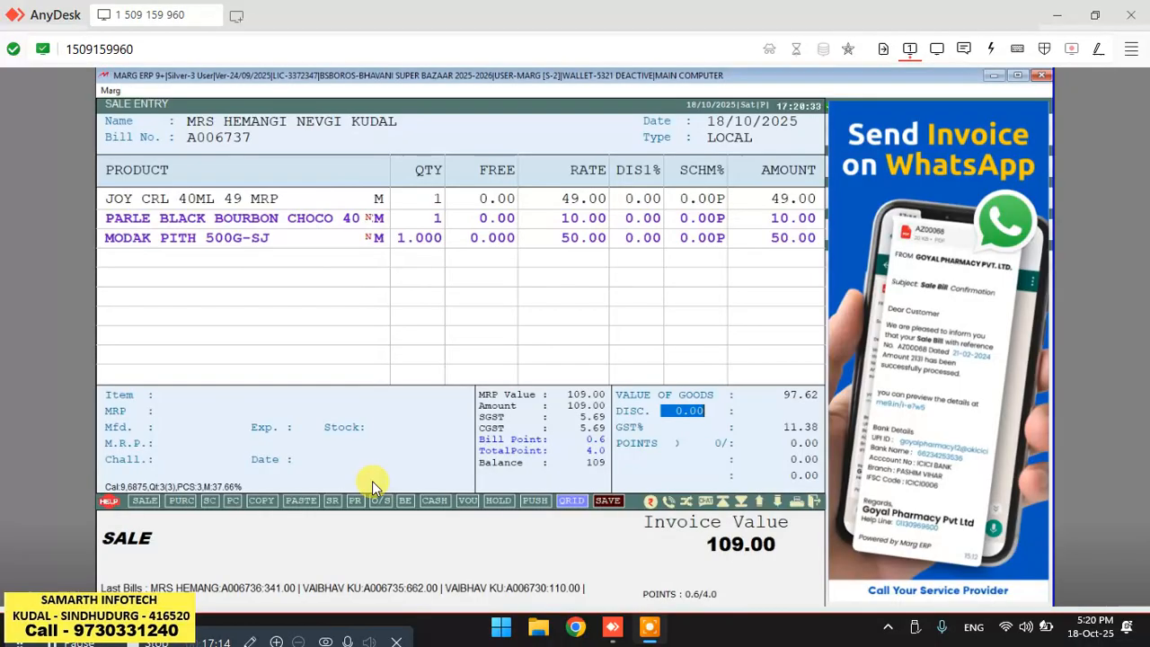
pyautogui.write('5 .')
pyautogui.press('Return')
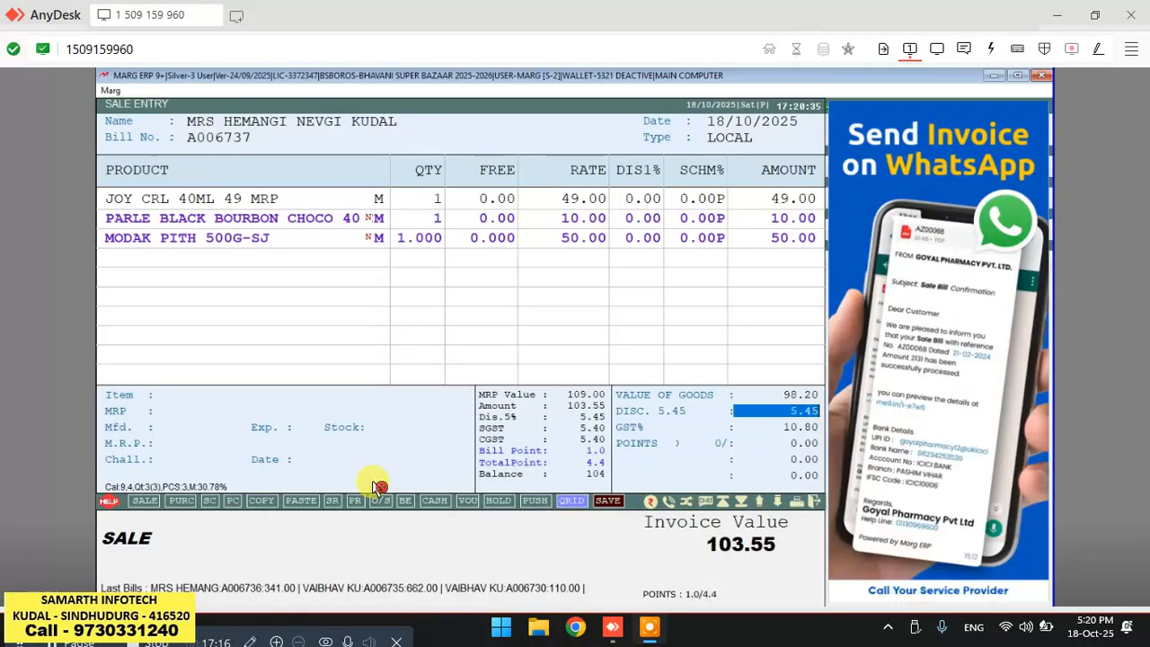
# Accept the 5% bill discount, skip points and record a cash payment of 104.
pyautogui.press('Return')
pyautogui.press('Return')
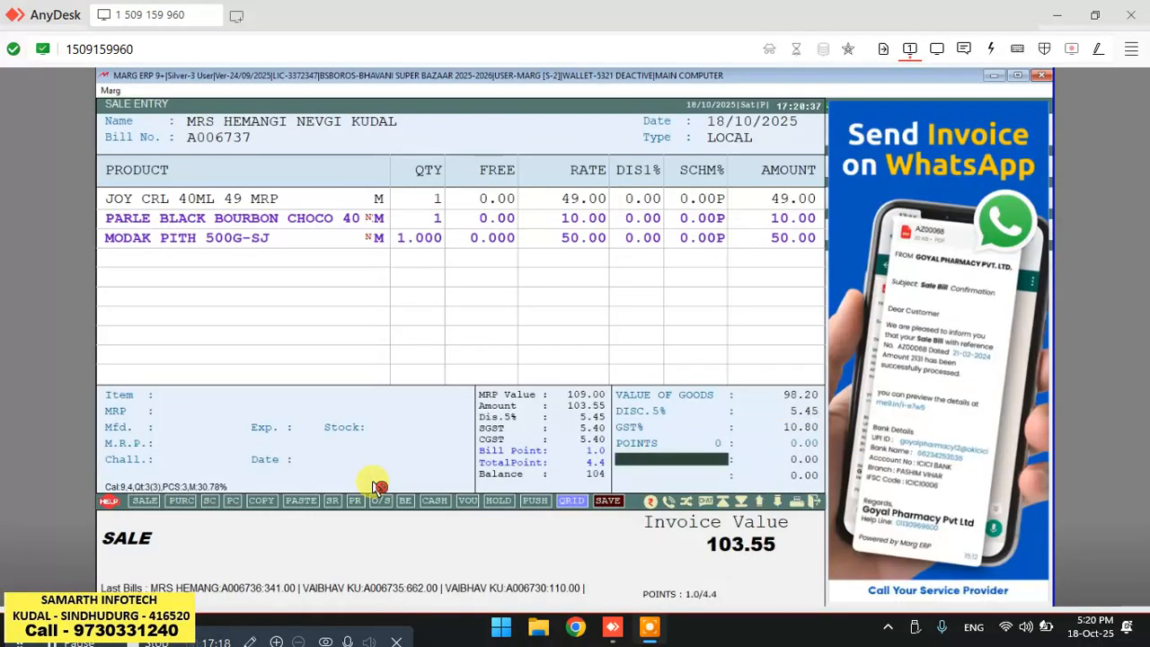
pyautogui.press('Return')
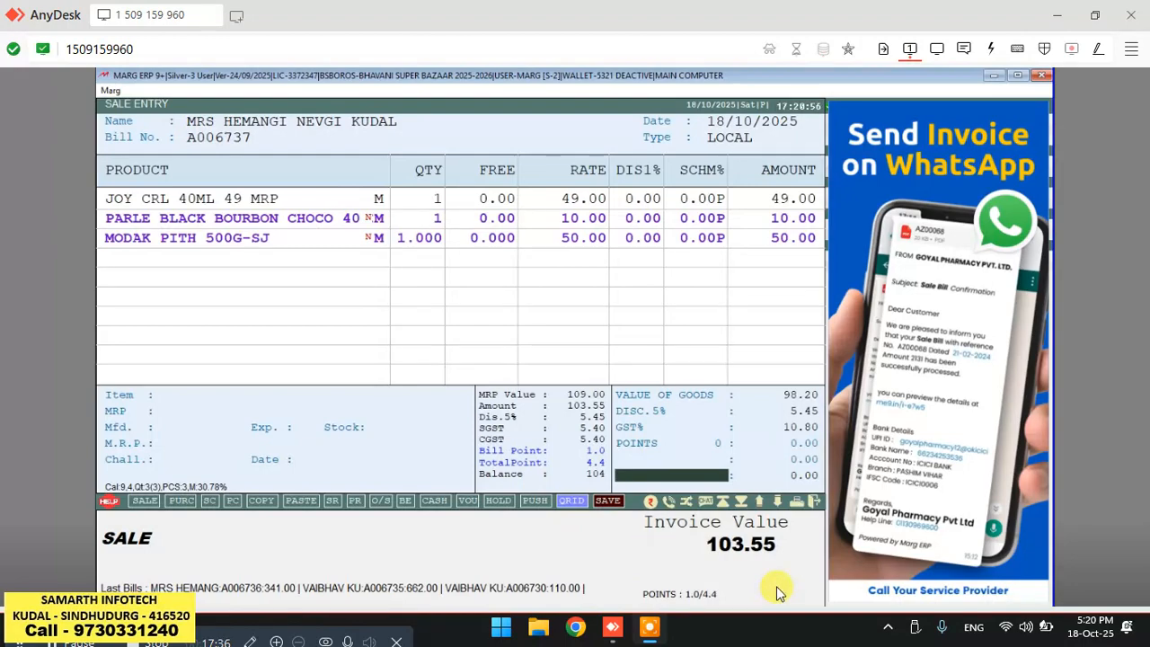
pyautogui.press('Return')
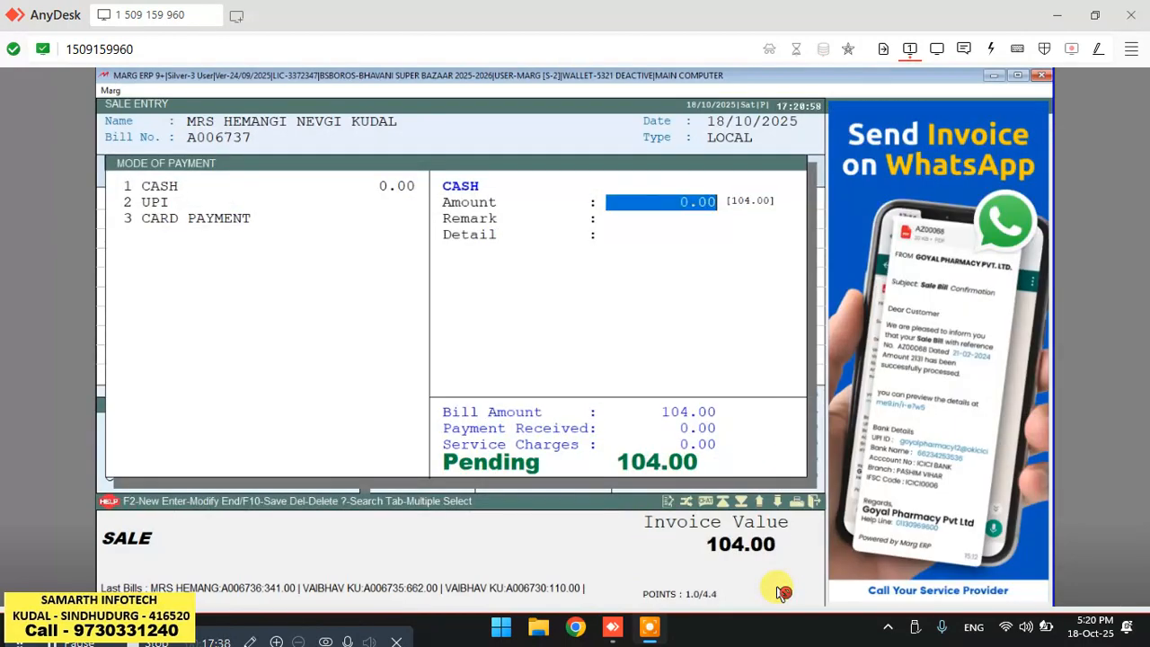
pyautogui.write('104')
pyautogui.press('Return')
pyautogui.press('Return')
# Save the payment and accept the cash and bill detail dialogs.
pyautogui.press('Return')
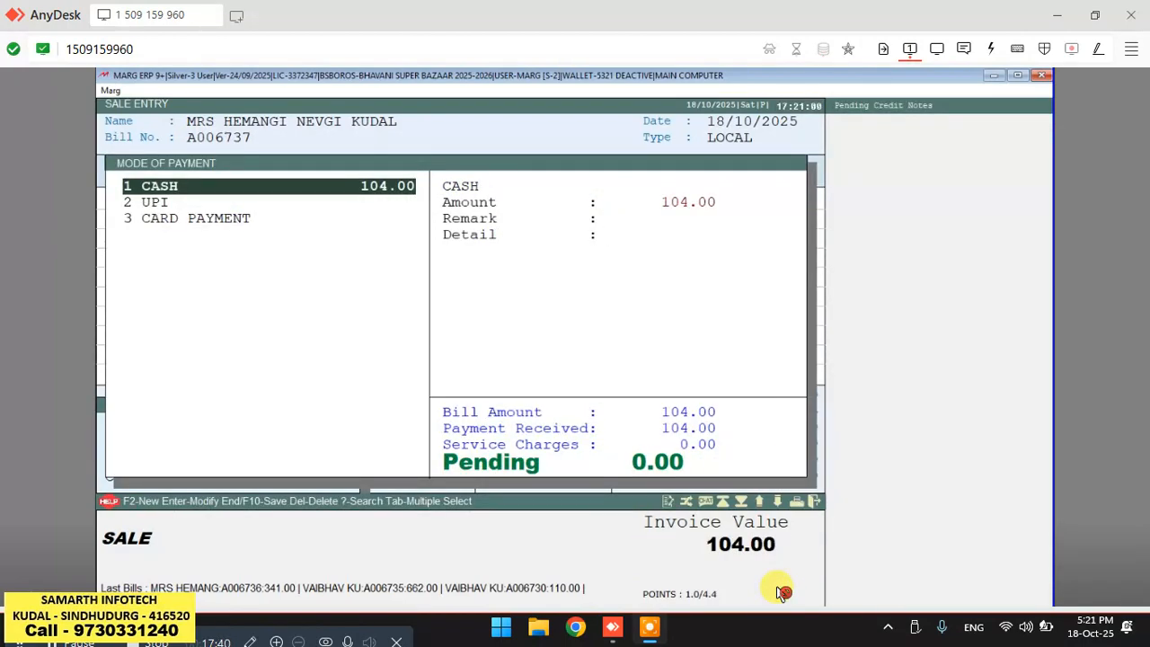
pyautogui.press('End')
pyautogui.press('Return')
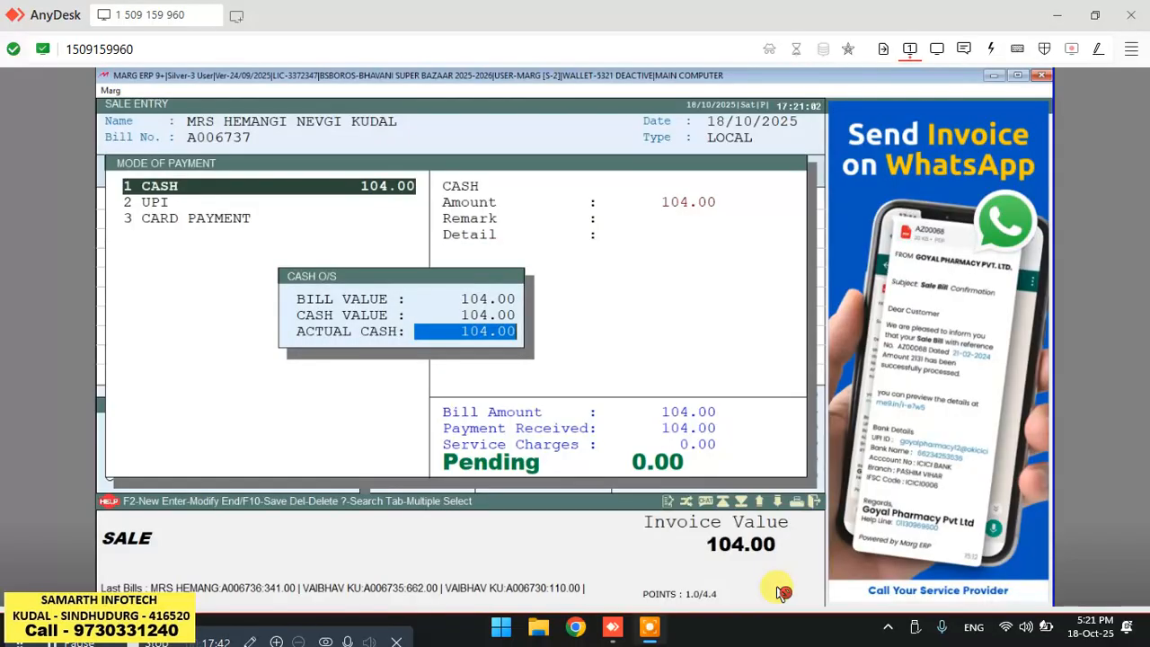
pyautogui.press('Return')
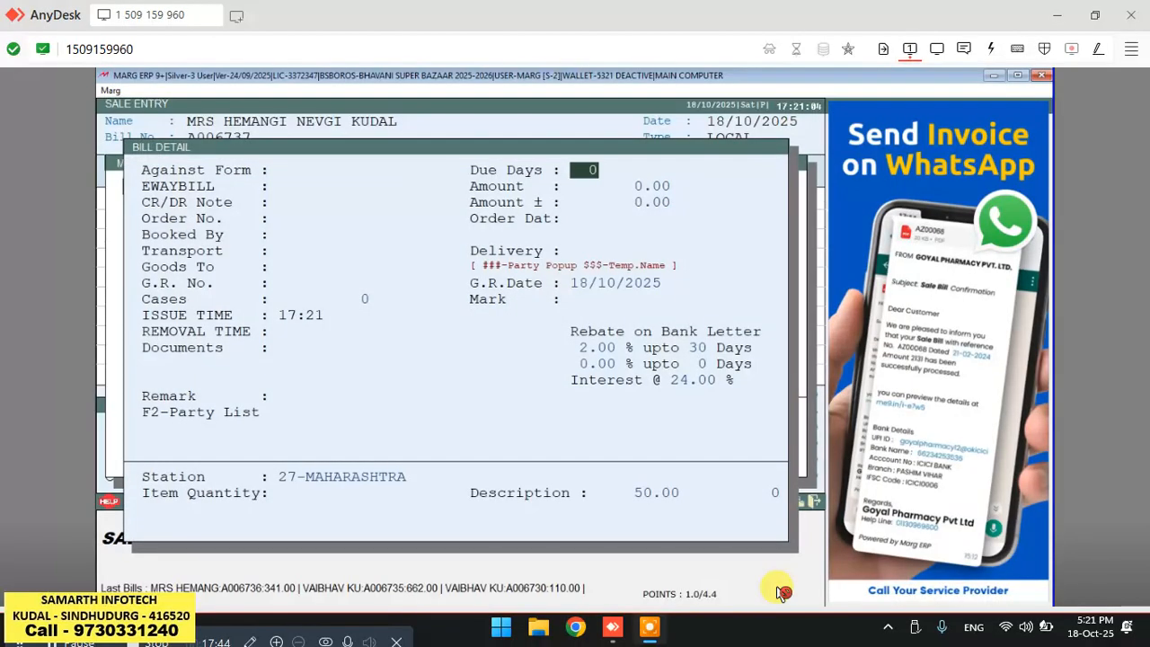
pyautogui.press('Return')
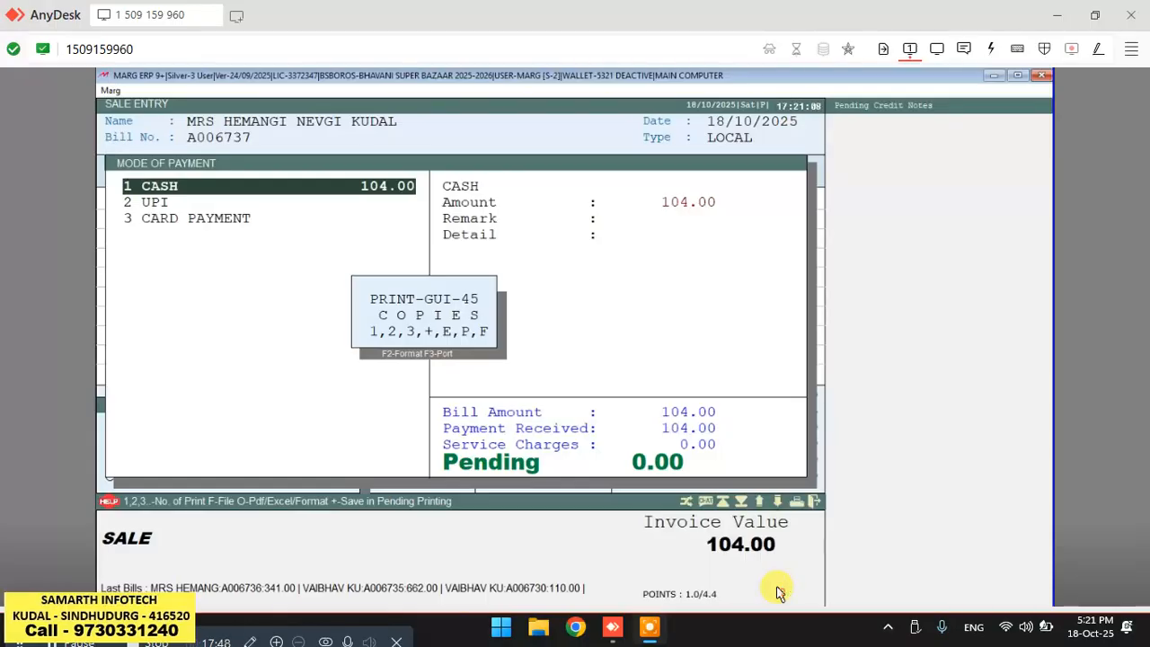
# Preview the printed invoice, then print one copy without sending a message.
pyautogui.press('p')
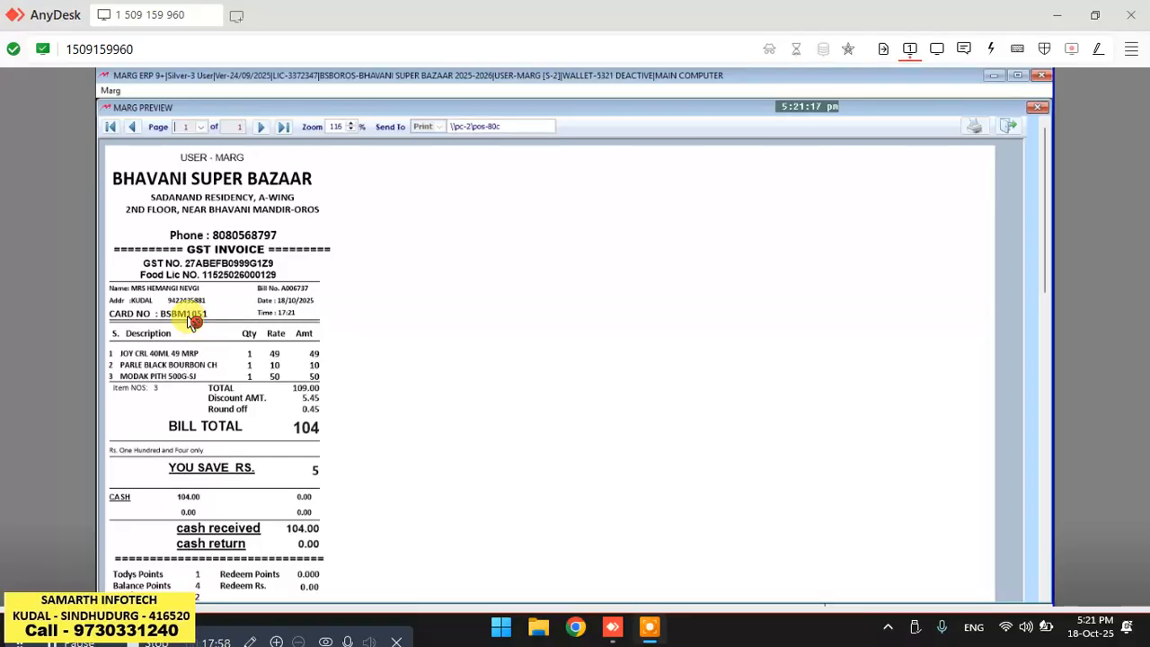
pyautogui.click(193, 321)
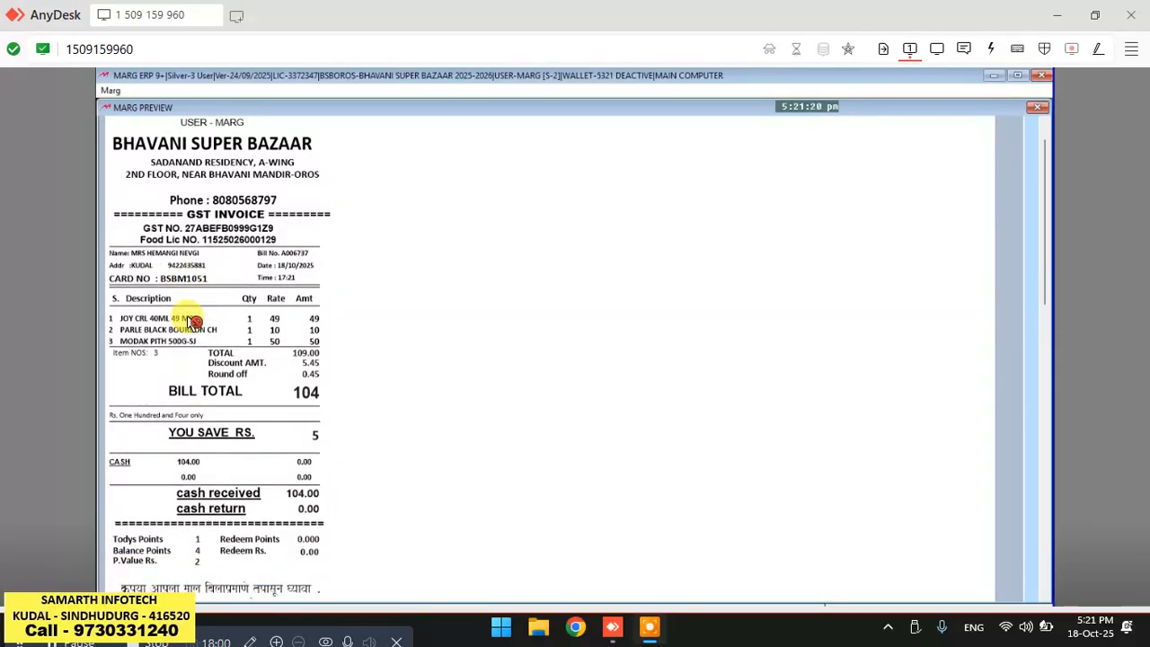
pyautogui.scroll(-2, 191, 321)
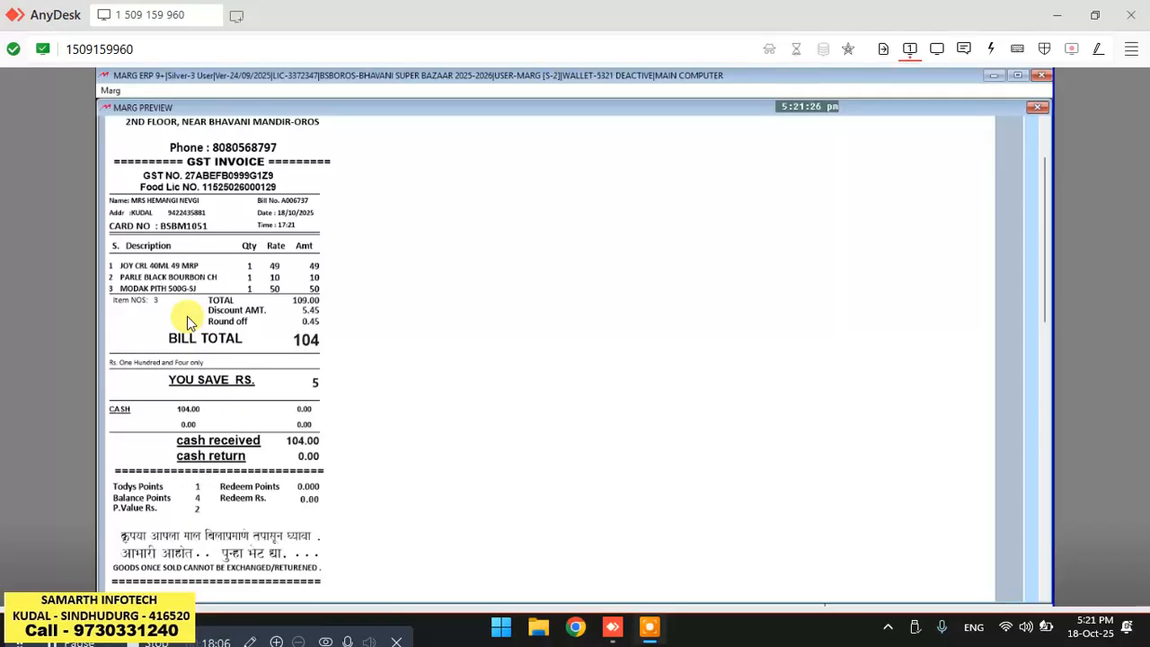
pyautogui.click(189, 321)
pyautogui.click(190, 321)
pyautogui.press('Escape')
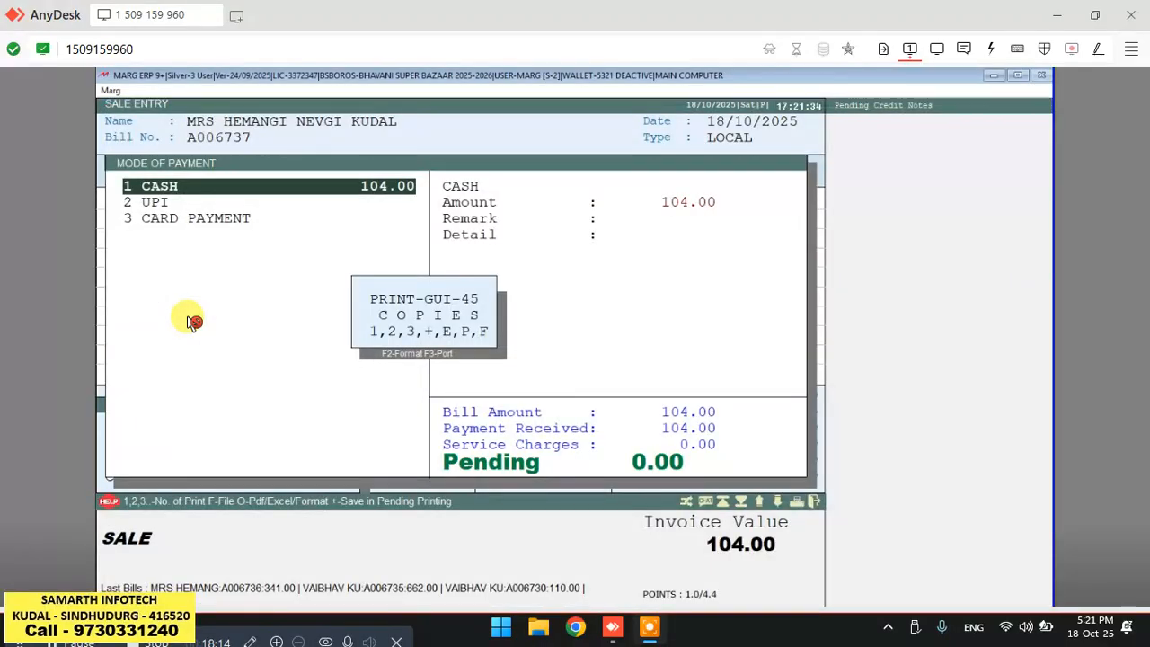
pyautogui.press('1')
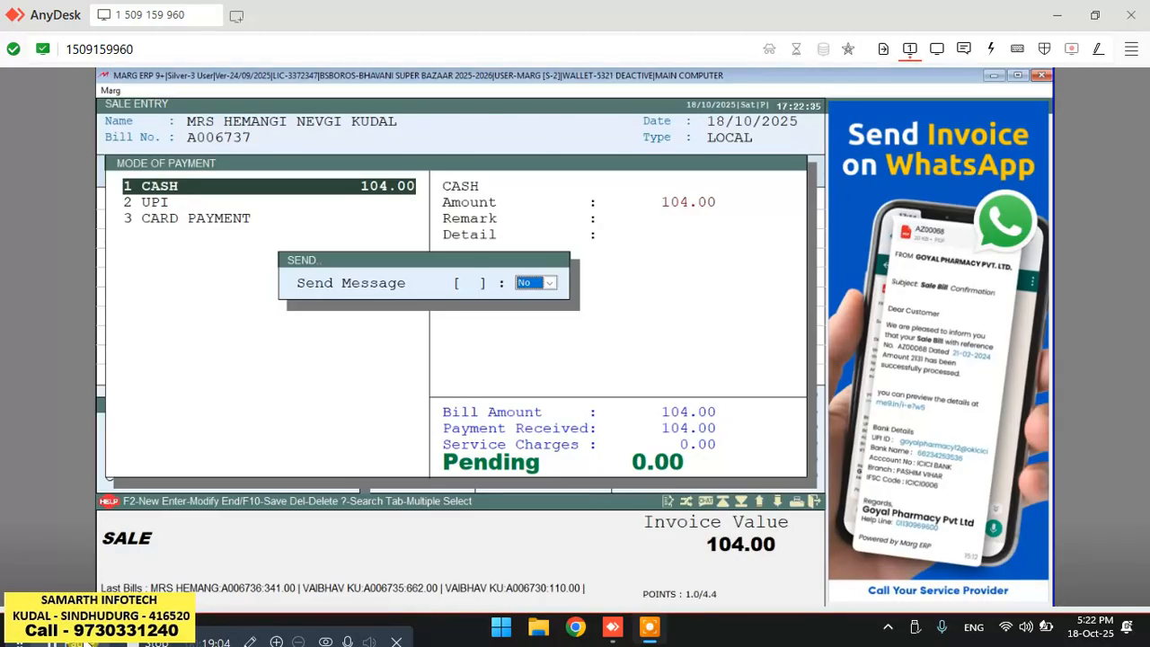
pyautogui.press('Return')
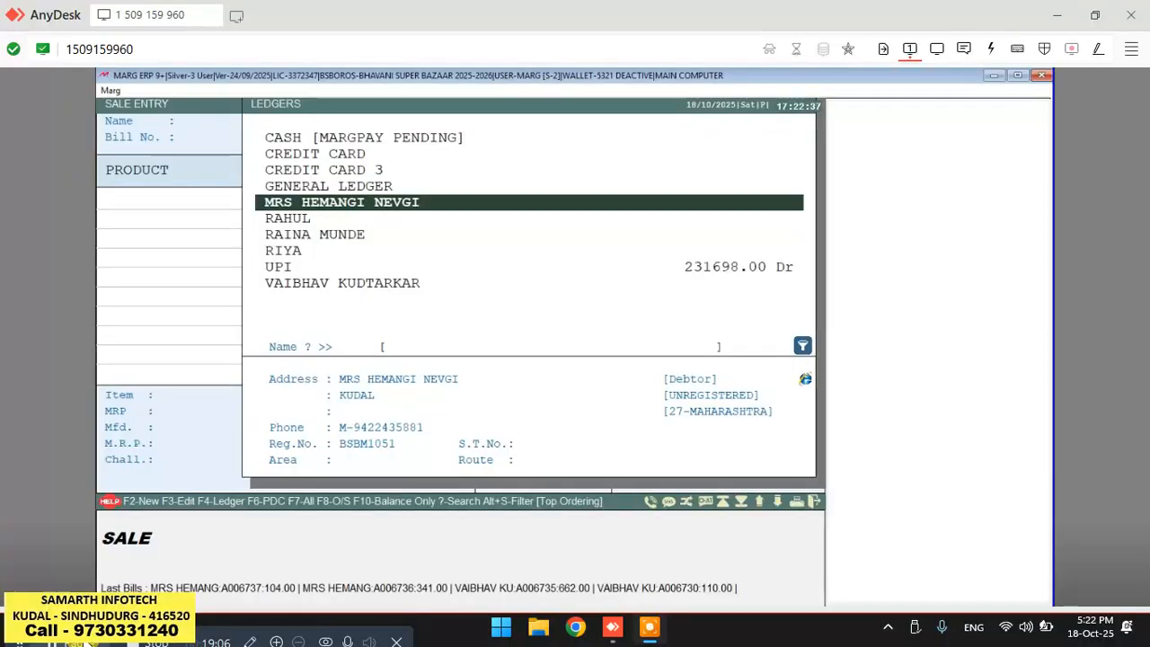
# Start a new bill for the same customer and add MODAK PITH 500G-SJ with quantity 1.
pyautogui.press('Escape')
pyautogui.press('Return')
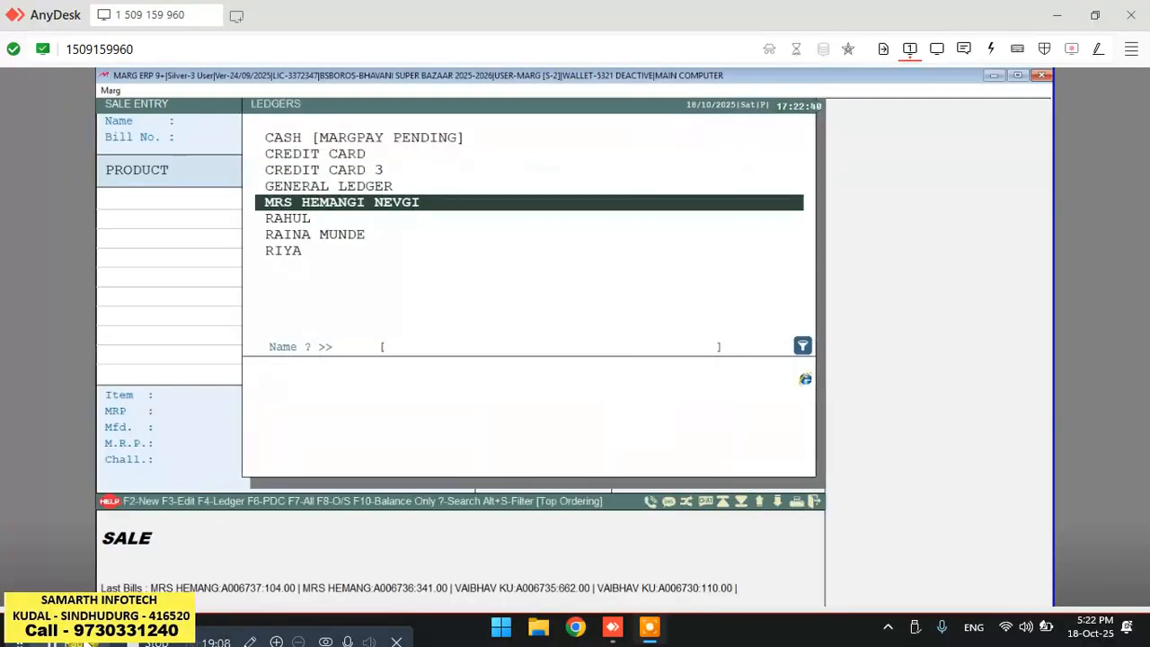
pyautogui.press('Return')
pyautogui.press('Return')
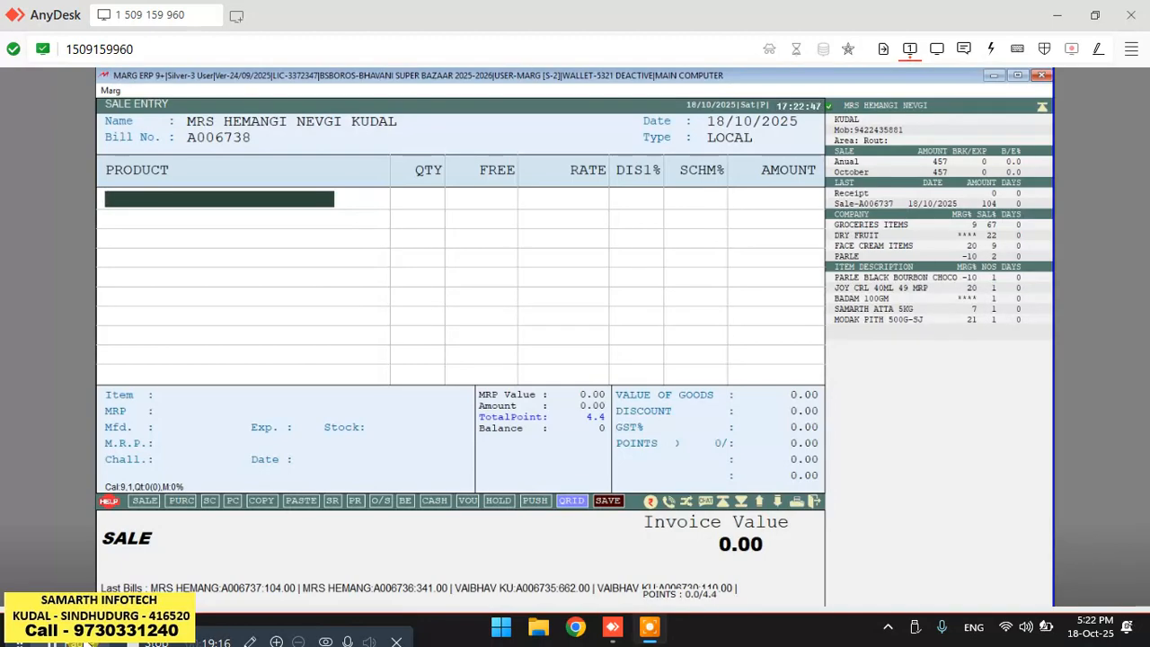
pyautogui.press('Return')
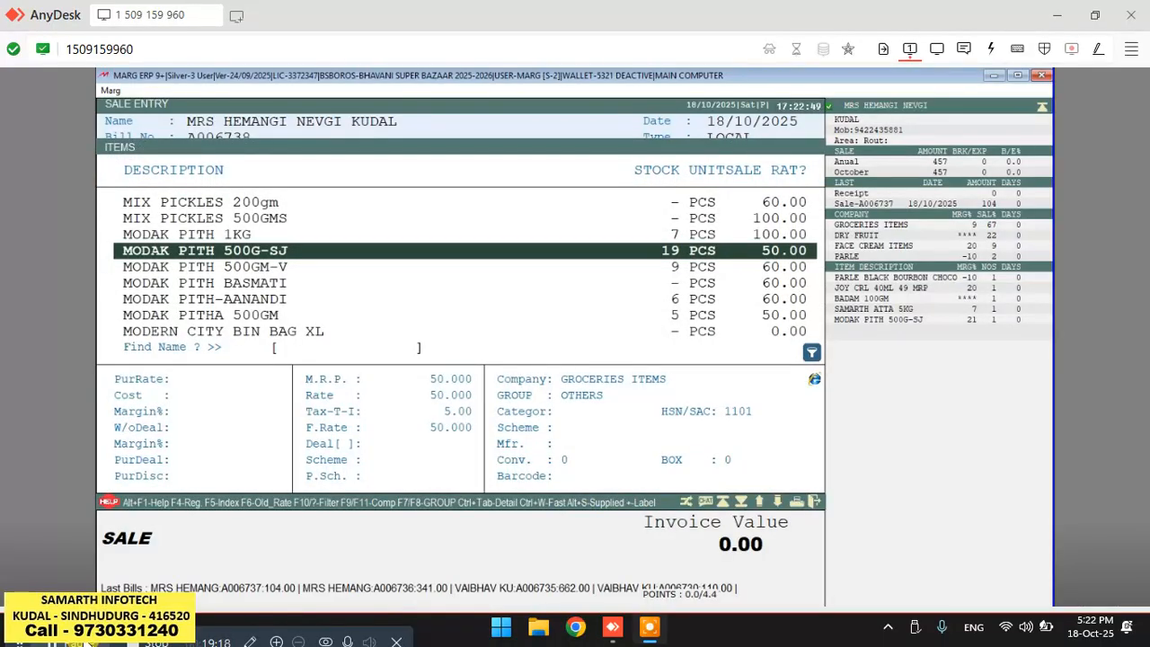
pyautogui.press('Return')
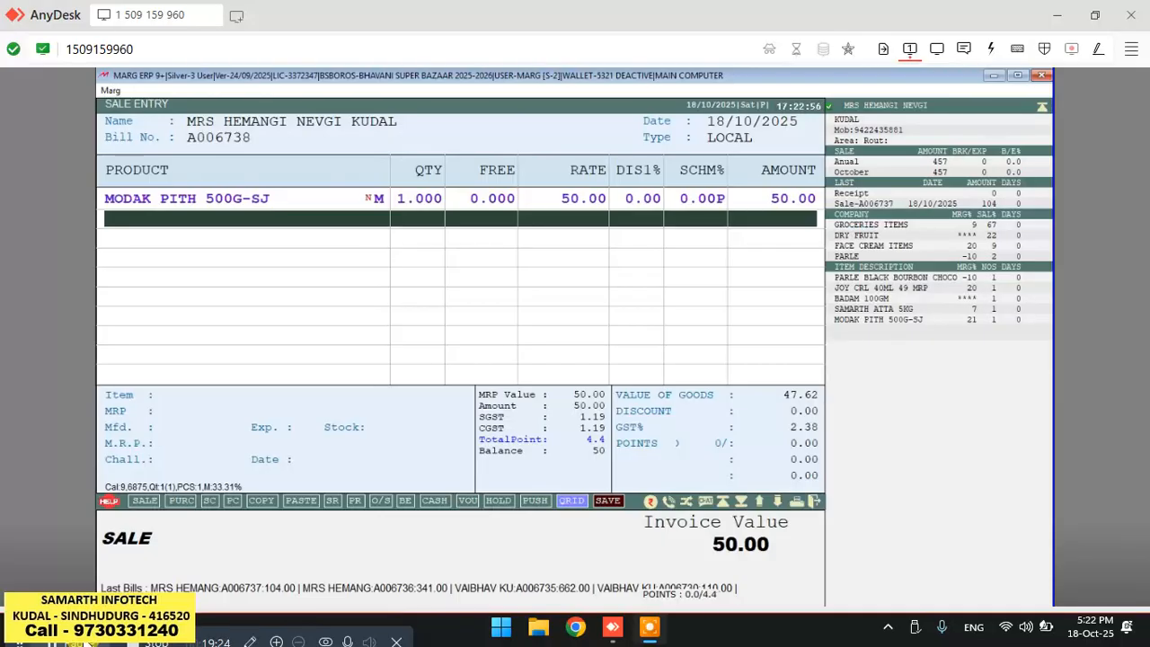
# Finalise the bill without schemes, setting a 2.5% bill discount and redeeming 2 points.
pyautogui.press('Tab')
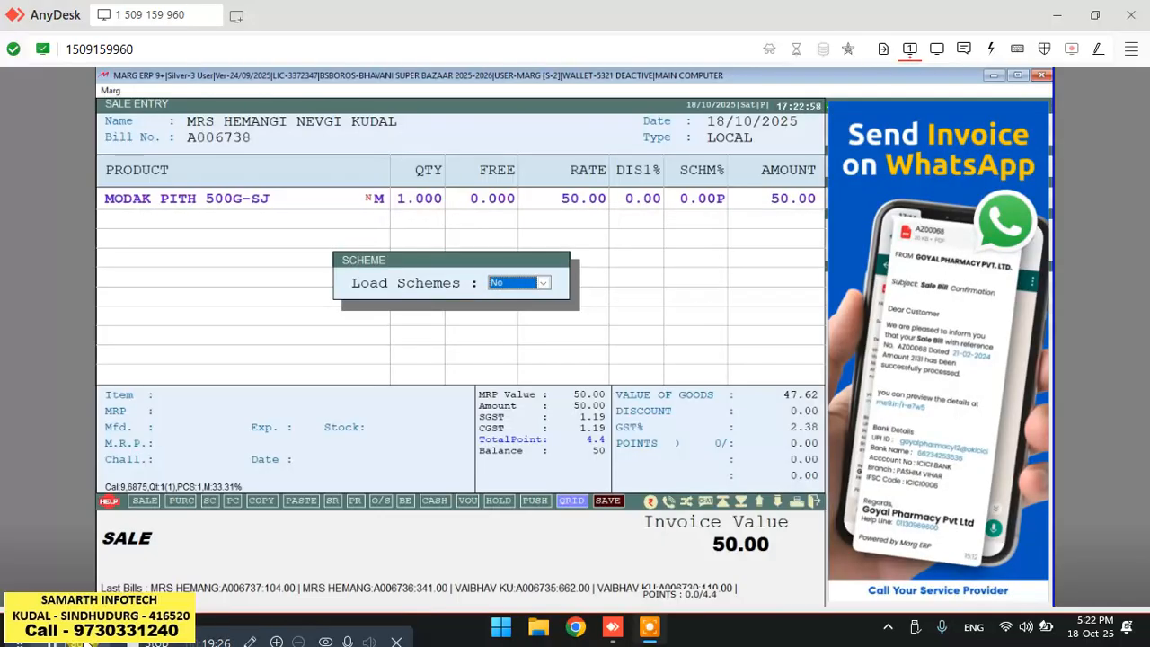
pyautogui.press('Return')
pyautogui.write('2.5')
pyautogui.press('Return')
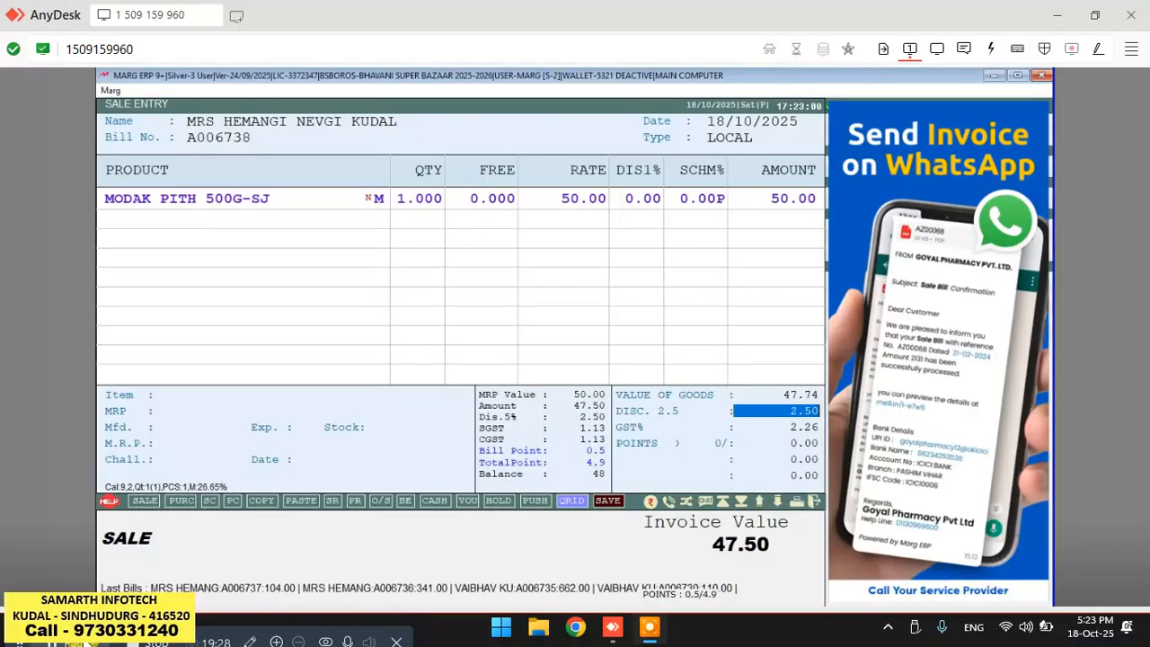
pyautogui.press('Return')
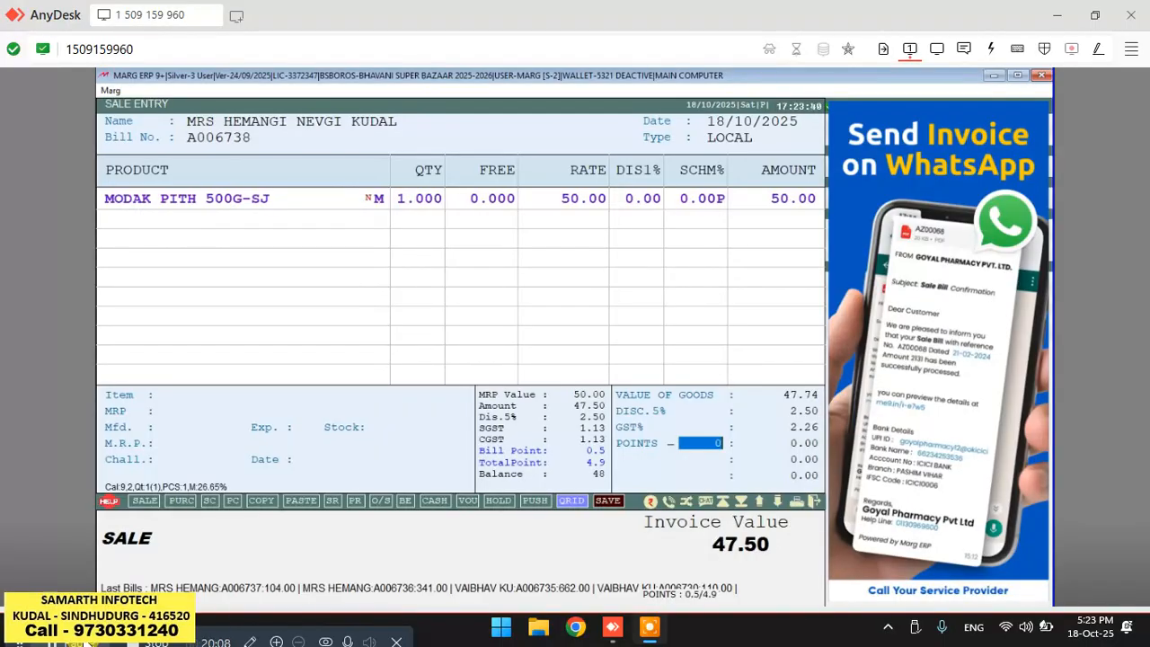
pyautogui.write('2')
pyautogui.press('Return')
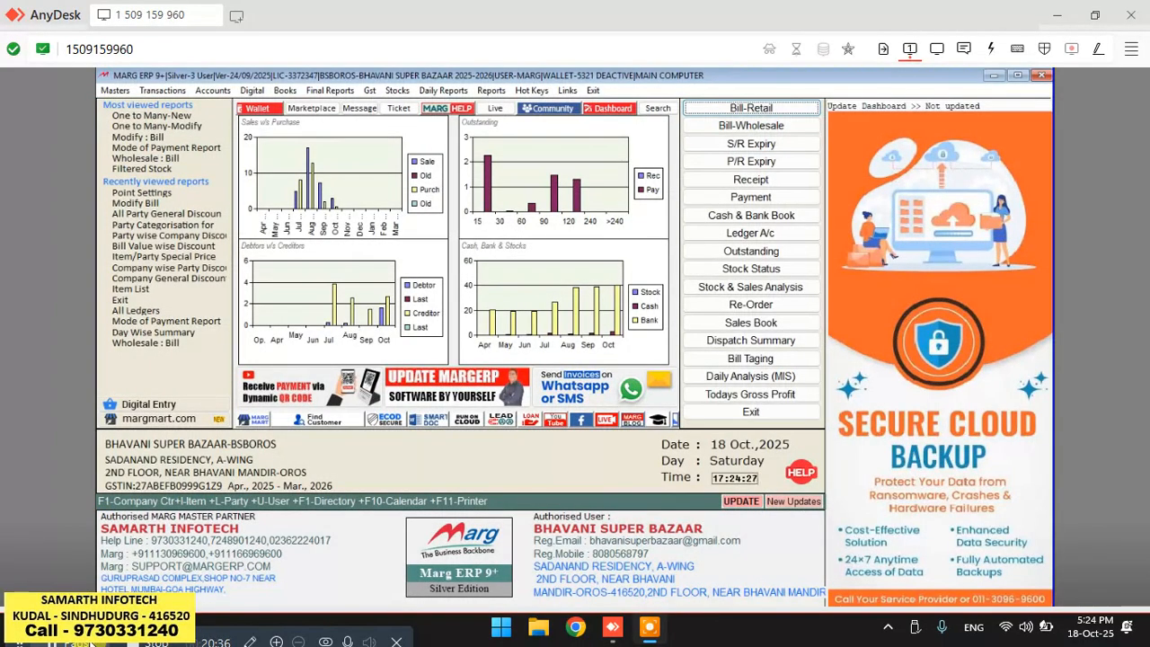
# Open a wholesale bill for the same customer and add MODAK PITH 500G-SJ with quantity 1.
pyautogui.press('Down')
pyautogui.press('Return')
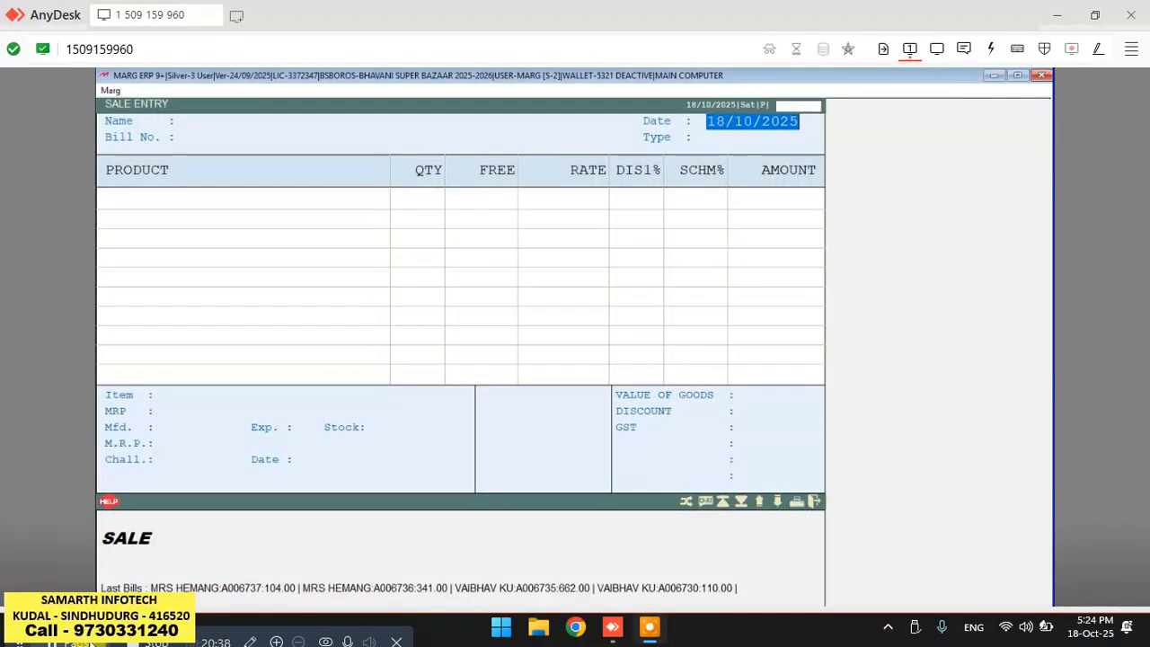
pyautogui.press('Return')
pyautogui.press('Return')
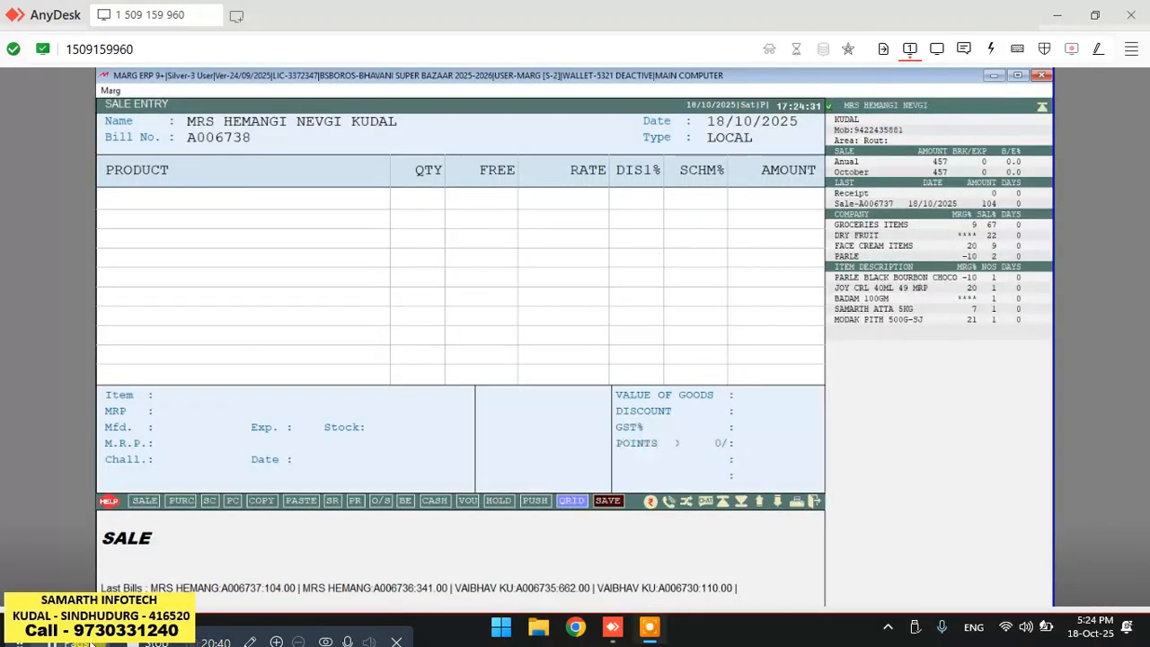
# Add MODAK PITH 500GM-V to the bill with quantity 1.
pyautogui.press('Return')
pyautogui.press('Return')
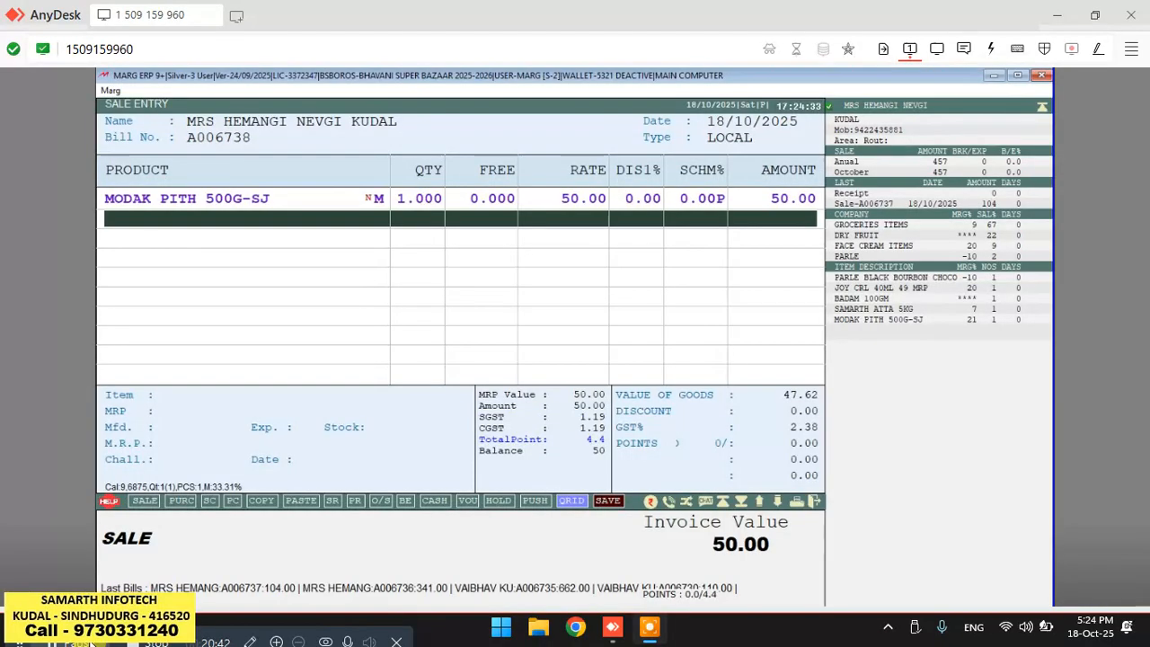
pyautogui.press('Return')
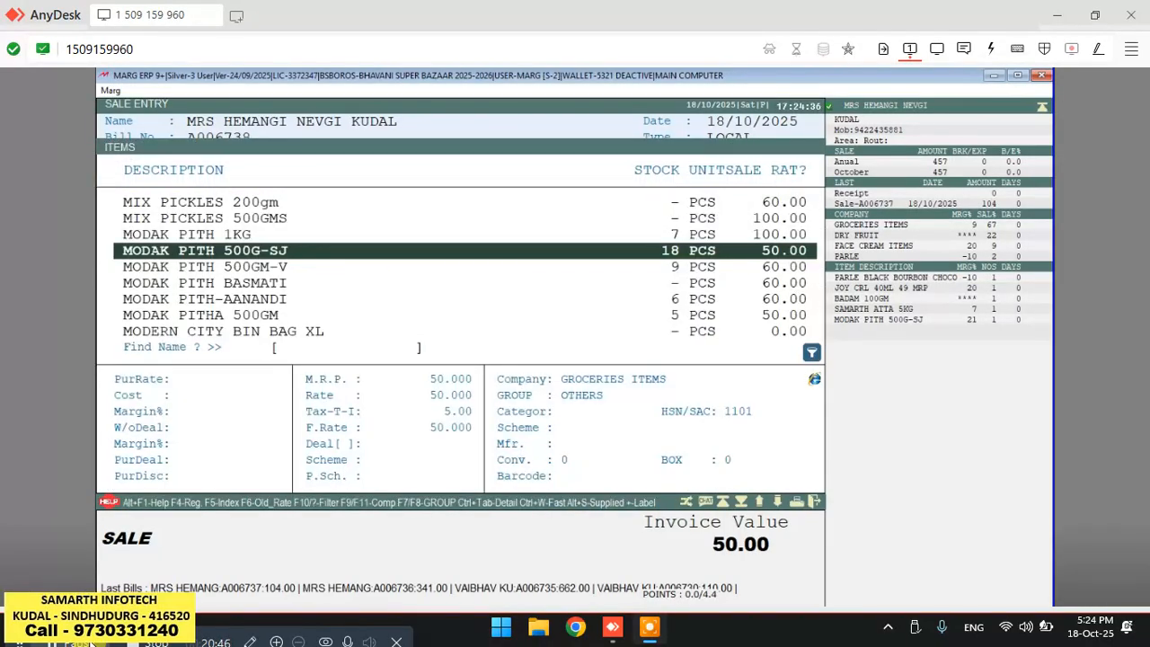
pyautogui.press('Down')
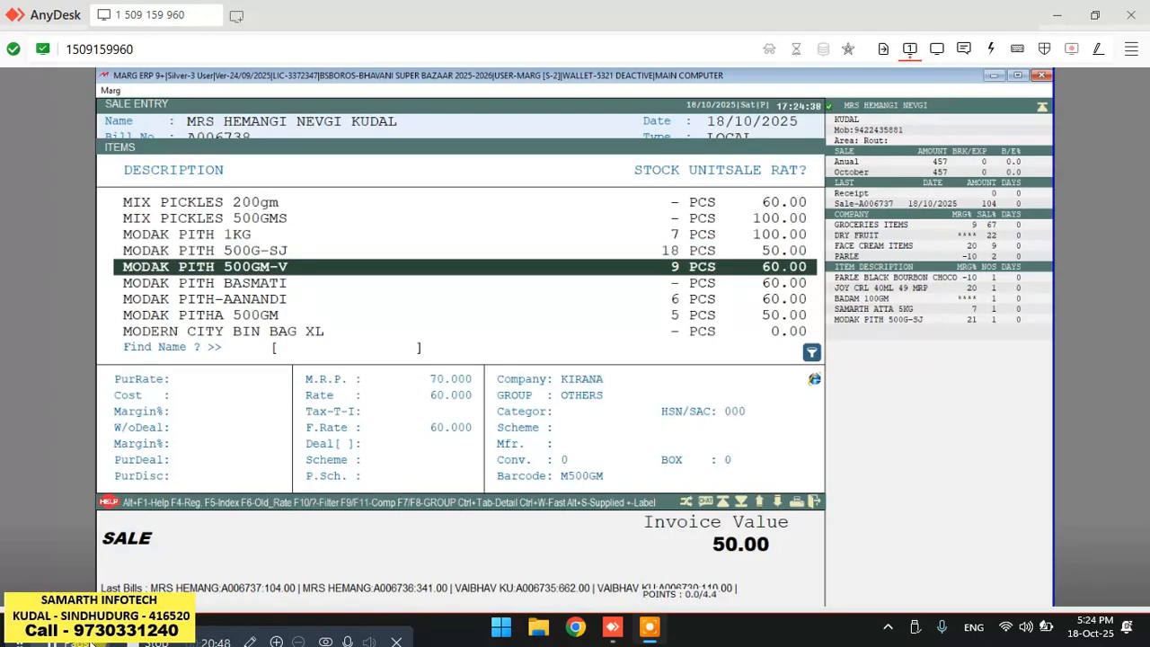
pyautogui.press('Return')
# Add MODAK PITH-AANANDI to the bill with quantity 1.
pyautogui.press('Return')
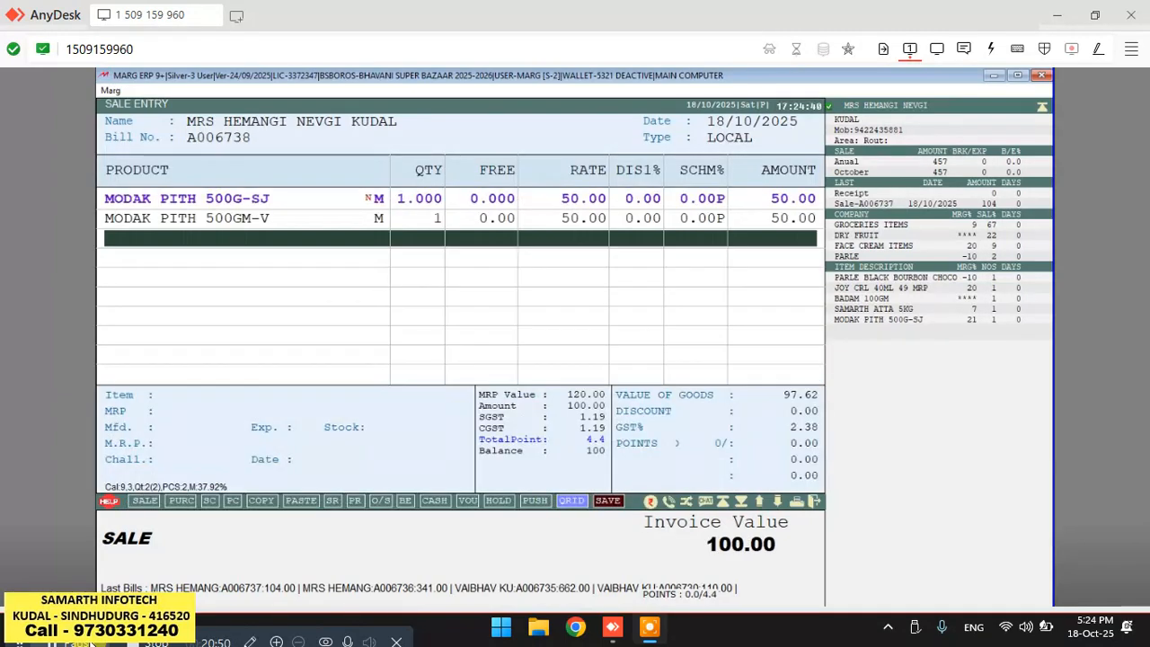
pyautogui.press('Return')
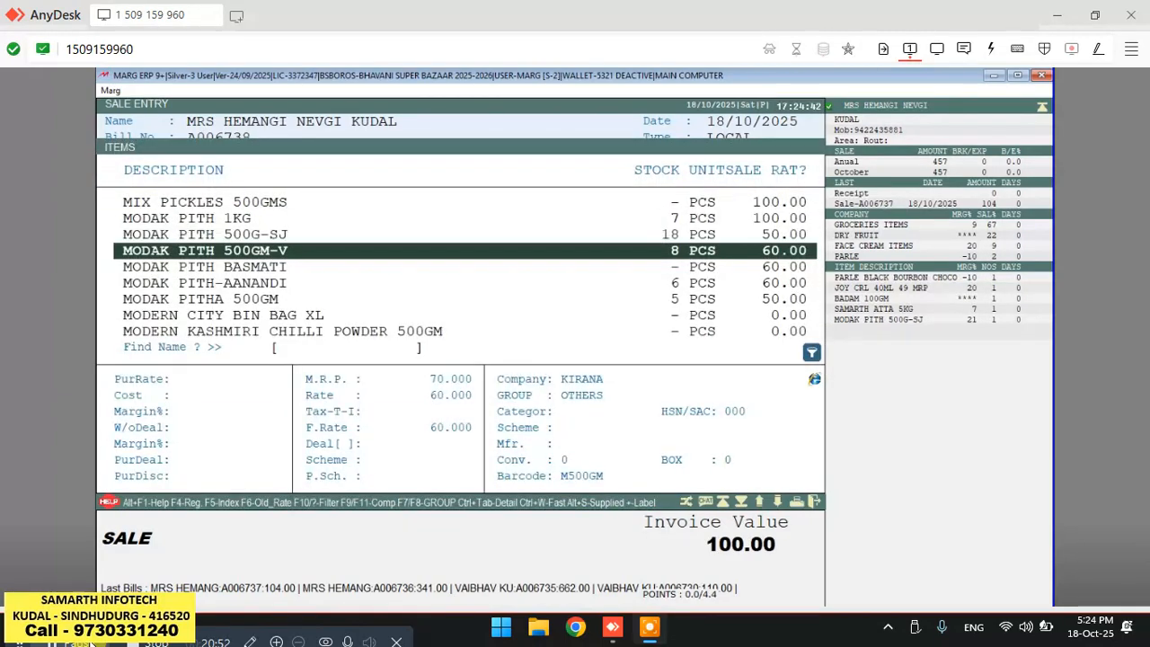
pyautogui.press('Down')
pyautogui.press('Down')
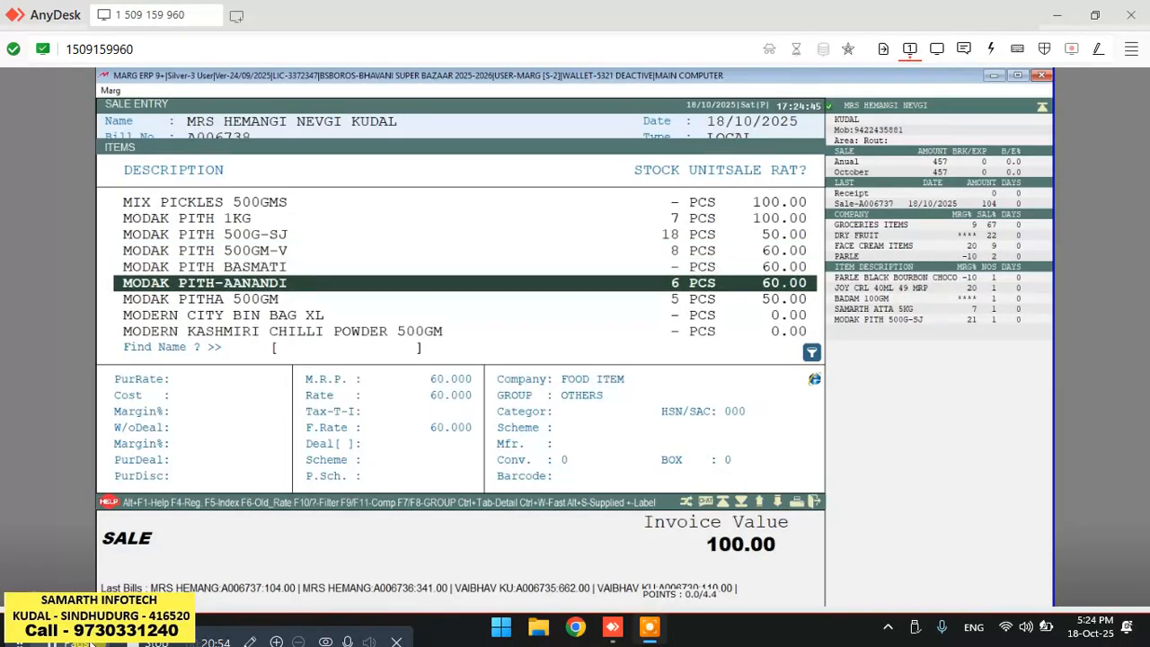
pyautogui.press('Return')
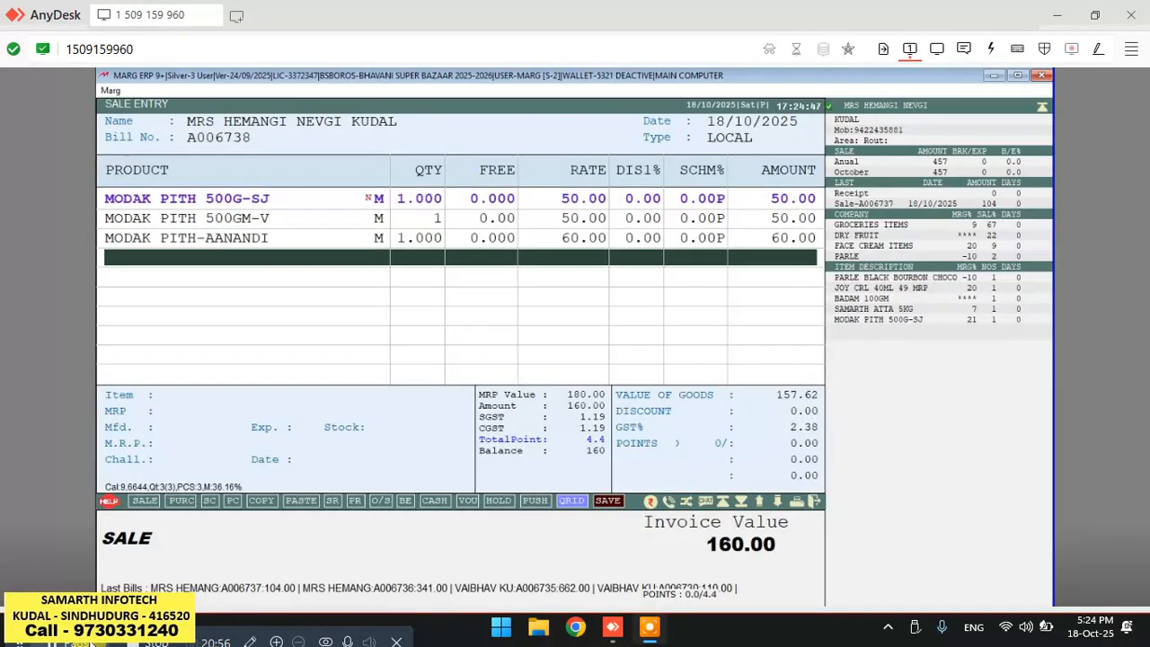
# Finalise the item list and set the bill discount to 8%.
pyautogui.press('Return')
pyautogui.press('Return')
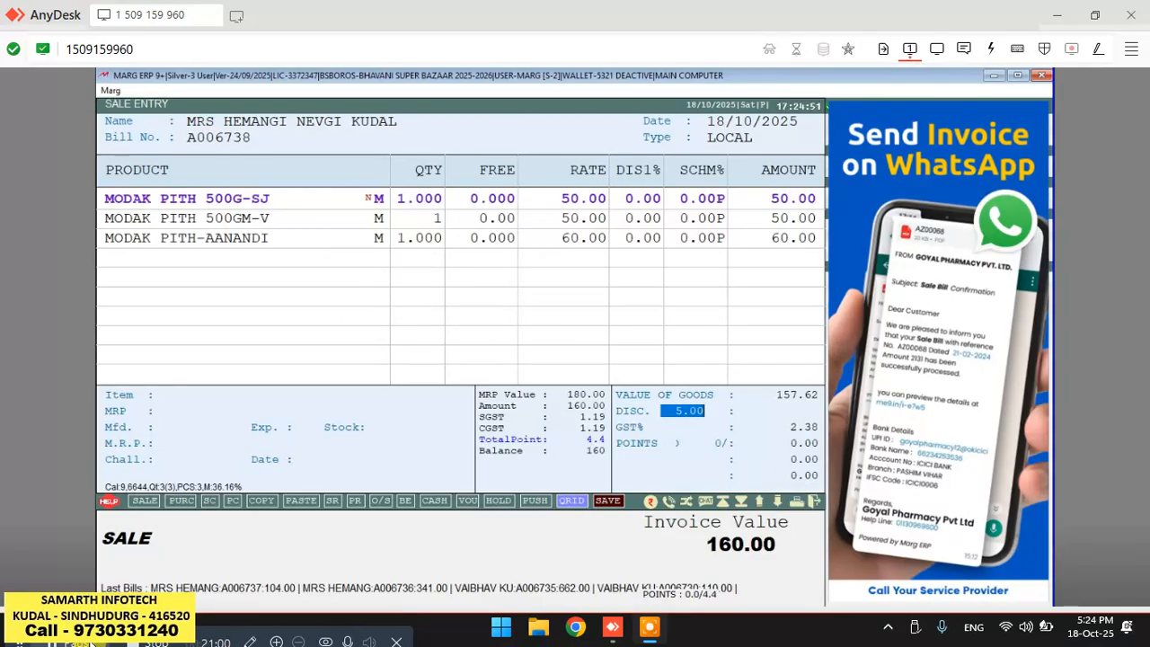
pyautogui.write('8')
pyautogui.press('Return')
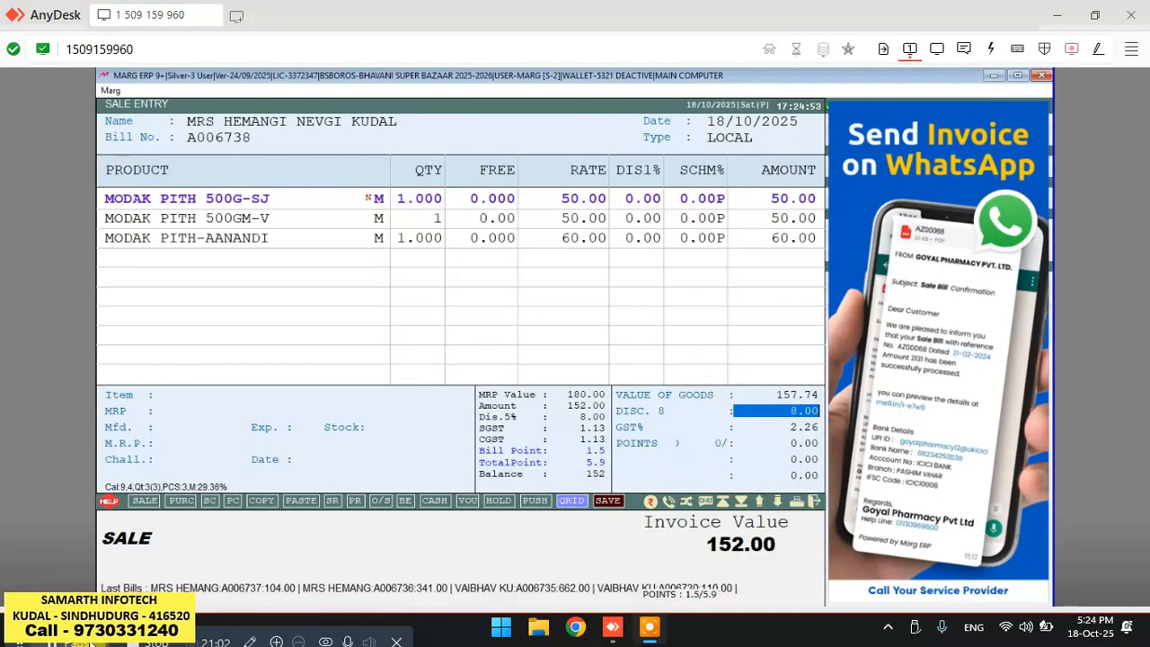
# Redeem 2 points and open the payment entry.
pyautogui.press('Return')
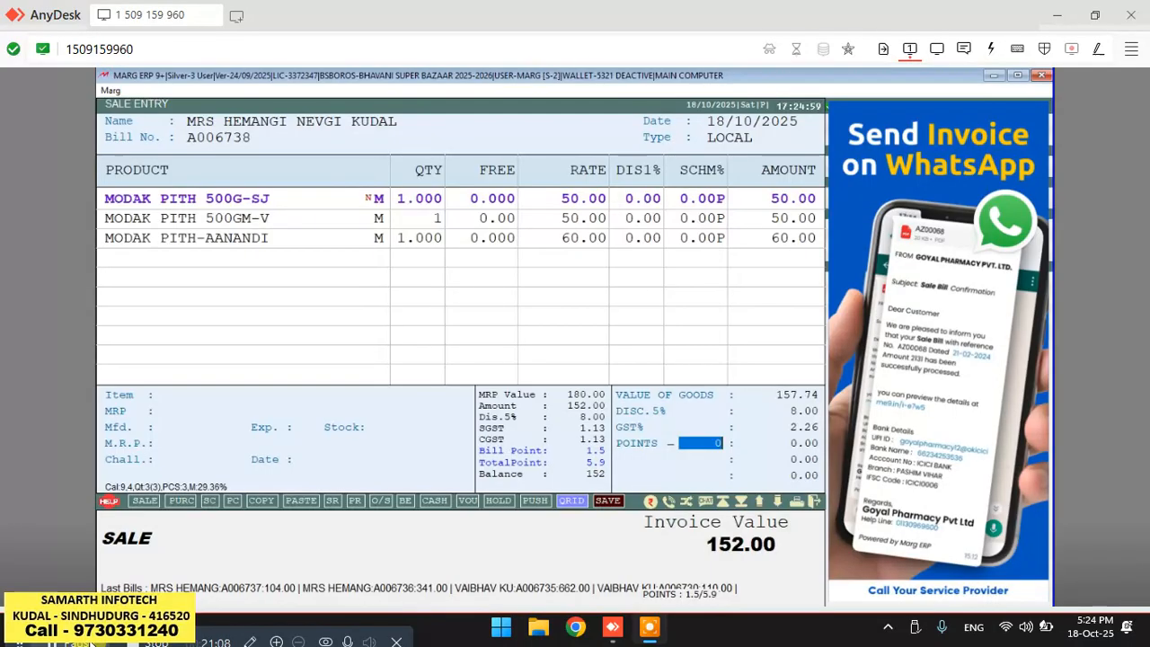
pyautogui.write('2')
pyautogui.press('Return')
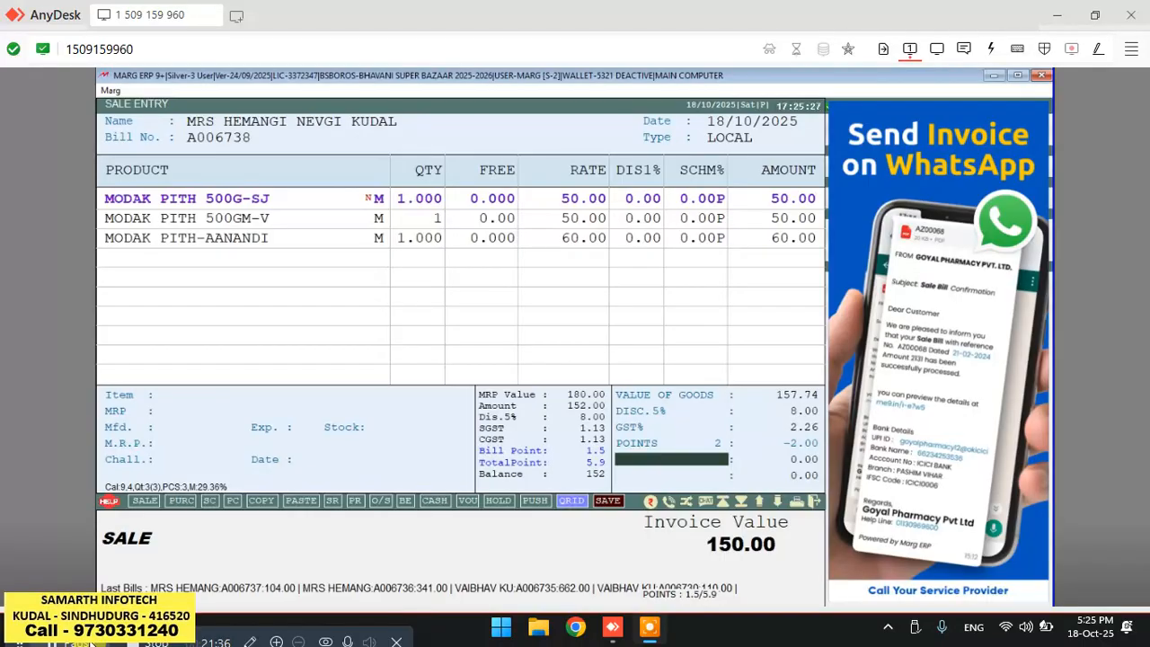
pyautogui.press('Return')
pyautogui.press('Return')
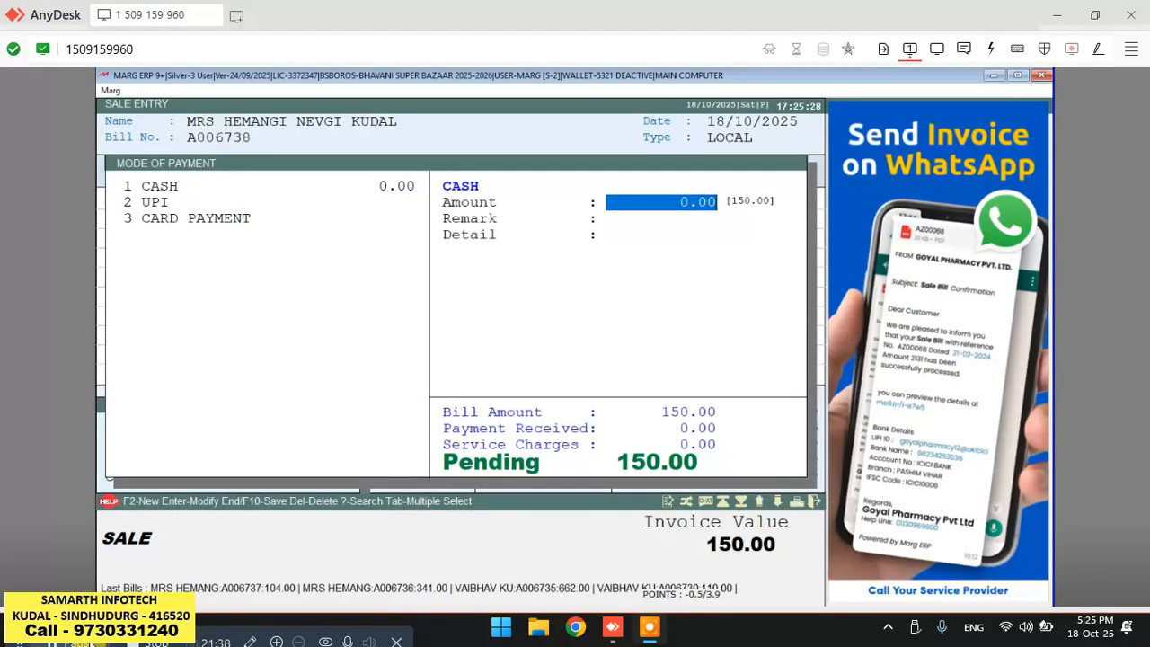
# Enter a cash payment of 150 and save the bill, skipping the bill details and printing.
pyautogui.write('150')
pyautogui.press('Return')
pyautogui.press('Return')
pyautogui.press('Return')
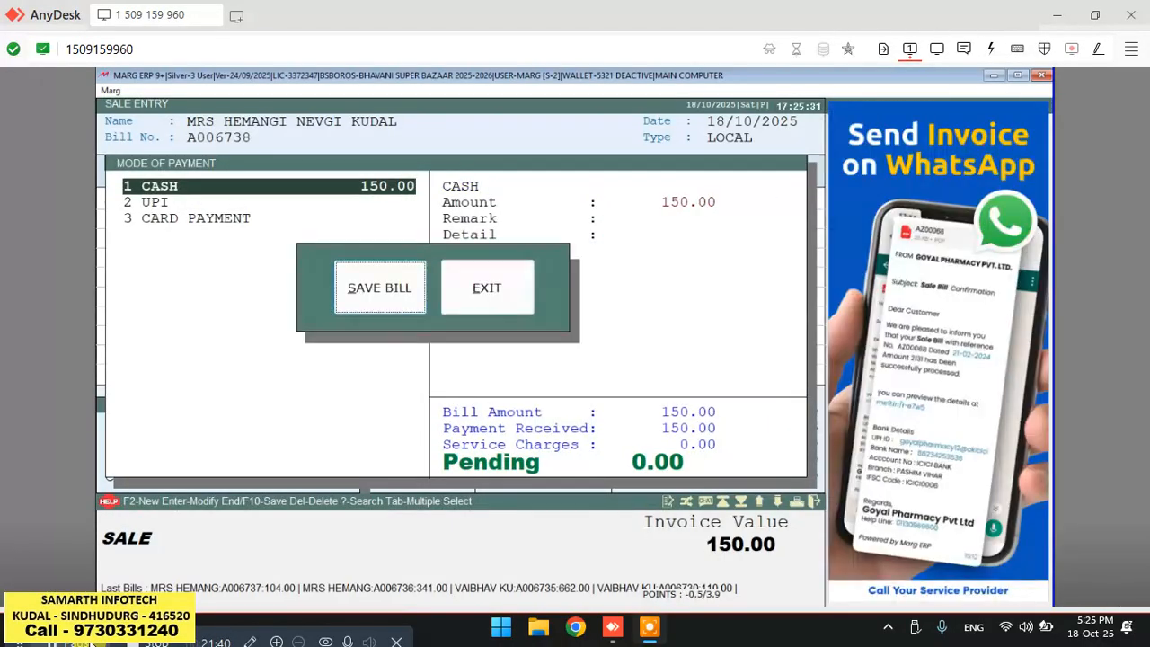
pyautogui.press('Return')
pyautogui.press('Return')
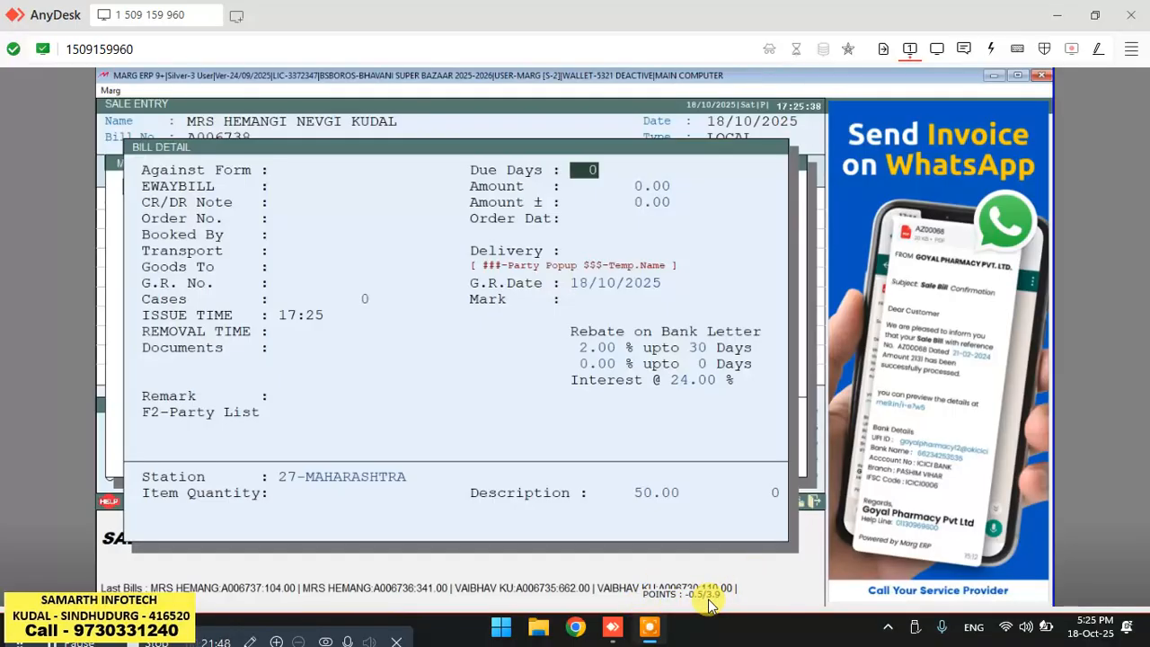
pyautogui.press('Return')
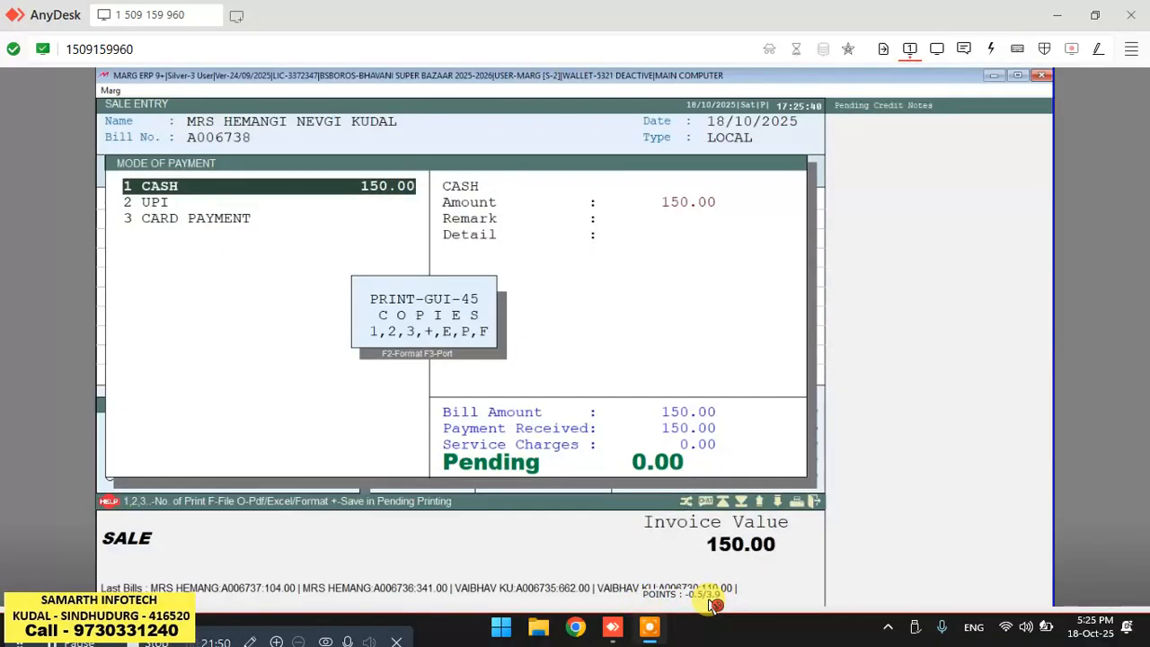
pyautogui.press('Escape')
pyautogui.press('Escape')
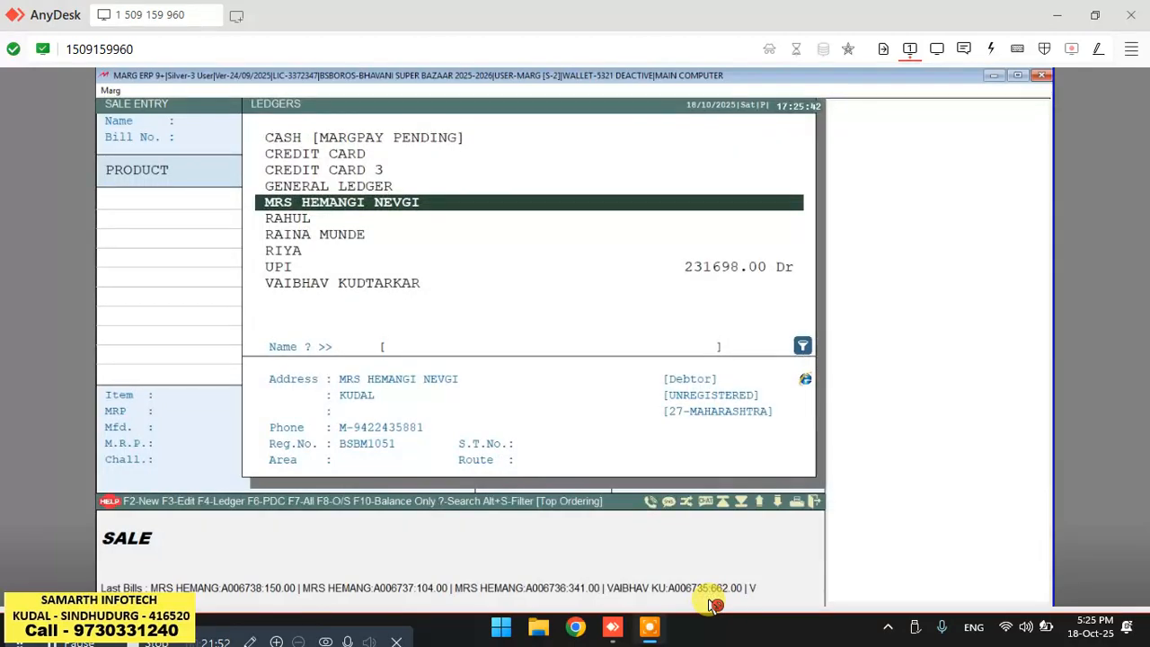
pyautogui.press('Escape')
pyautogui.press('Return')
pyautogui.press('Return')
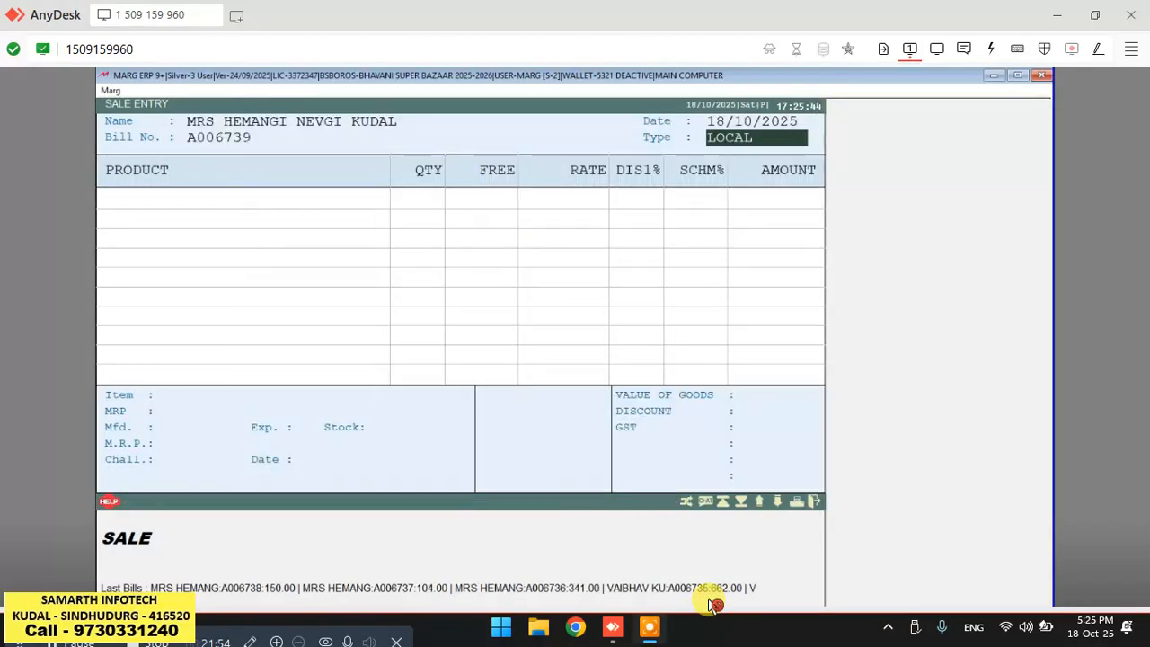
pyautogui.press('Return')
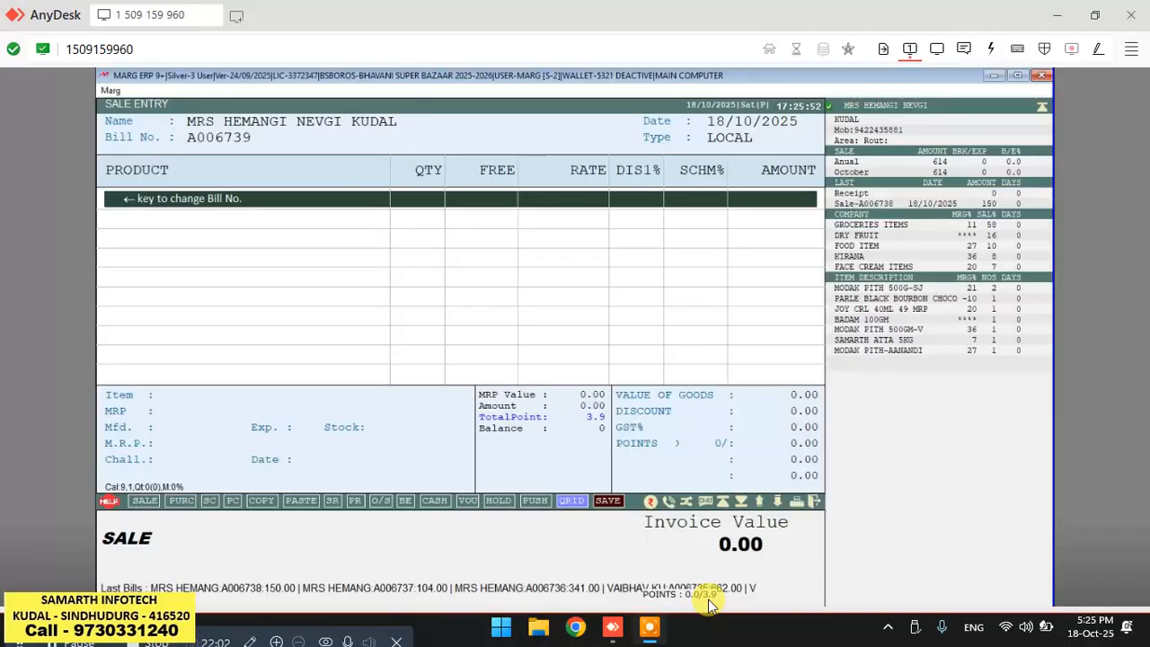
pyautogui.press('Escape')
pyautogui.press('Escape')
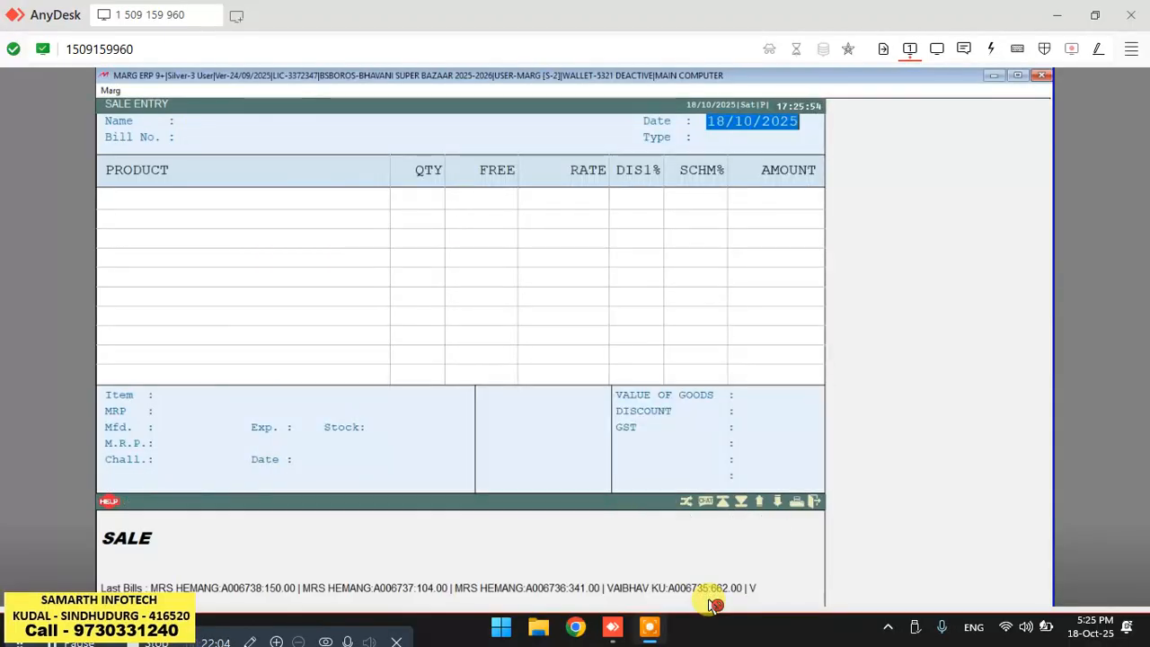
pyautogui.press('Return')
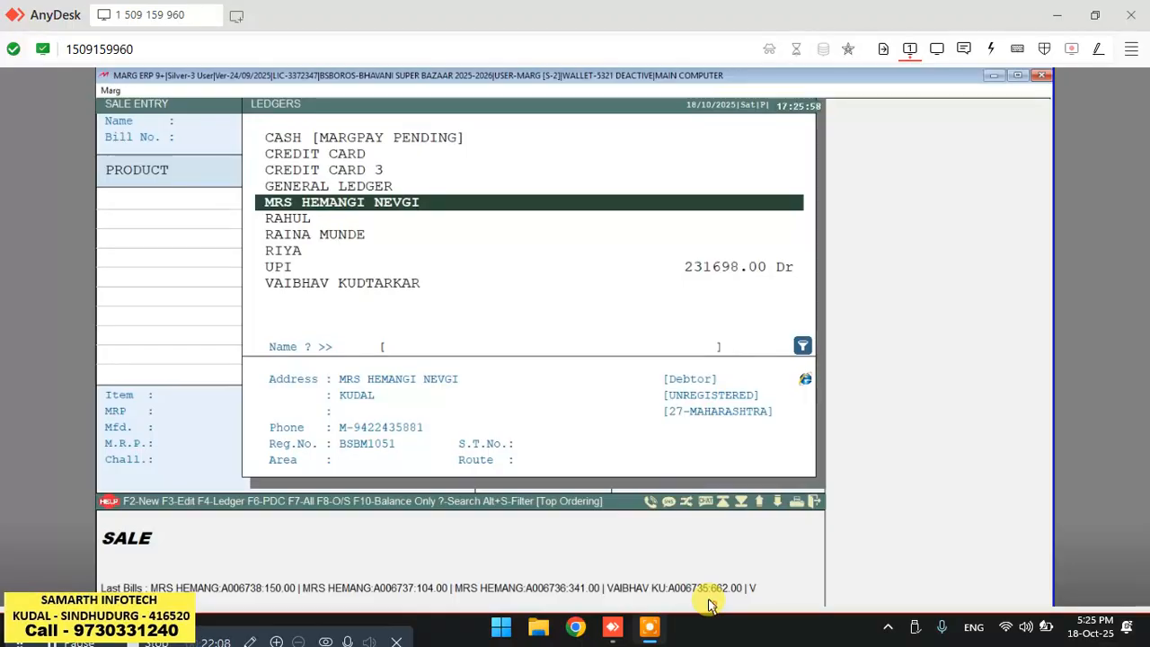
pyautogui.press('F4')
pyautogui.press('Return')
pyautogui.press('Return')
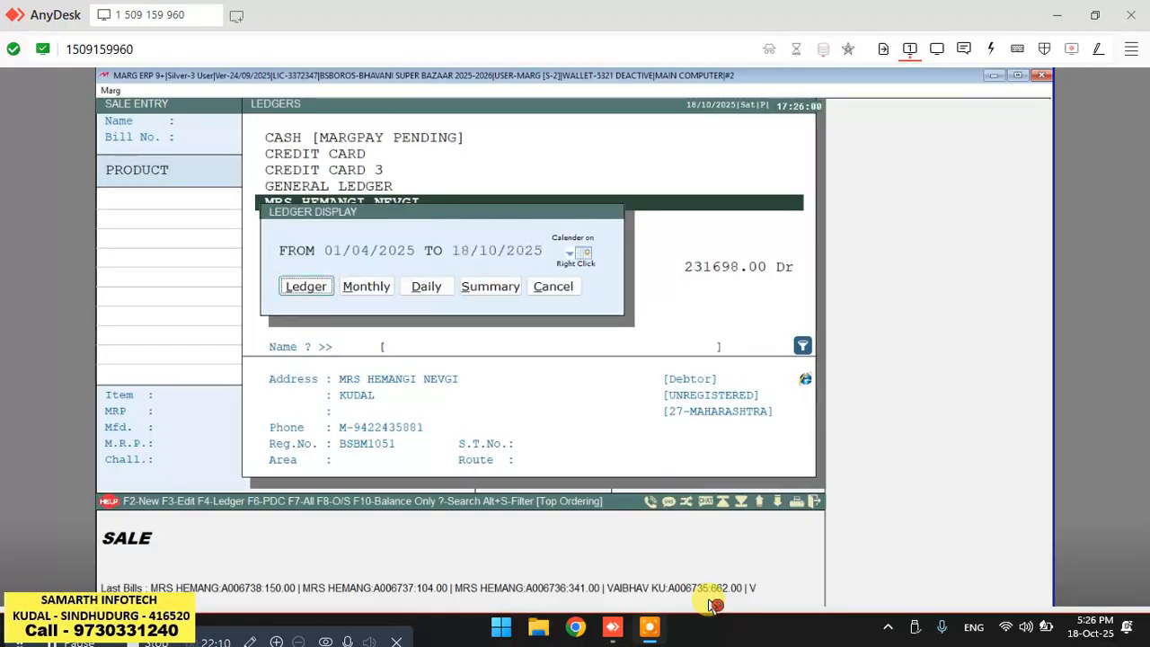
pyautogui.press('Return')
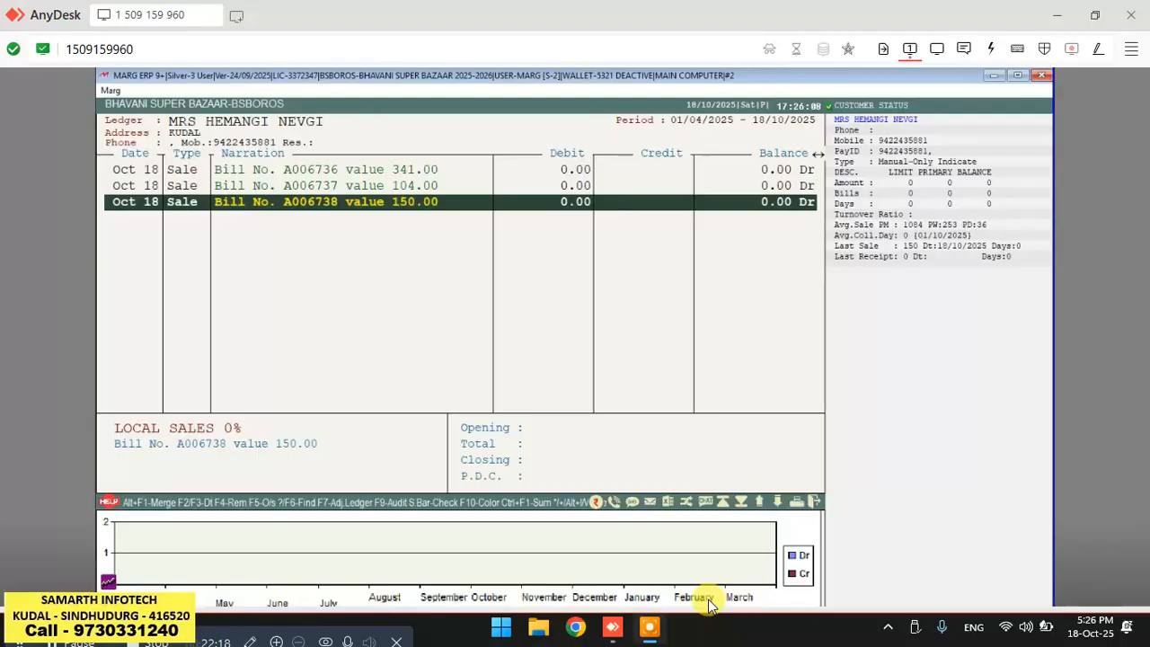
# Open bill A006738 from the ledger to review its items, then exit without saving and close the ledger.
pyautogui.press('Return')
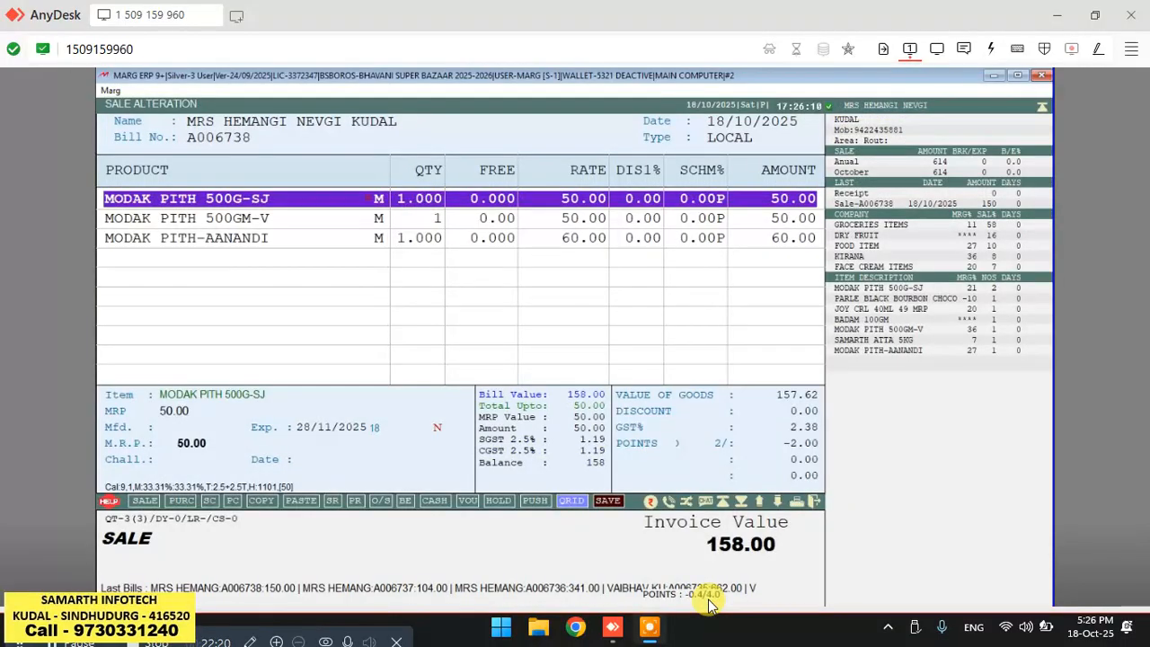
pyautogui.press('Escape')
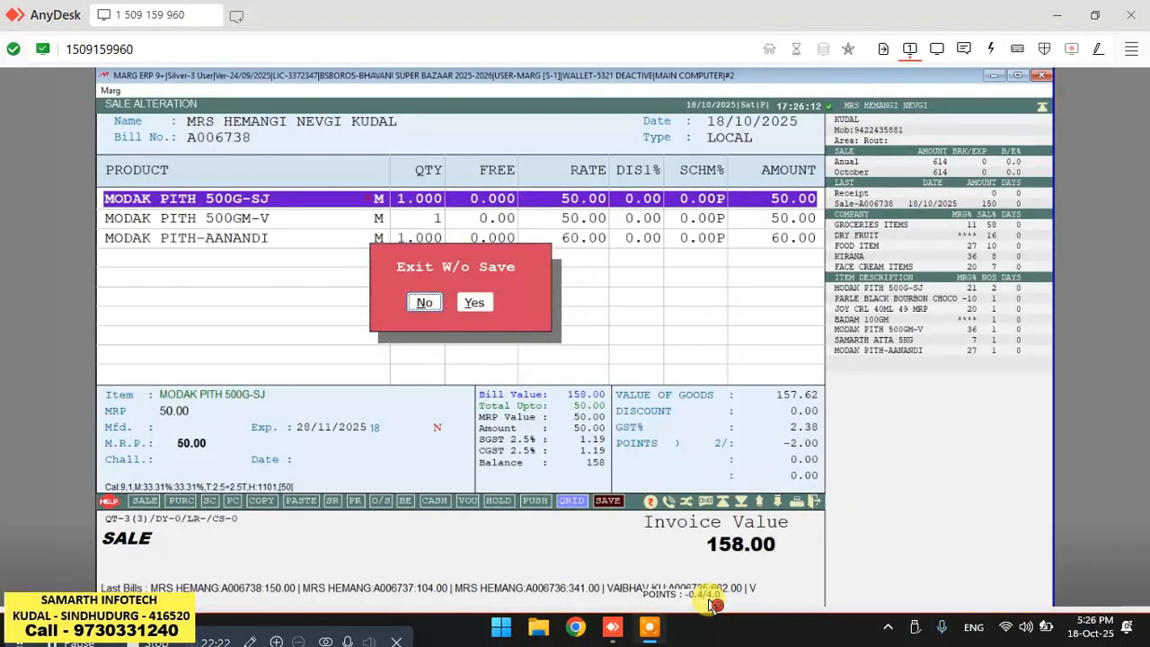
pyautogui.press('Return')
pyautogui.press('Escape')
pyautogui.press('Return')
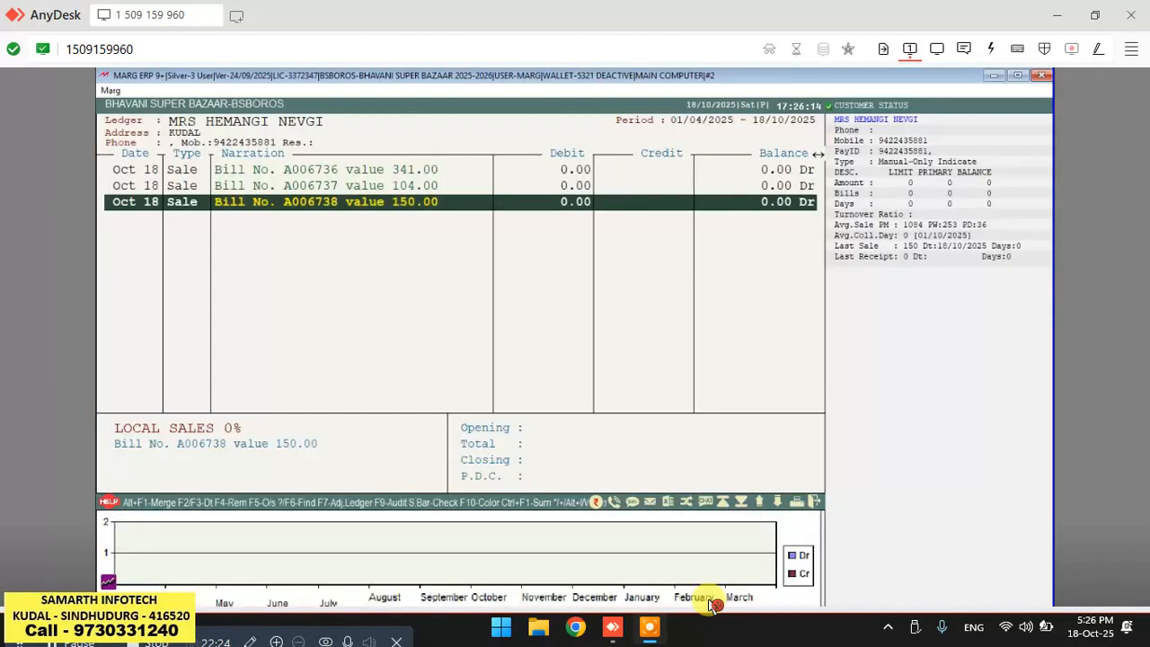
pyautogui.press('Escape')
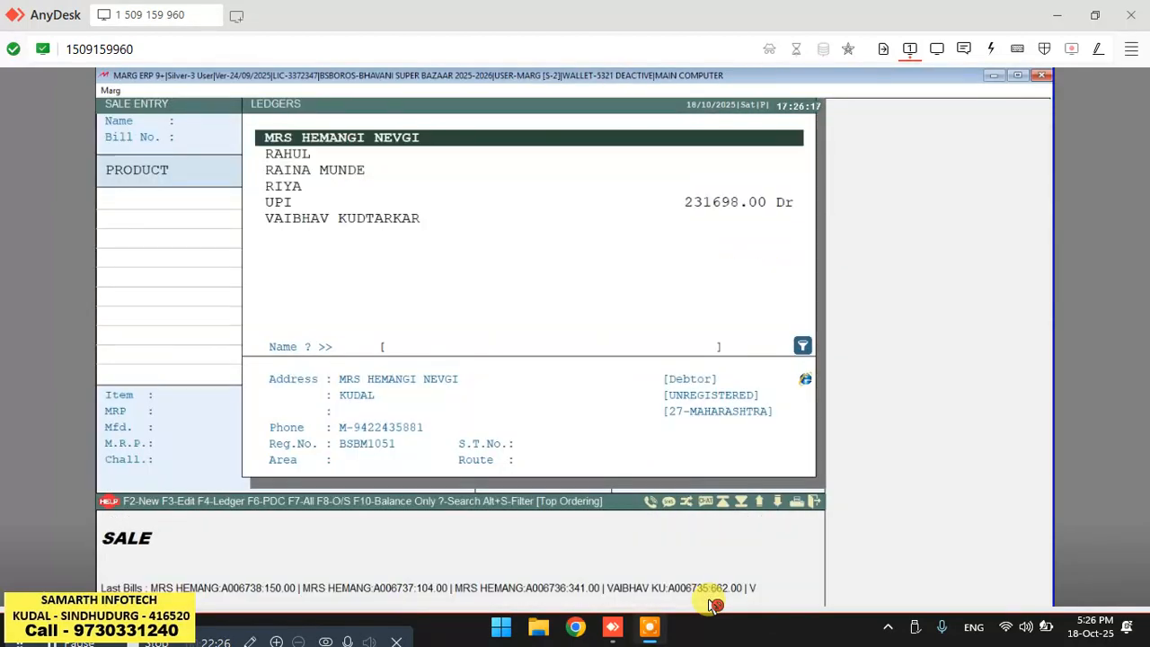